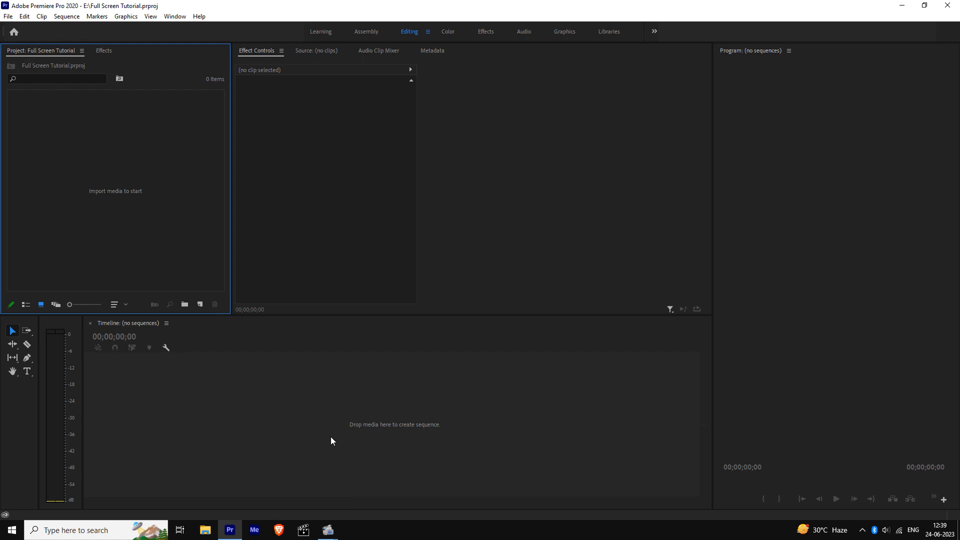
Start a new sequence using the Custom editing mode and a timebase of 60.00 frames/second.
double_click(195, 269)
left_click(296, 358)
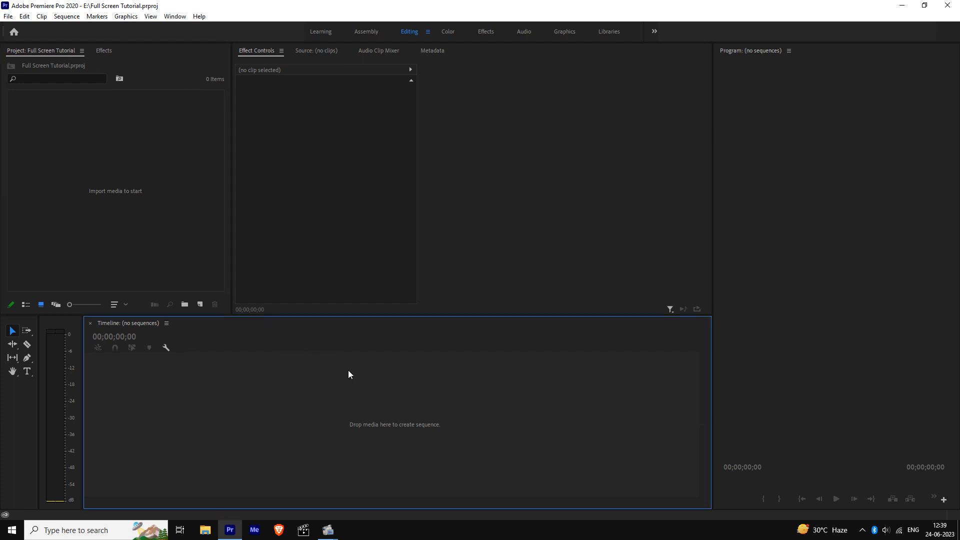
key("ctrl")
key("ctrl+n")
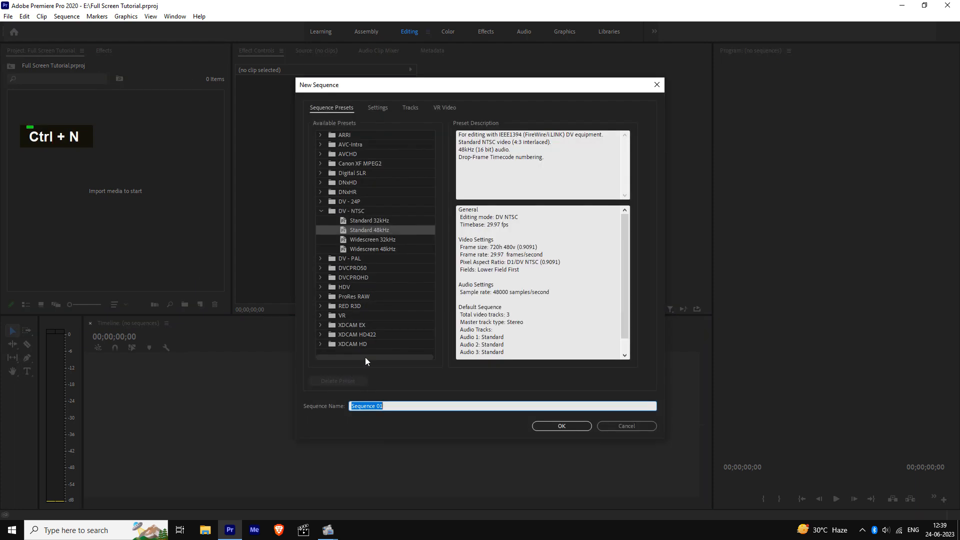
left_click(375, 109)
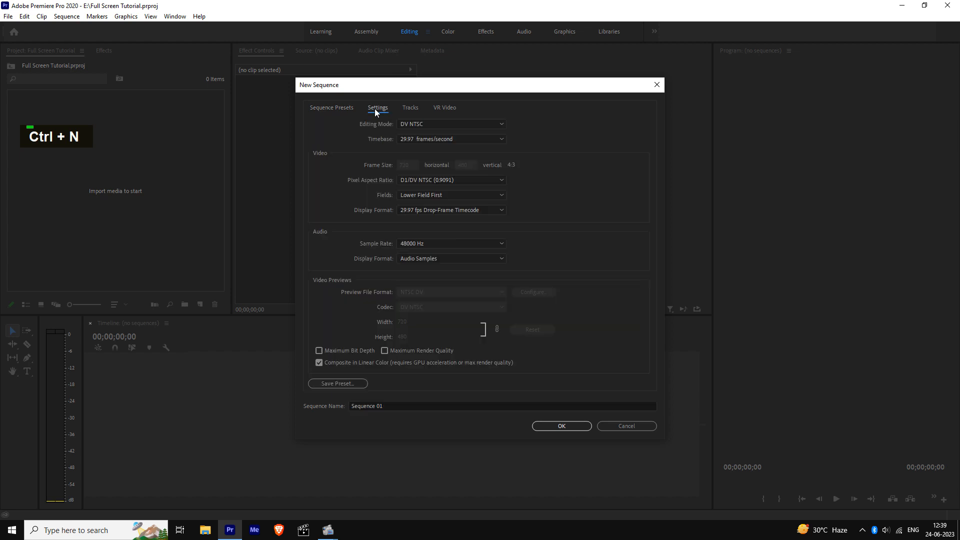
left_click(413, 125)
scroll(424, 157, "up", 2)
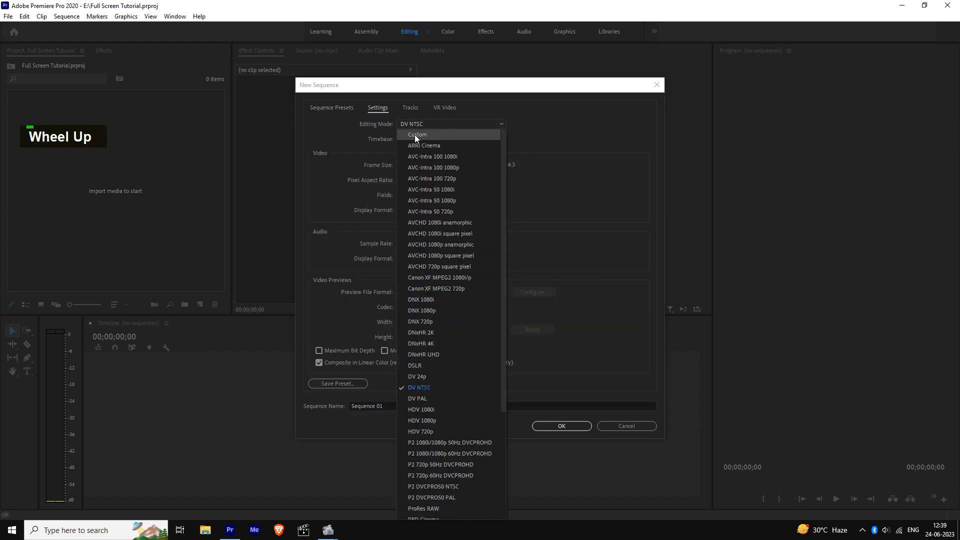
left_click(421, 135)
left_click(453, 141)
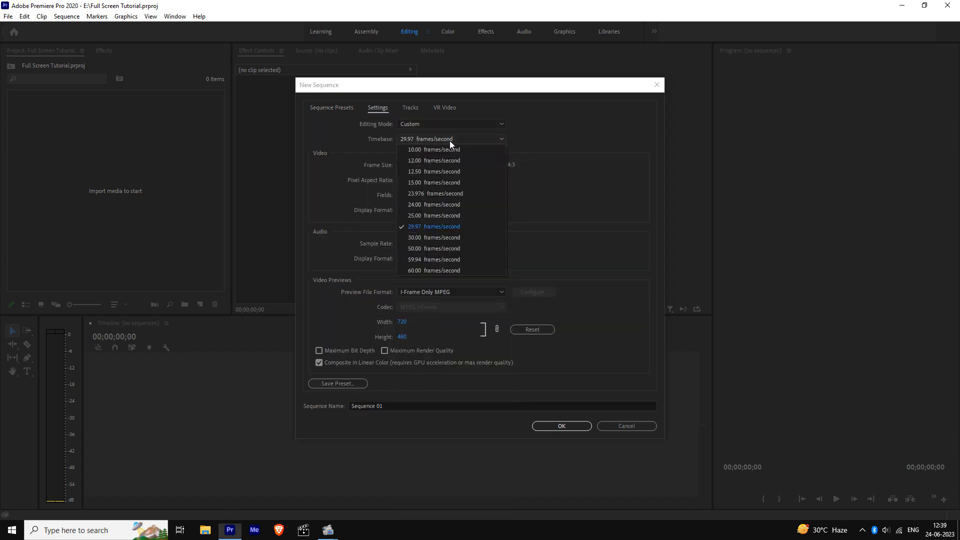
left_click(419, 274)
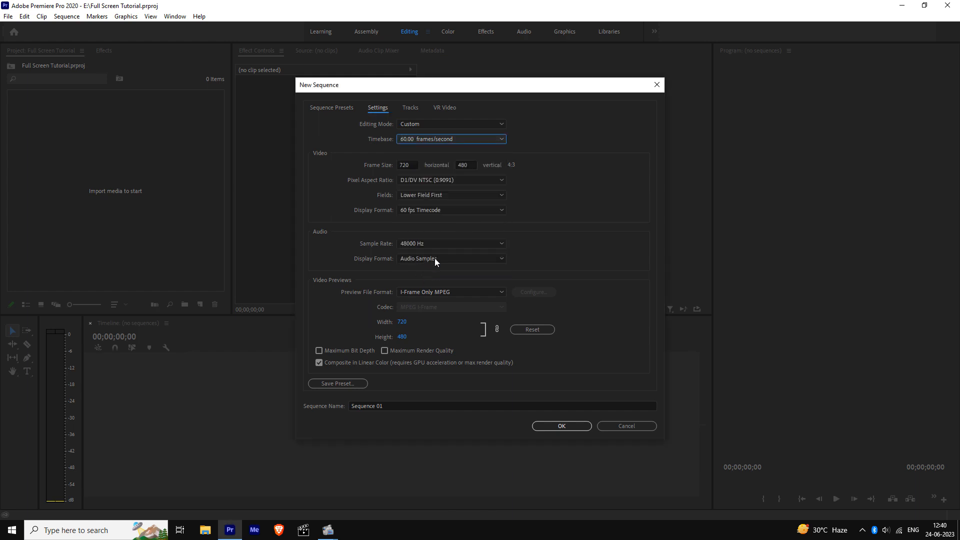
Set the frame size to 780 horizontal by 1720 vertical with Square Pixels (1.0), and create the sequence.
left_click(411, 164)
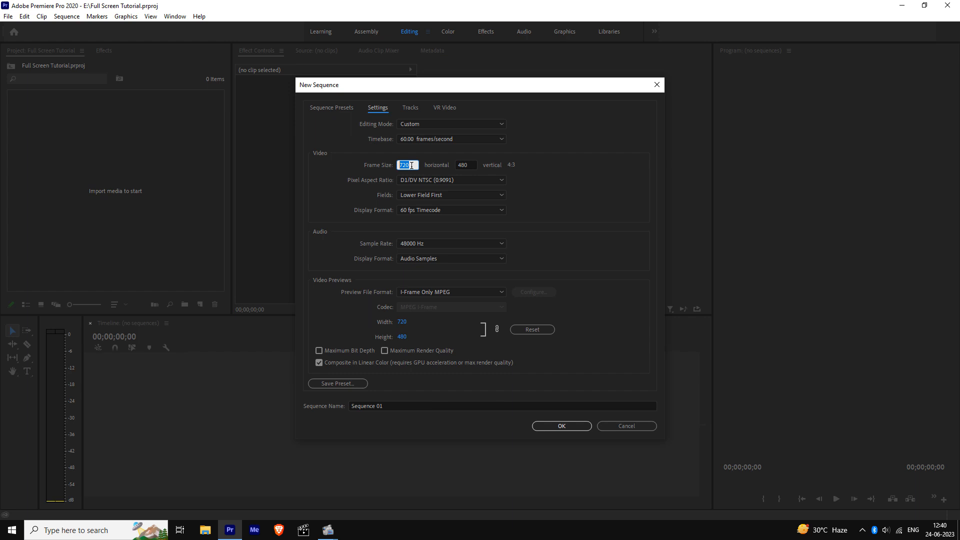
type("780")
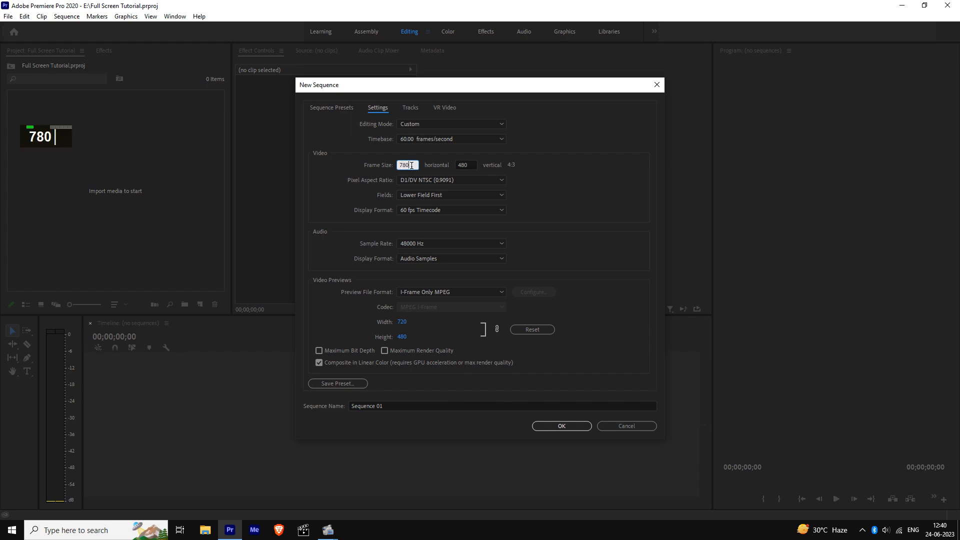
key("Tab")
type("1720")
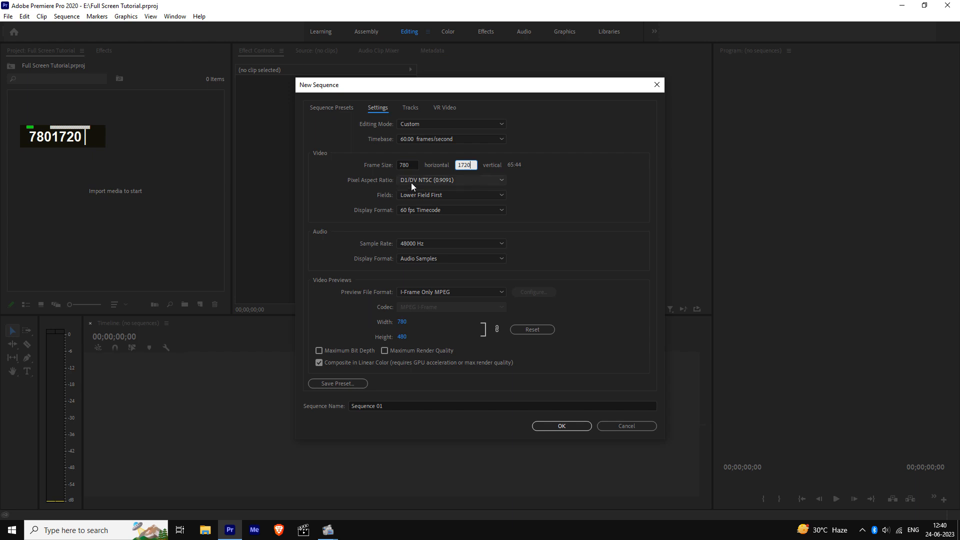
left_click(420, 181)
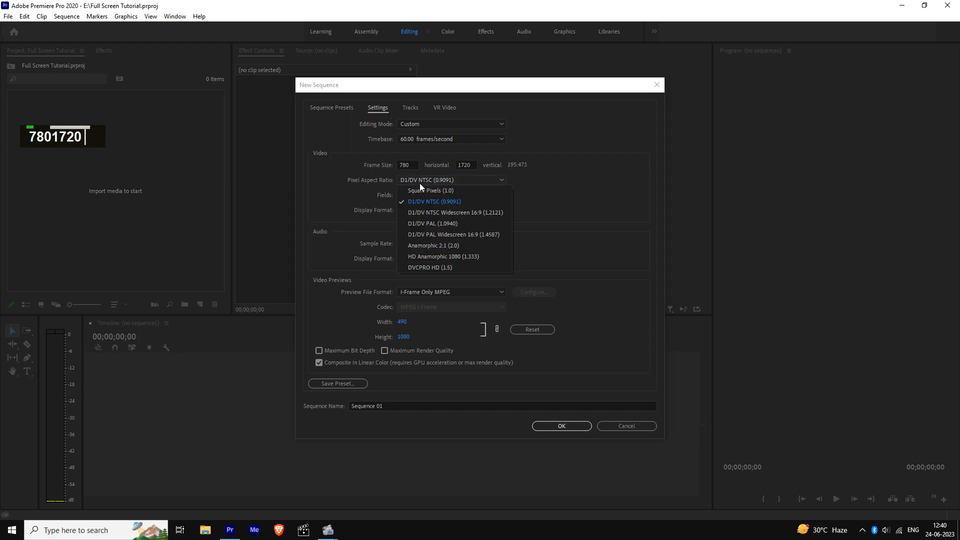
left_click(426, 191)
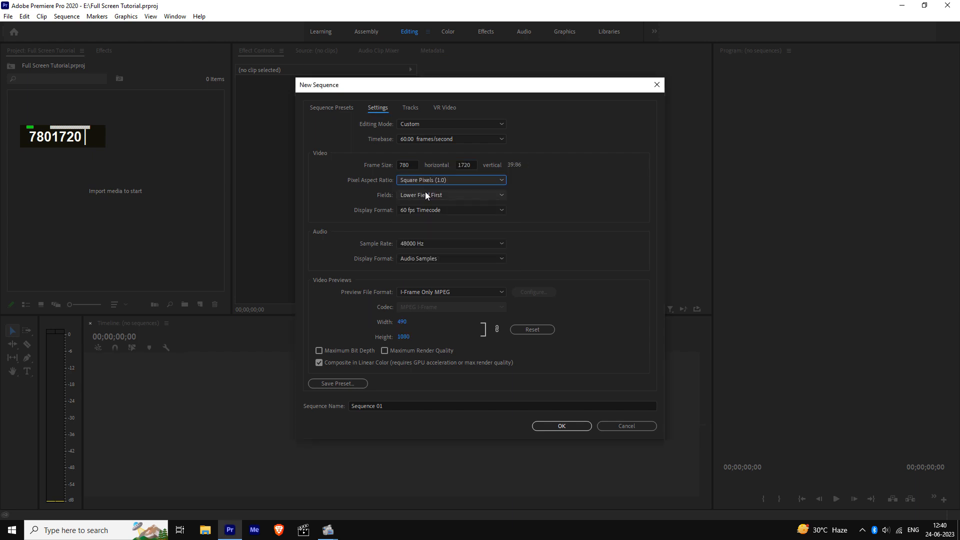
left_click(563, 427)
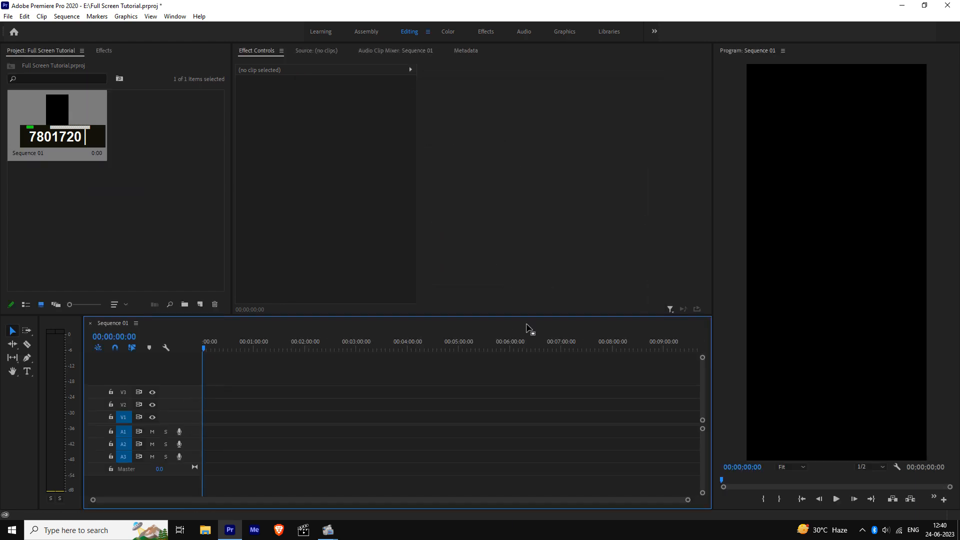
scroll(850, 321, "down", 1)
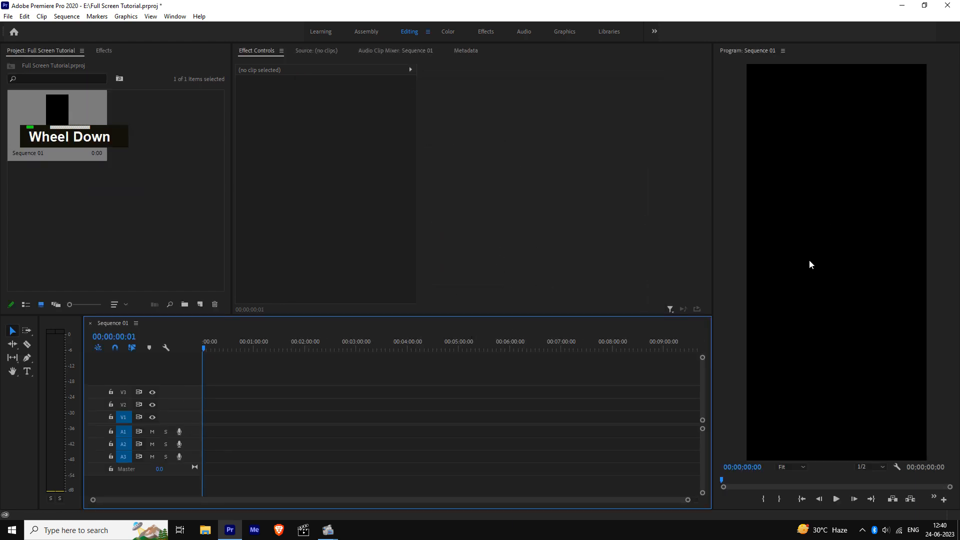
Import the #AlaVaikunthapurramuloo_ButtaBomma_Full_Video_Song_4K_ .webm video from the Telegram Desktop folder into the project.
left_click(157, 234)
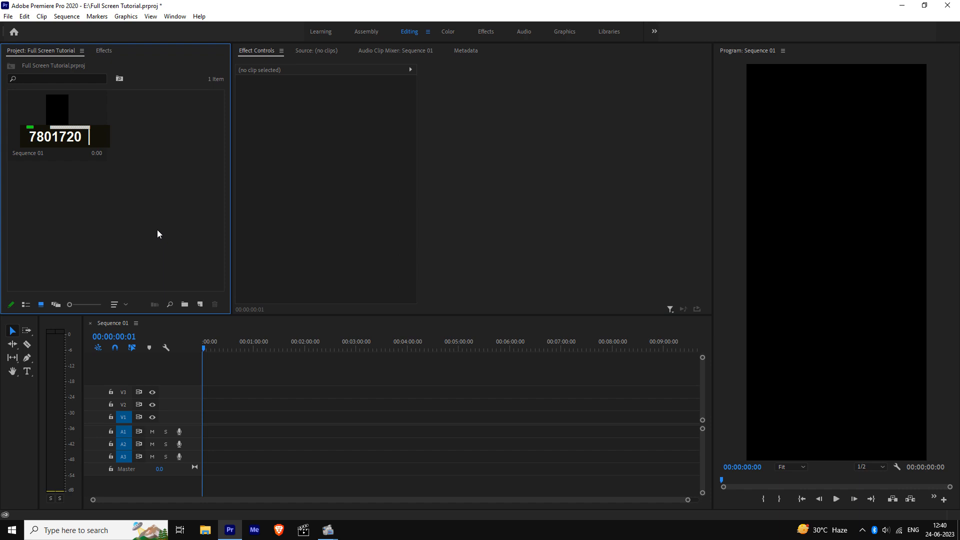
key("ctrl+i")
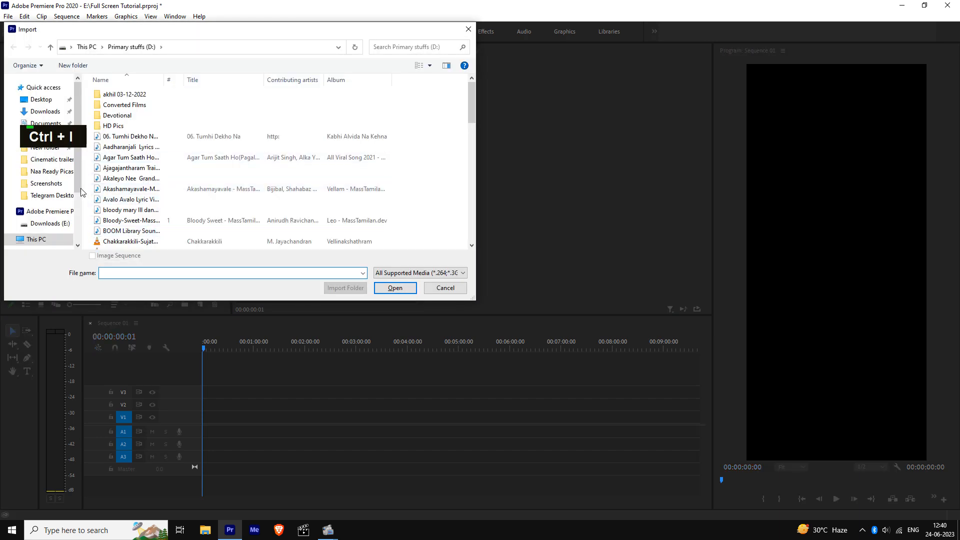
left_click(50, 195)
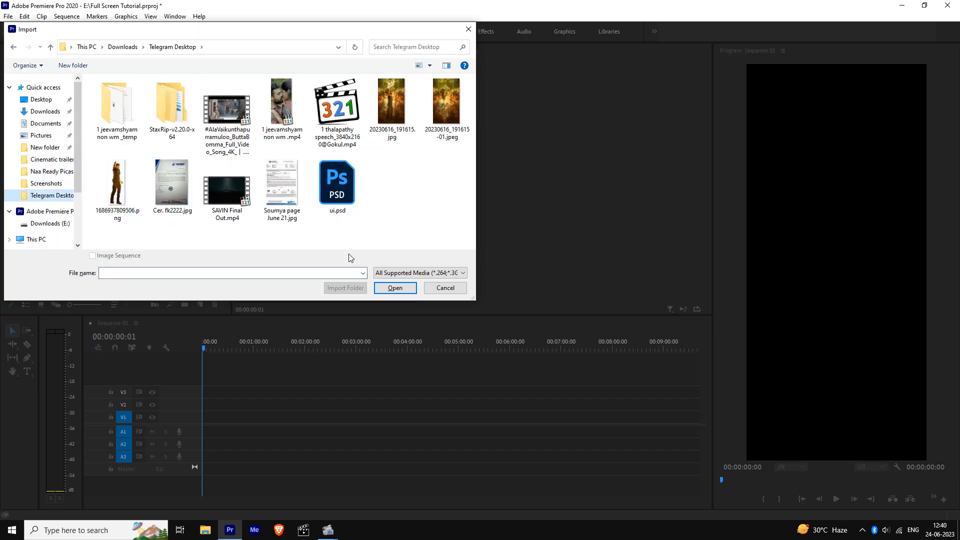
left_click(231, 117)
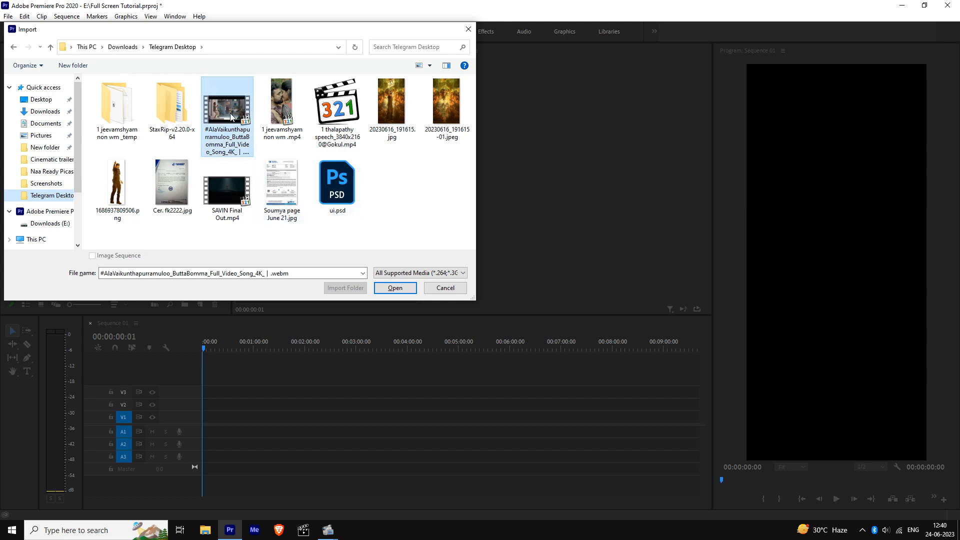
double_click(231, 116)
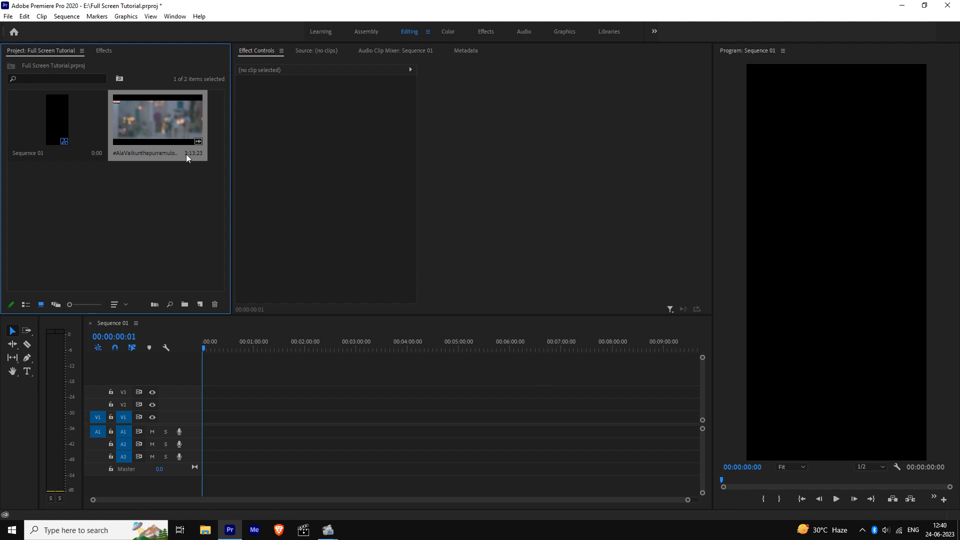
Open the imported video in the Source monitor and mark its In point at 00:02:06:14, where the car window shot begins.
double_click(165, 128)
left_click(463, 286)
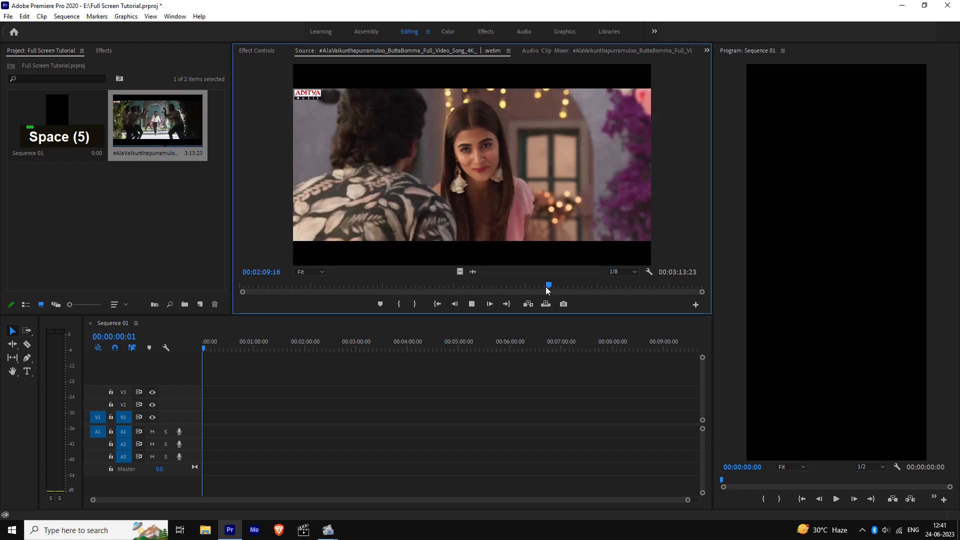
left_click(545, 287)
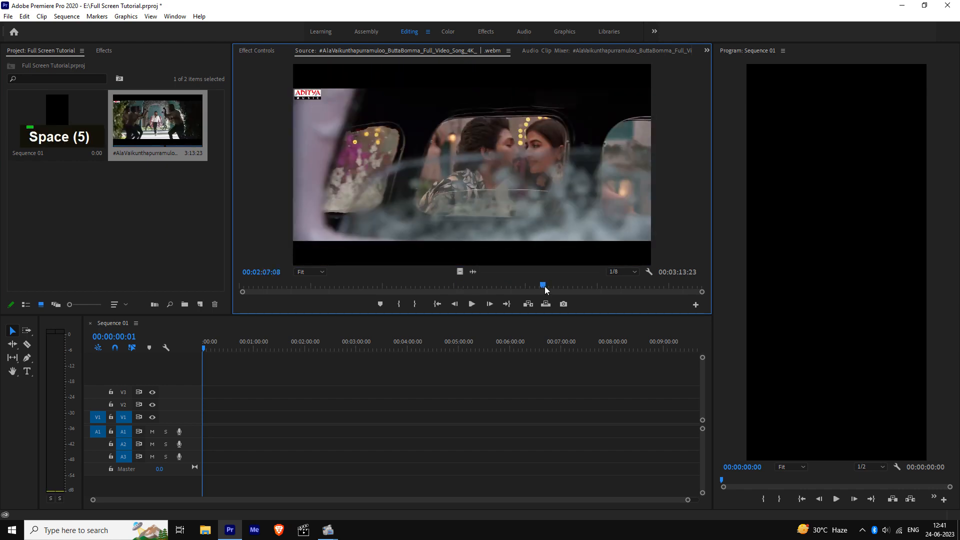
left_click(543, 286)
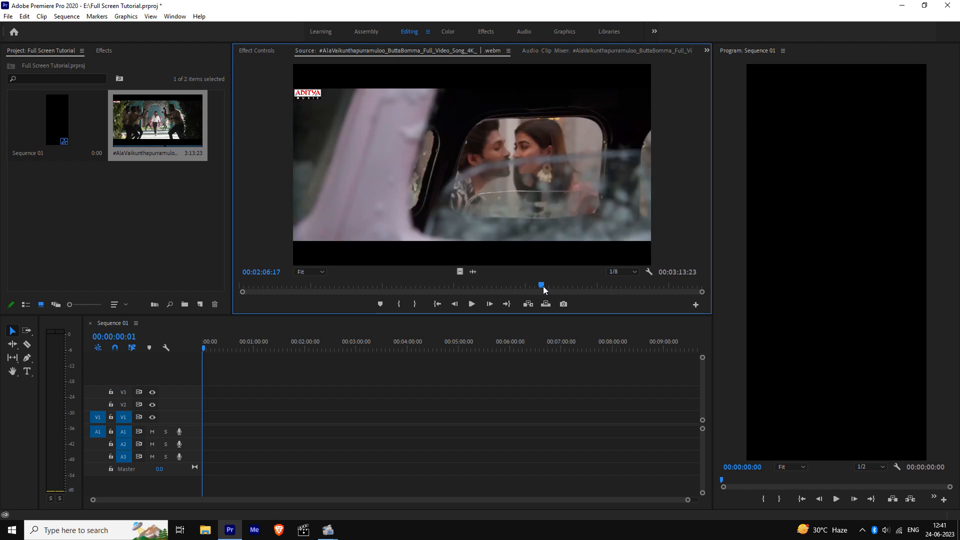
key("Left")
key("Left")
key("Left")
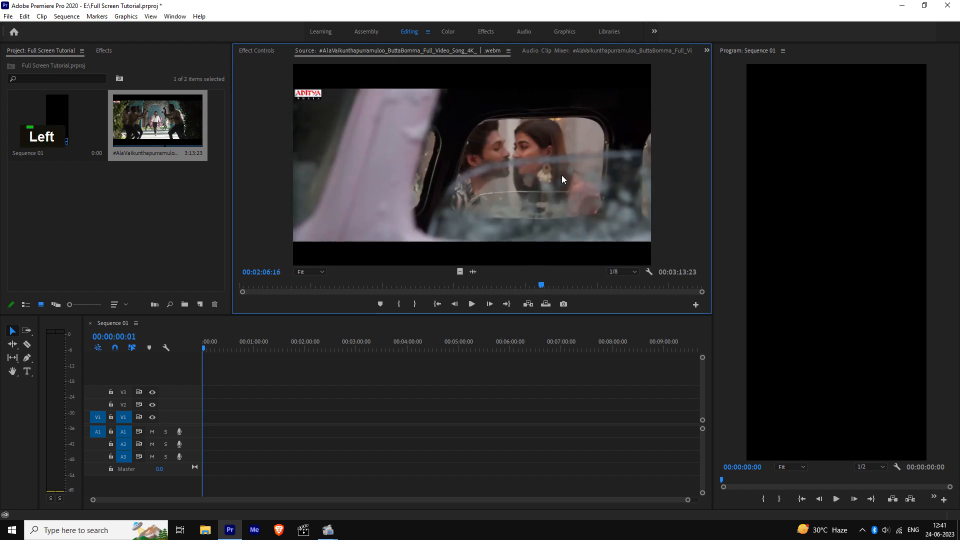
key("Right")
key("Left")
key("Right")
key("Right")
key("Right")
key("Right")
key("Right")
key("Right")
key("Right")
key("Right")
key("Right")
key("Right")
key("Right")
key("Right")
key("Right")
key("Right")
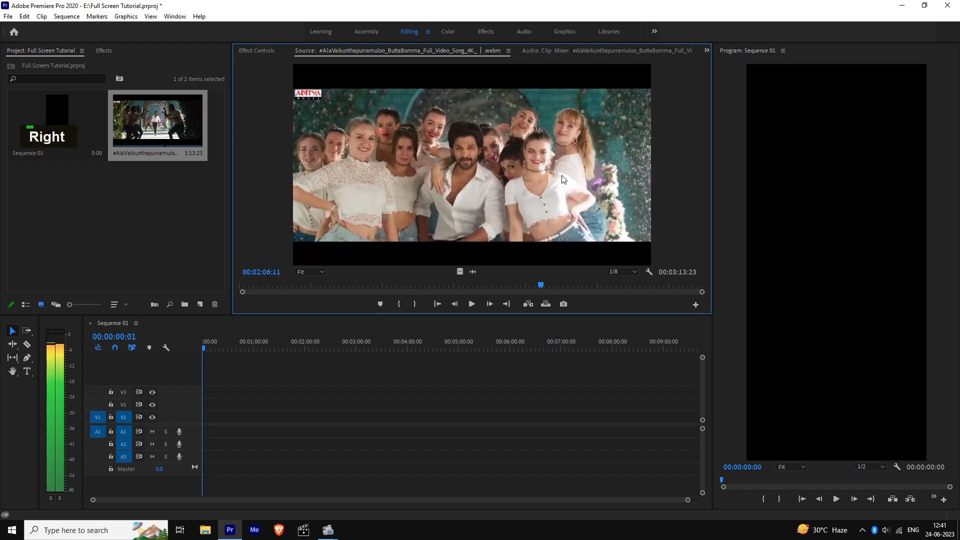
key("Left")
key("Left")
key("Left")
key("Left")
key("Left")
key("Left")
key("Left")
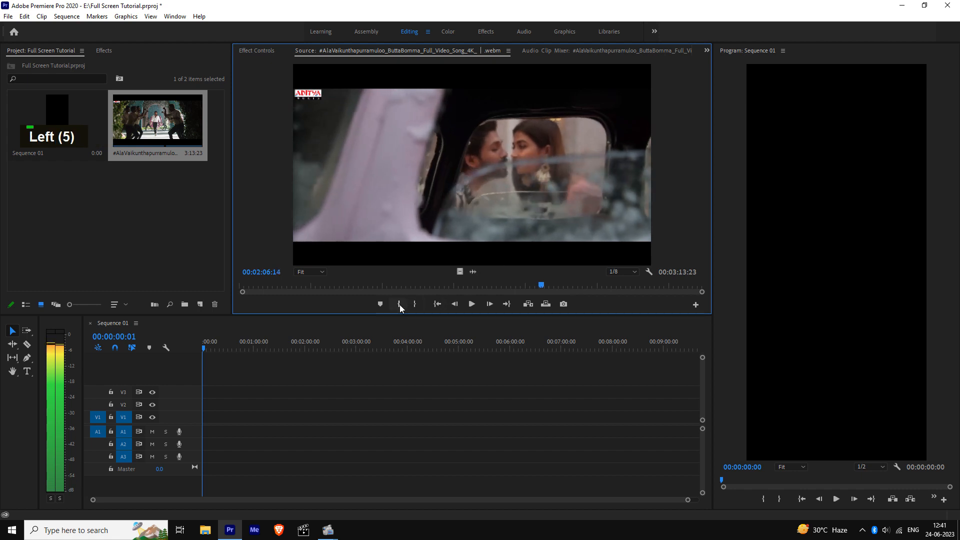
key("Right")
key("Right")
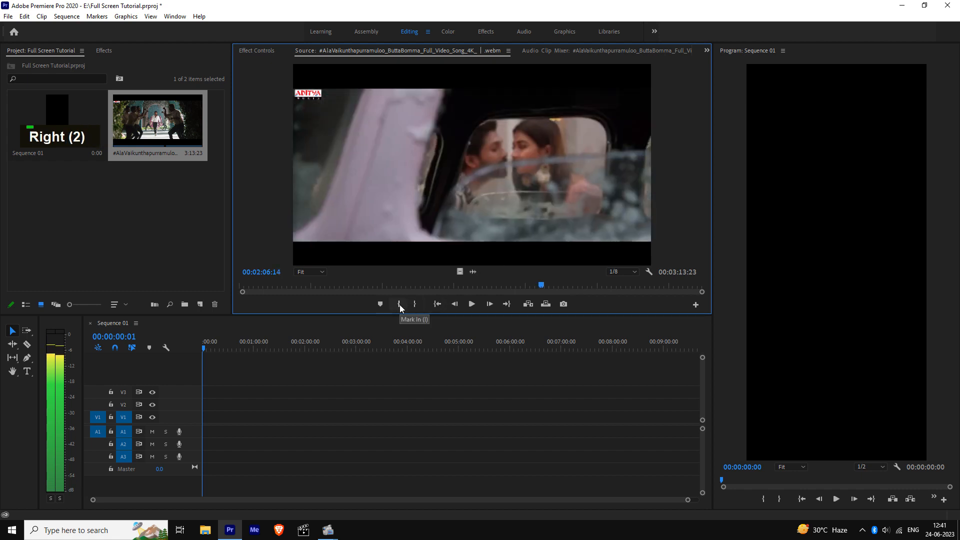
left_click(400, 305)
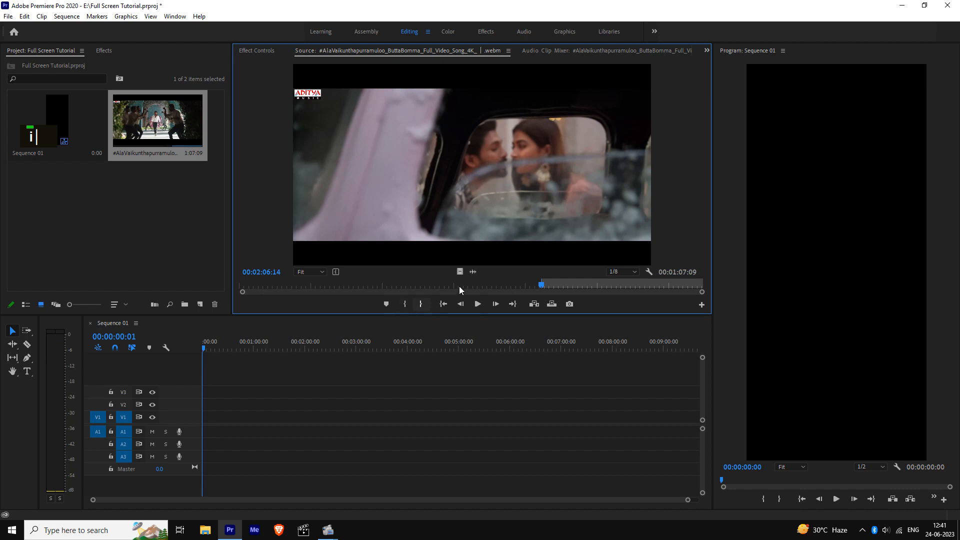
Play the source video forward and mark its Out point at 00:02:08:09.
key("space")
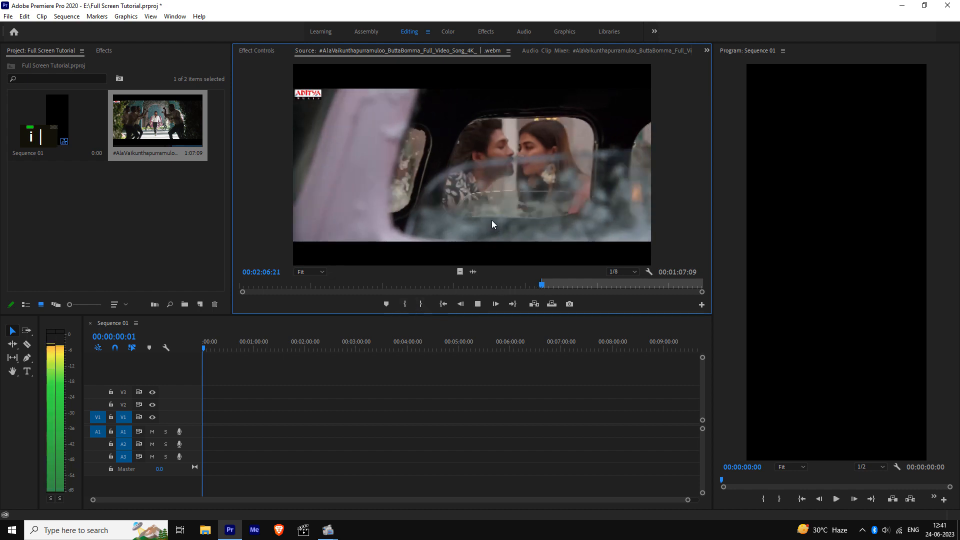
key("space")
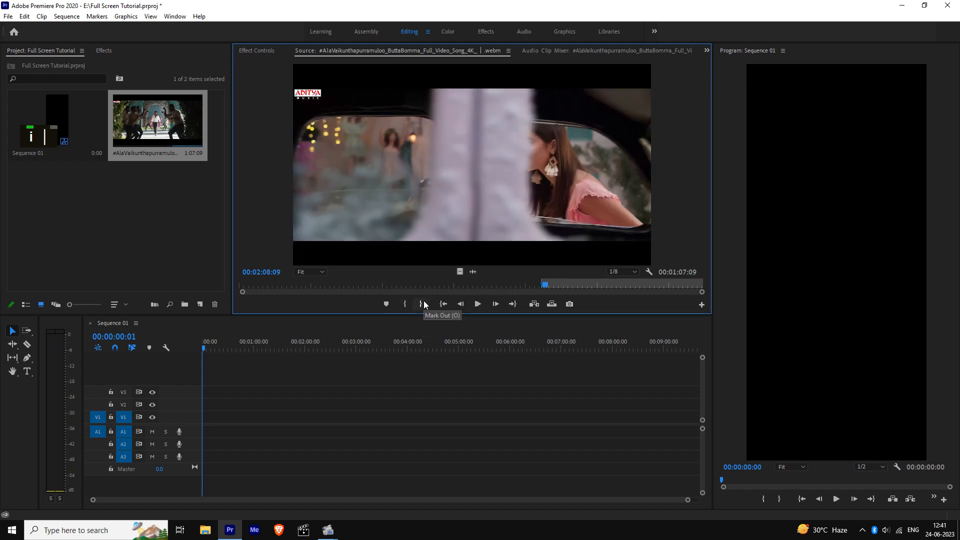
left_click(424, 303)
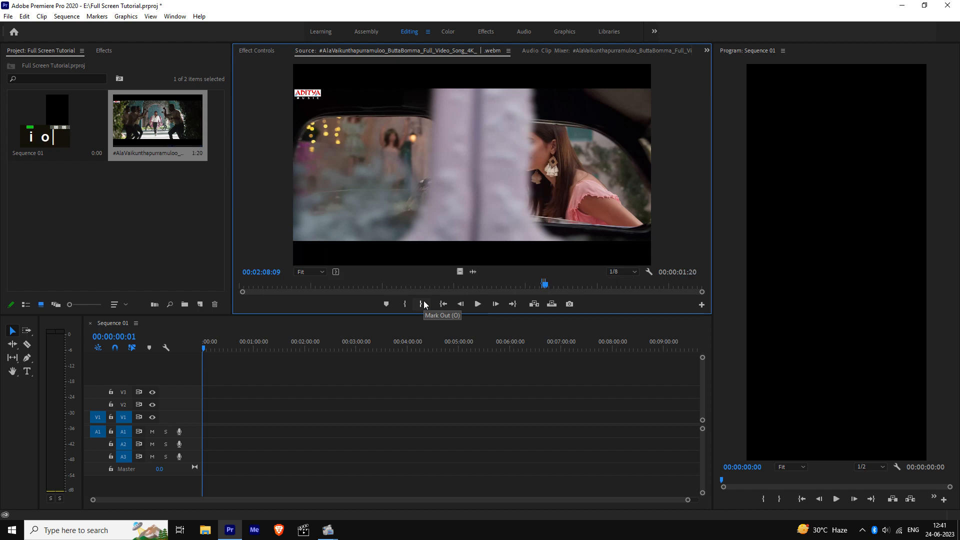
Place the marked clip on tracks V1 and A1, keeping the existing sequence settings and turning off Always ask.
left_click_drag(491, 164, 245, 435)
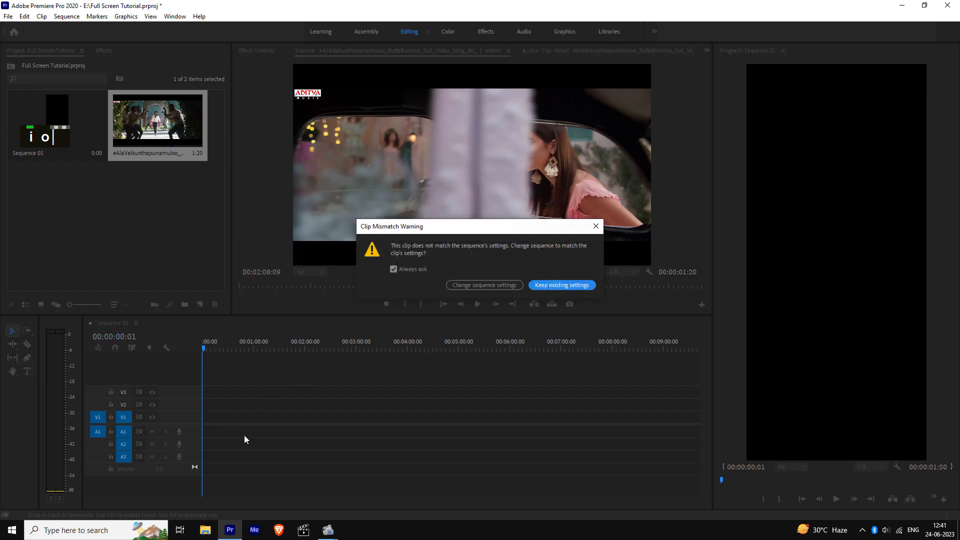
left_click(394, 269)
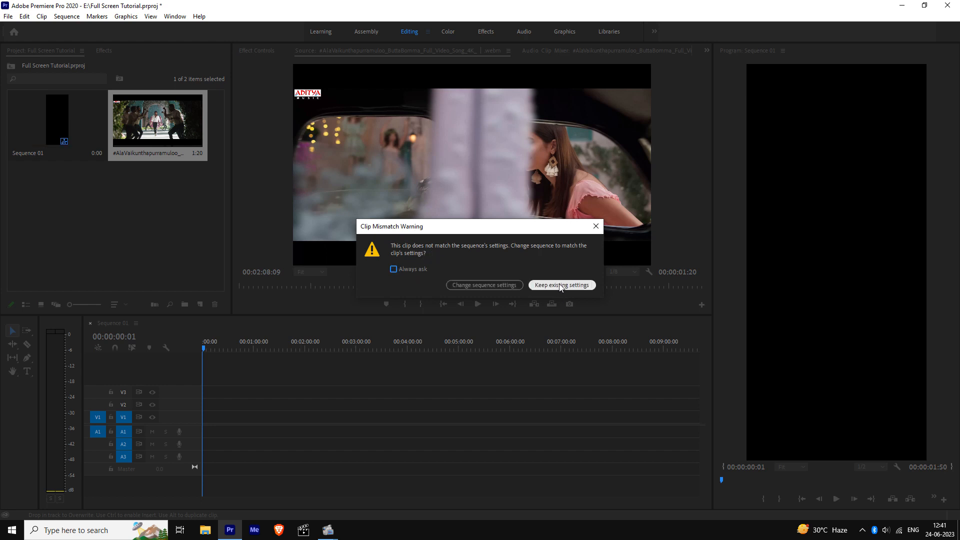
left_click(591, 286)
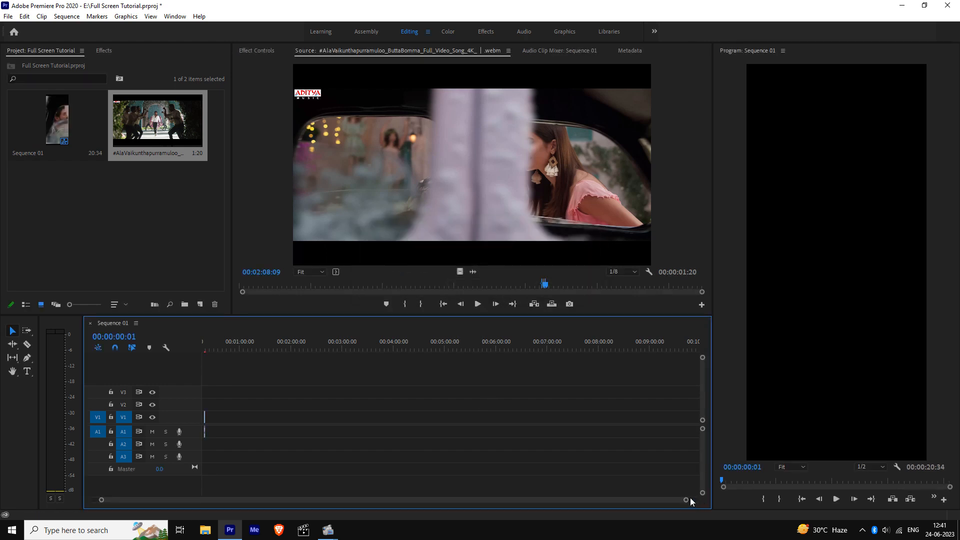
Position the clip at the start of the sequence and extend its end to about 29 seconds.
left_click_drag(686, 500, 514, 500)
left_click_drag(436, 500, 258, 501)
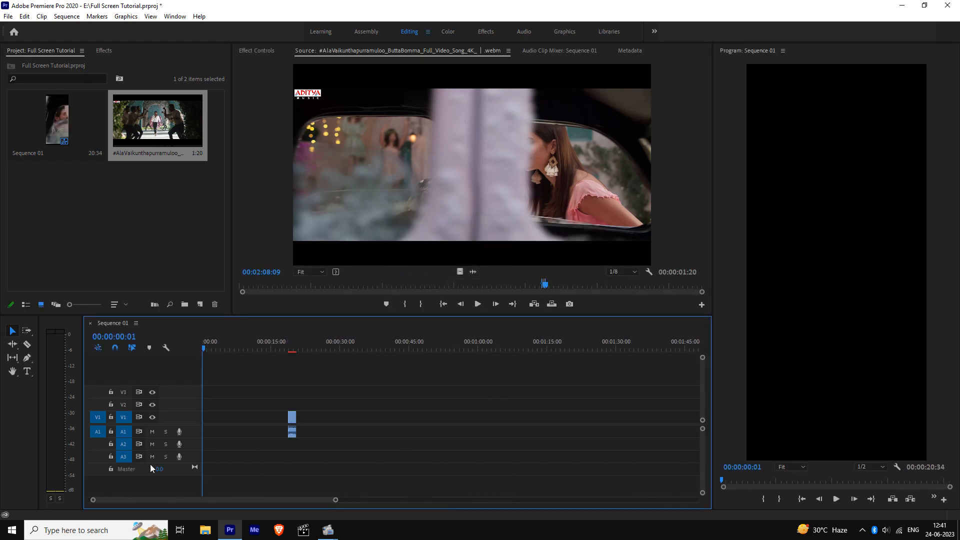
left_click_drag(292, 417, 336, 413)
left_click_drag(334, 500, 279, 501)
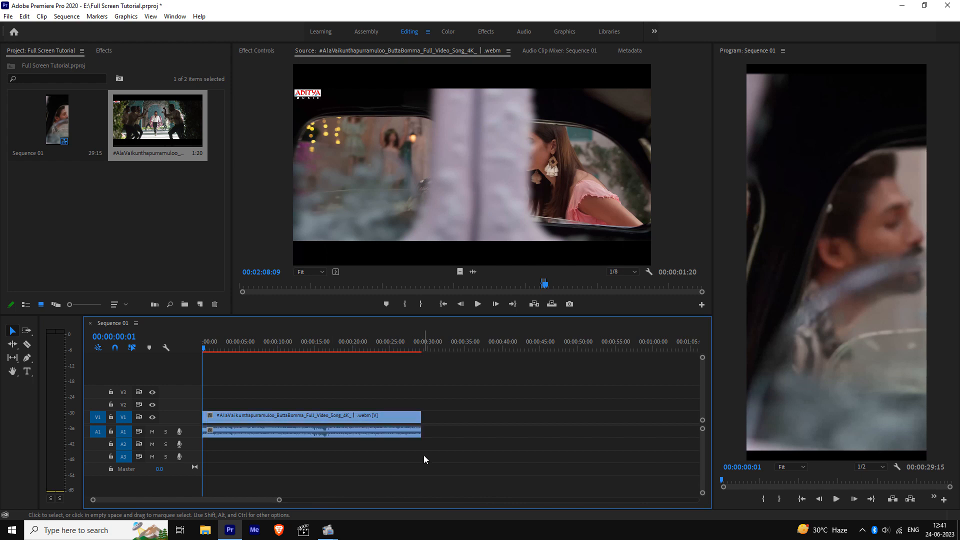
Unlink the timeline clip's audio from its video.
right_click(379, 429)
left_click(437, 181)
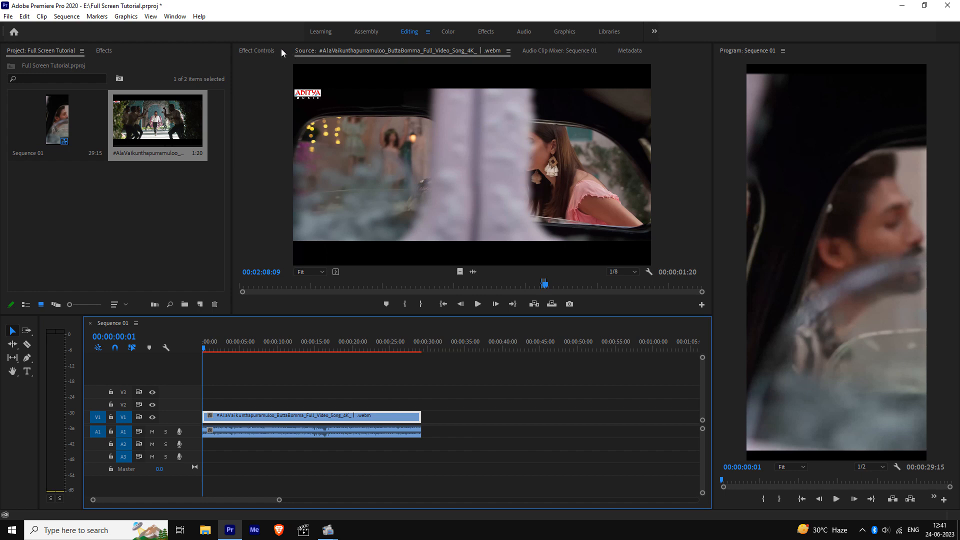
Set the Scale of the video clip on V1 to 106 so its picture fills the vertical frame.
left_click(256, 50)
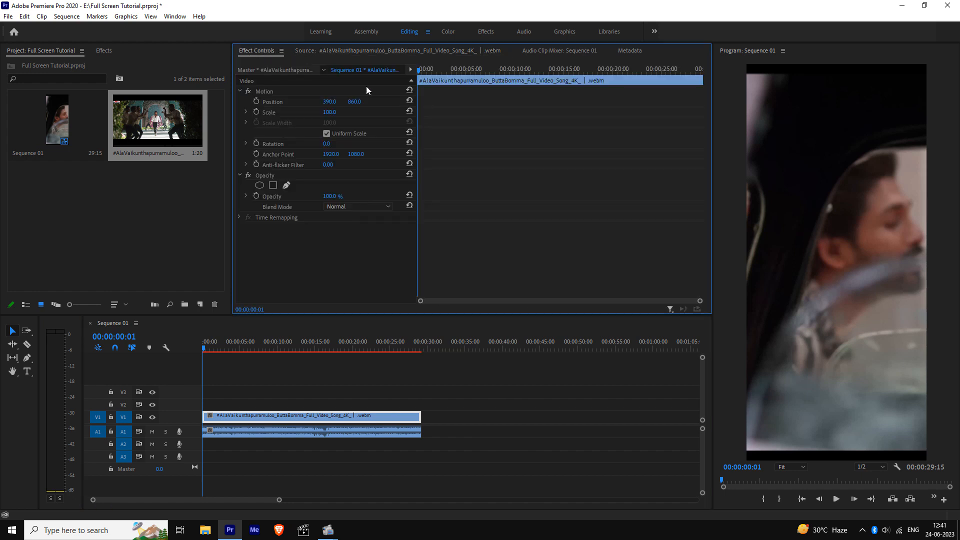
left_click(330, 112)
type("10")
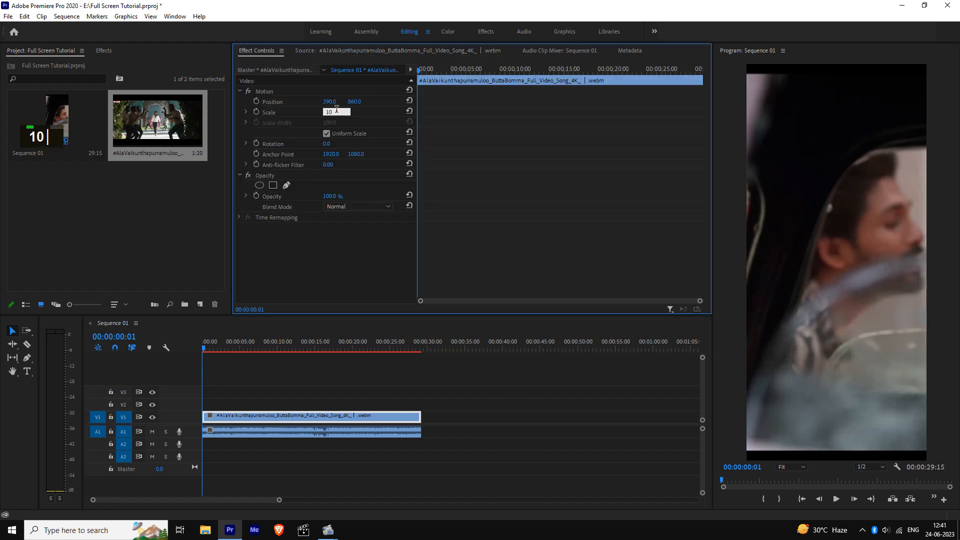
type("4")
left_click(324, 263)
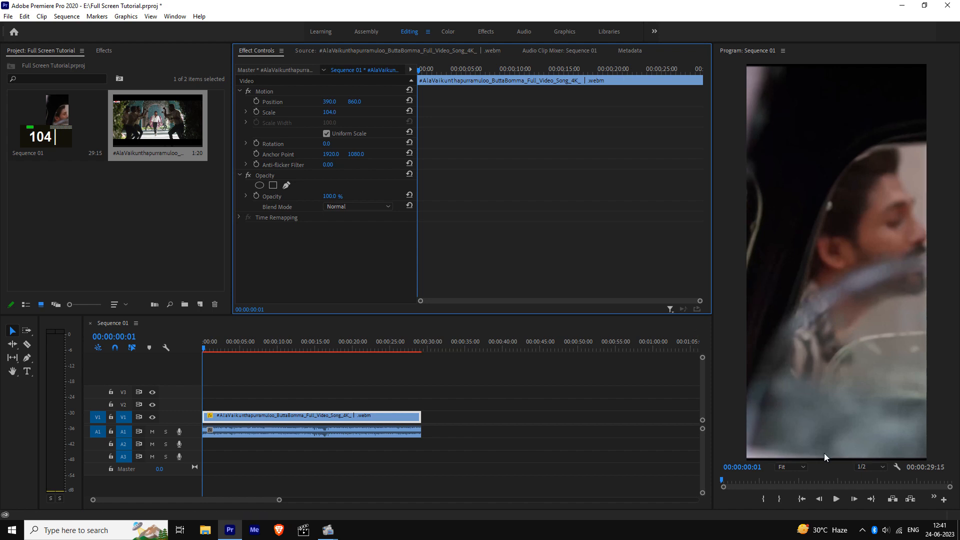
left_click(329, 112)
type("106")
left_click(329, 279)
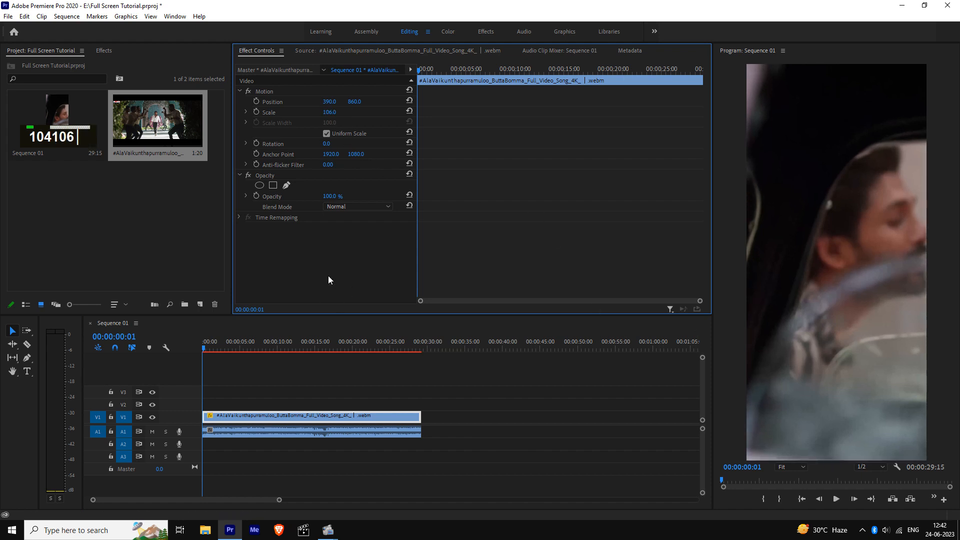
Play the sequence from the start to the first shot change and cut the V1 clip at 00:00:02:58.
left_click(212, 349)
left_click_drag(212, 350, 119, 355)
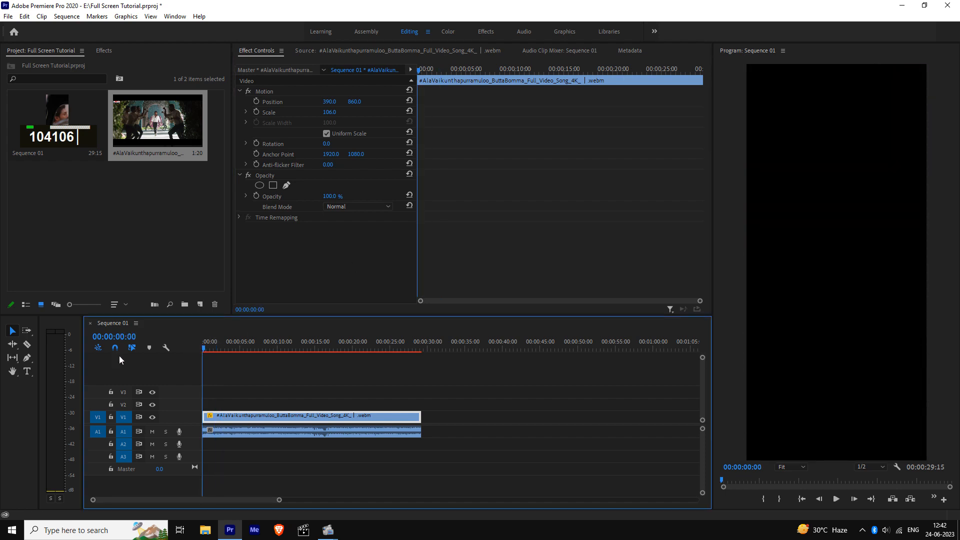
key("space")
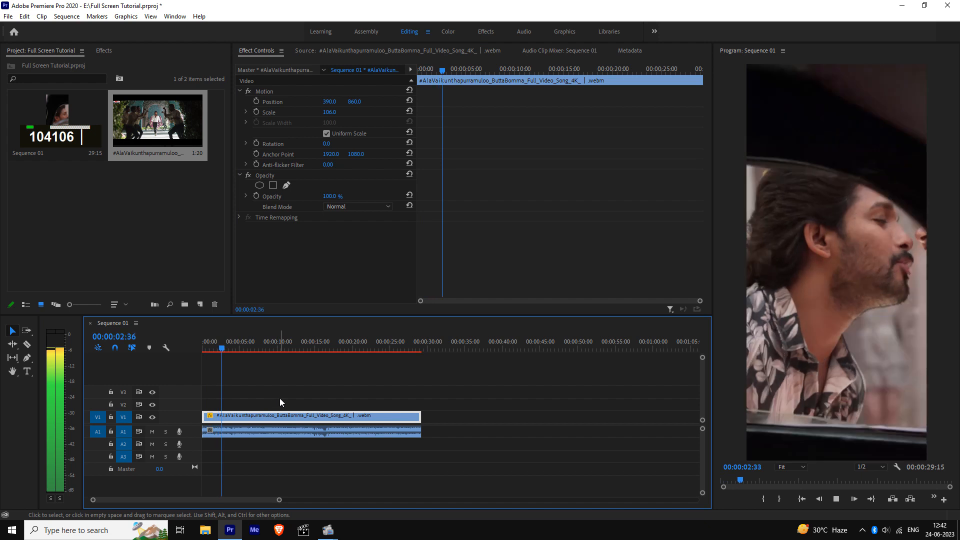
key("space")
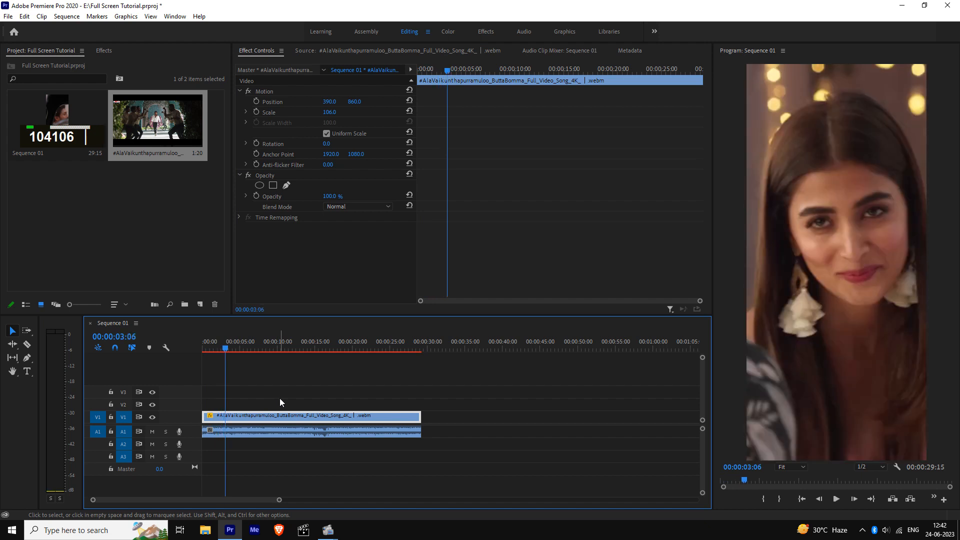
key("shift+Left")
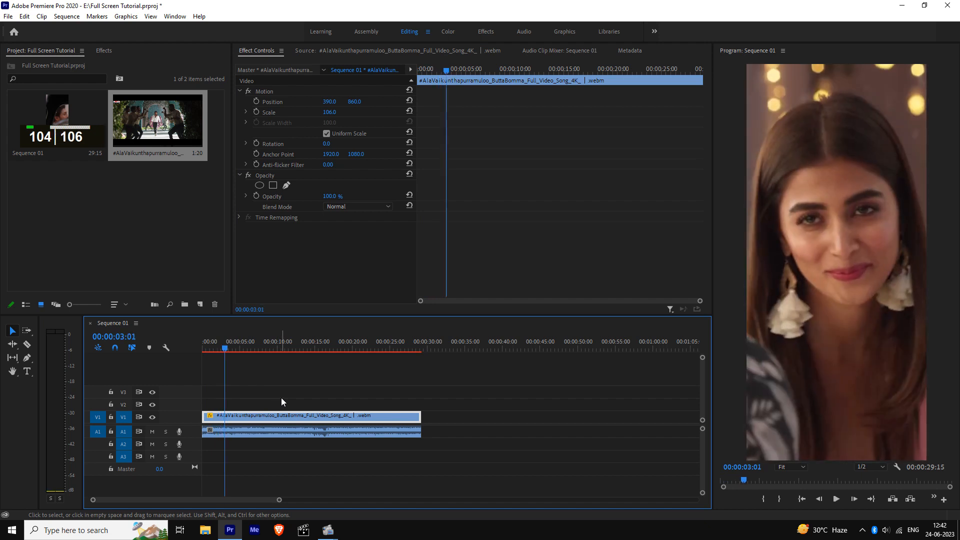
key("Left")
key("Left")
key("Left")
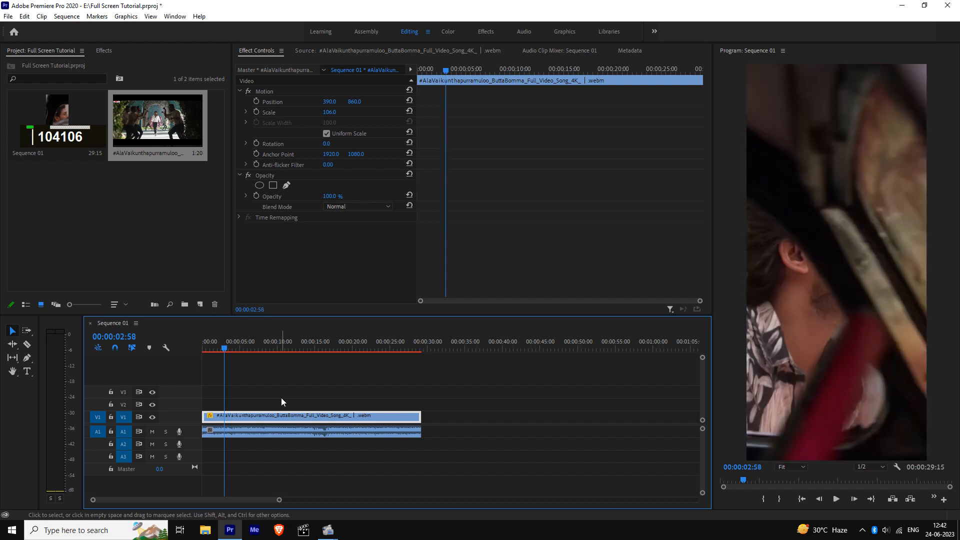
key("Right")
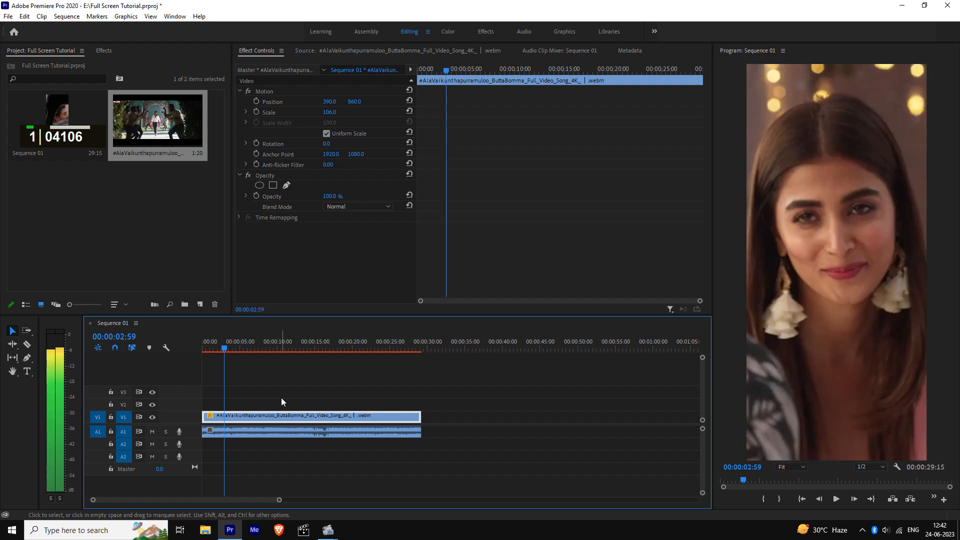
key("Left")
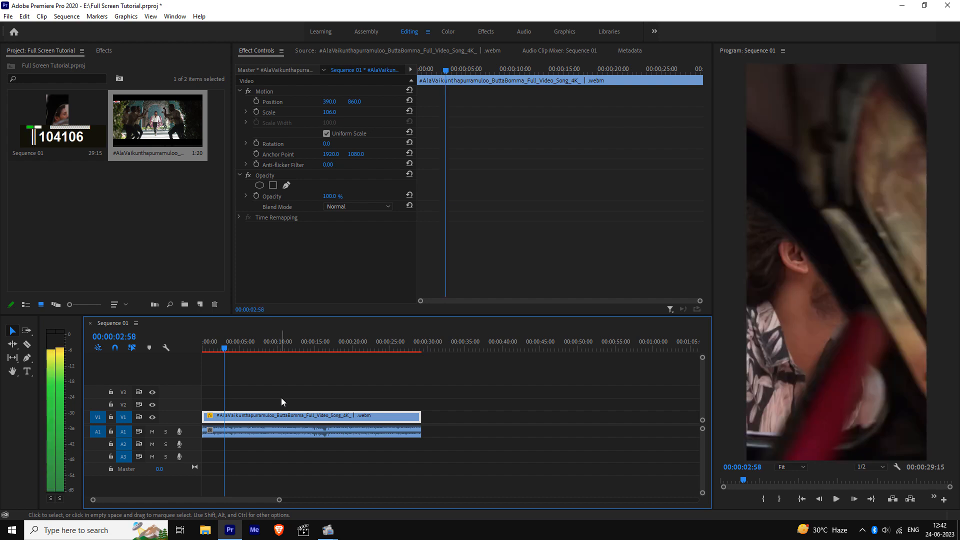
key("ctrl+k")
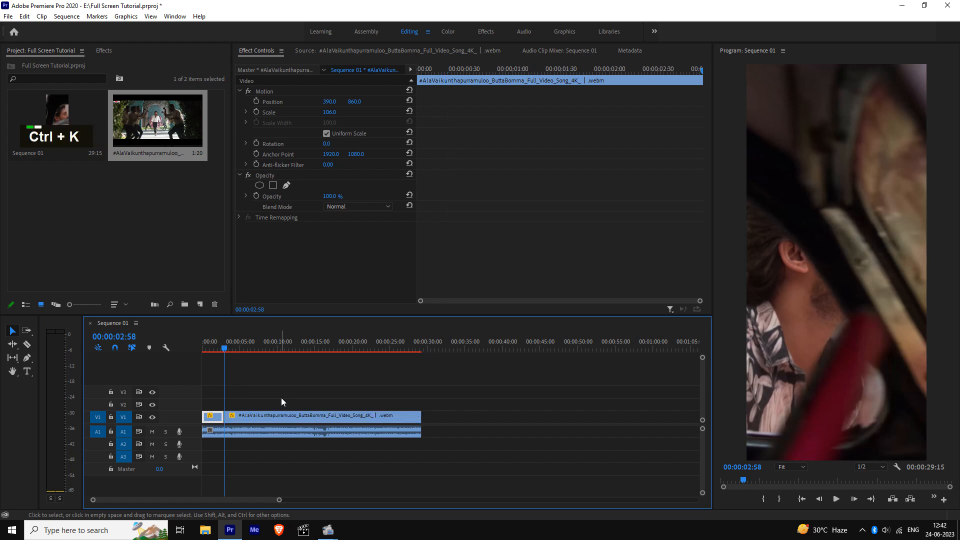
Cut the second V1 clip at 00:00:03:00 and delete the two-frame piece before the cut.
left_click(255, 419)
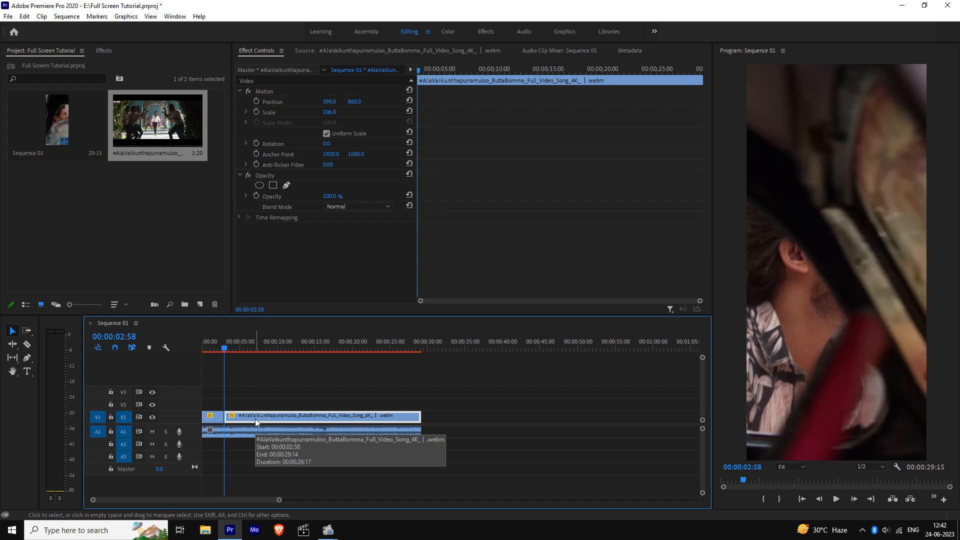
key("Right")
key("Right")
key("ctrl")
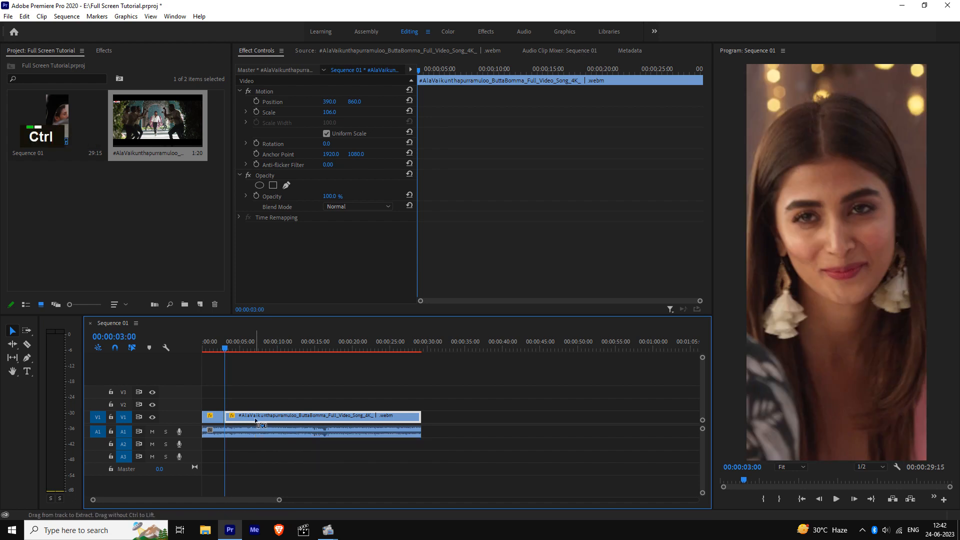
key("ctrl")
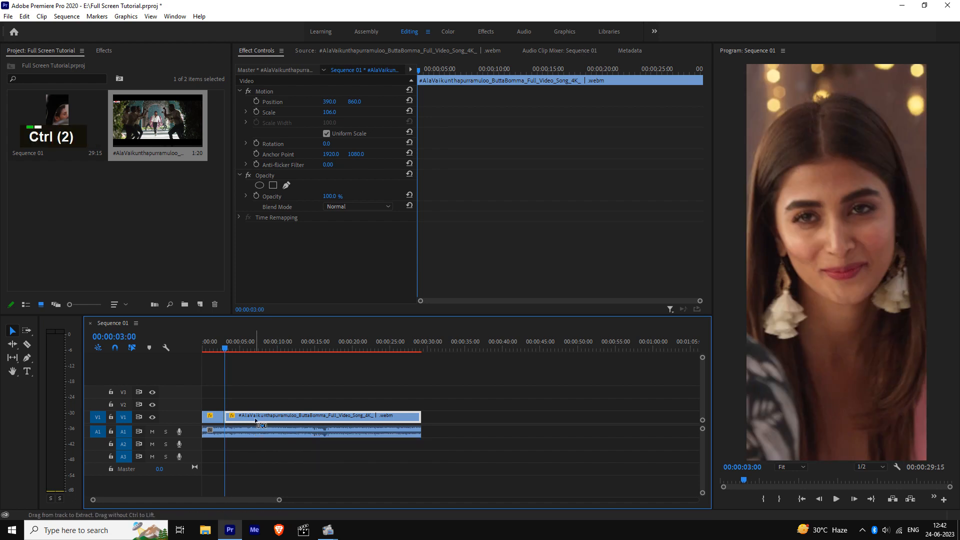
key("ctrl+k")
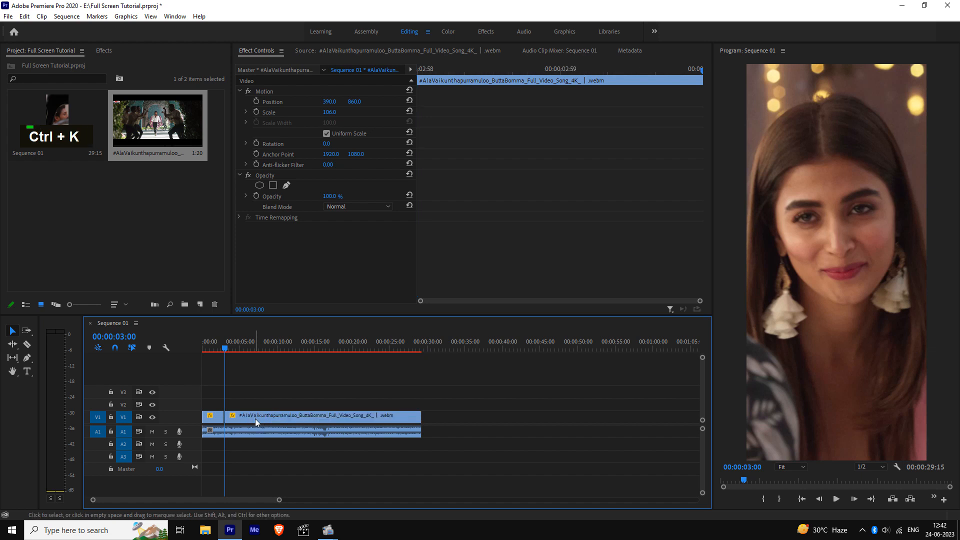
key("Delete")
Close the small gap on V1 by setting the first clip's duration to 00:00:03:00 in Clip Speed / Duration.
left_click_drag(279, 502, 230, 502)
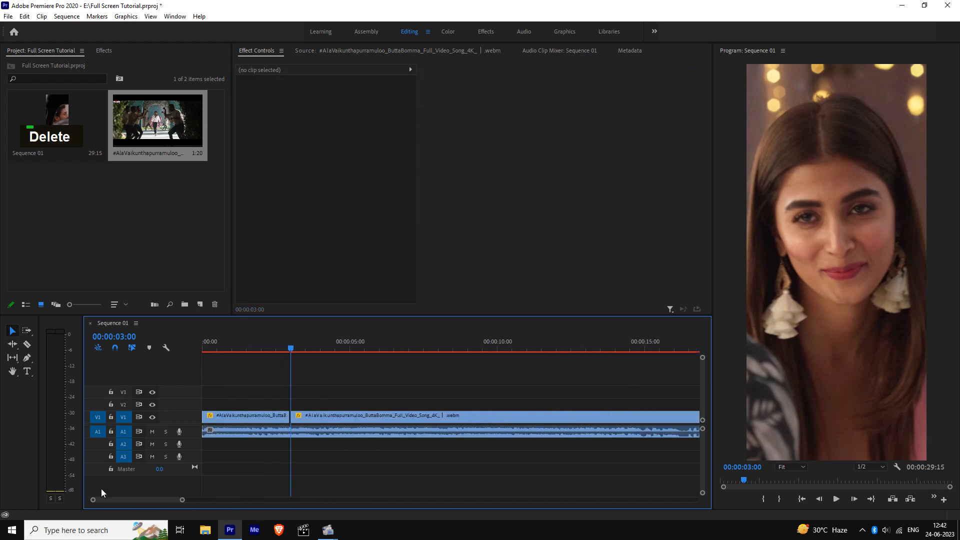
left_click_drag(93, 501, 116, 502)
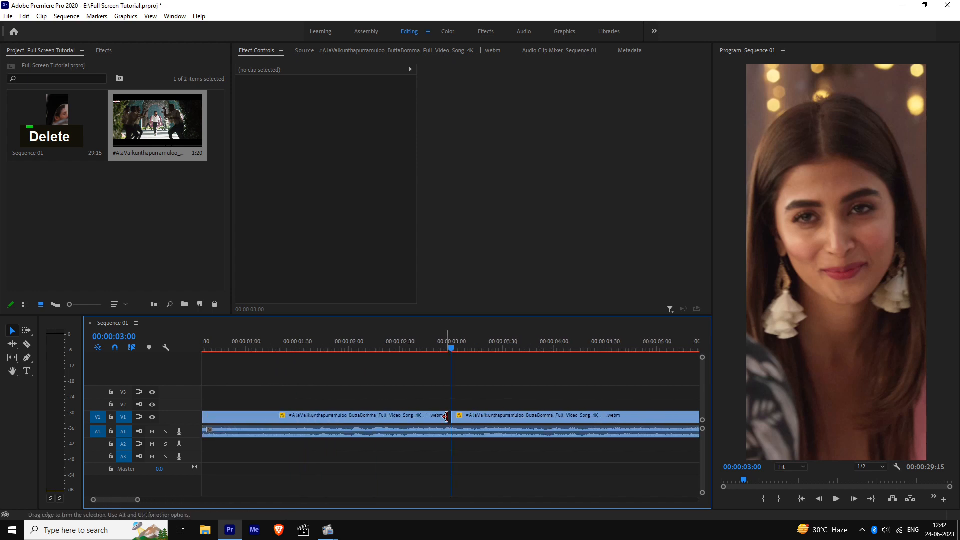
left_click(425, 420)
right_click(410, 416)
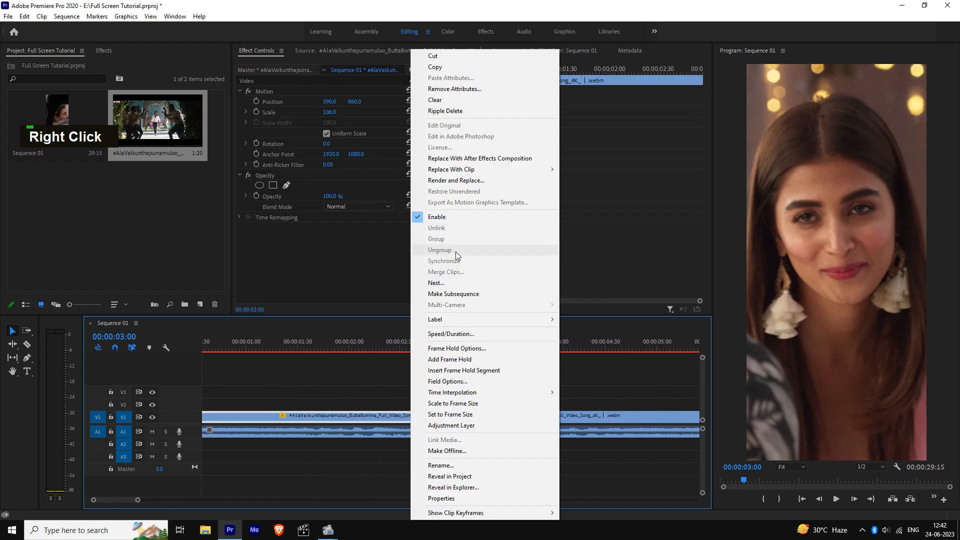
left_click(455, 335)
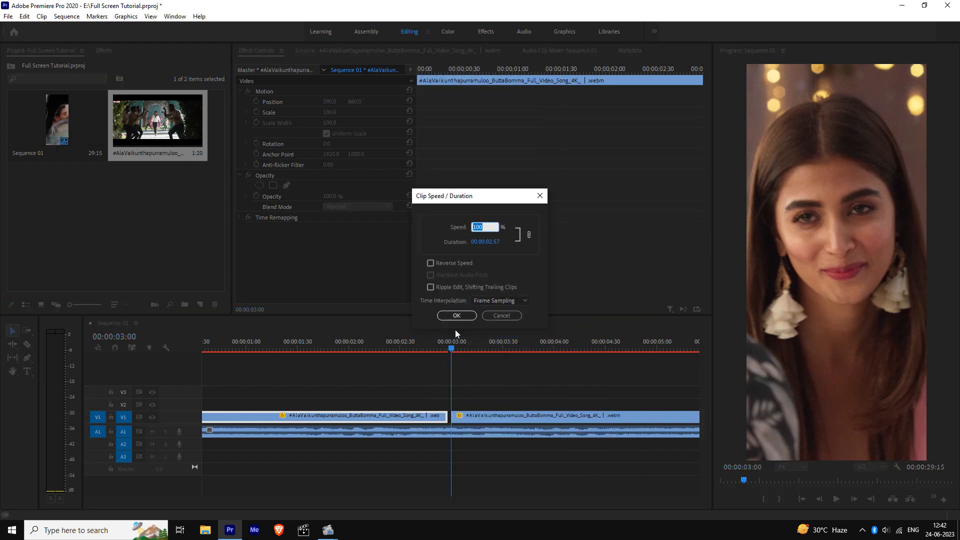
left_click(493, 242)
left_click_drag(489, 245, 493, 245)
double_click(502, 242)
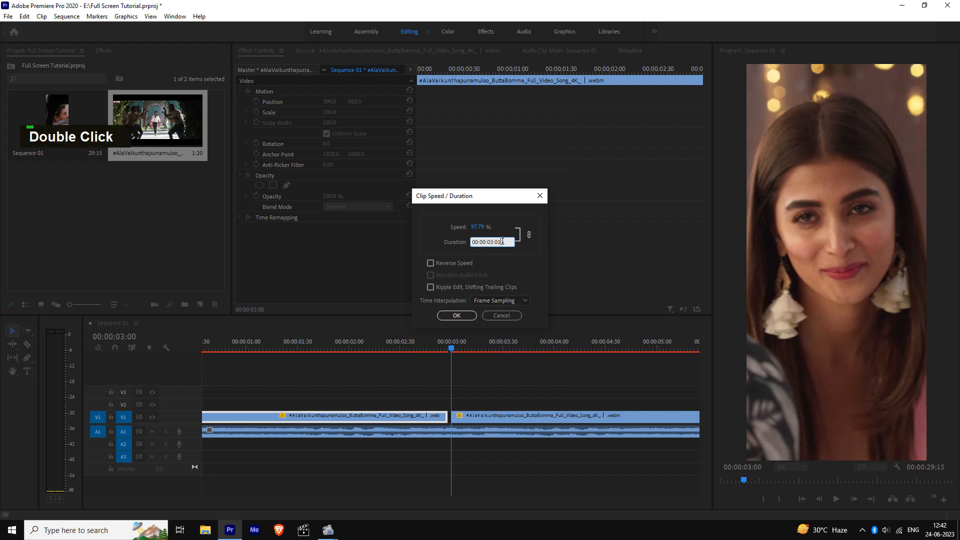
type("0")
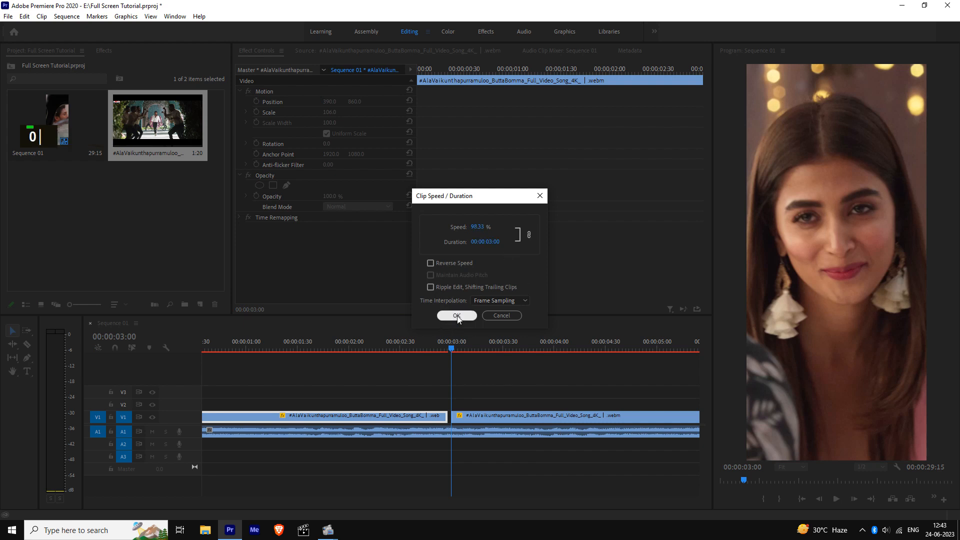
left_click(456, 317)
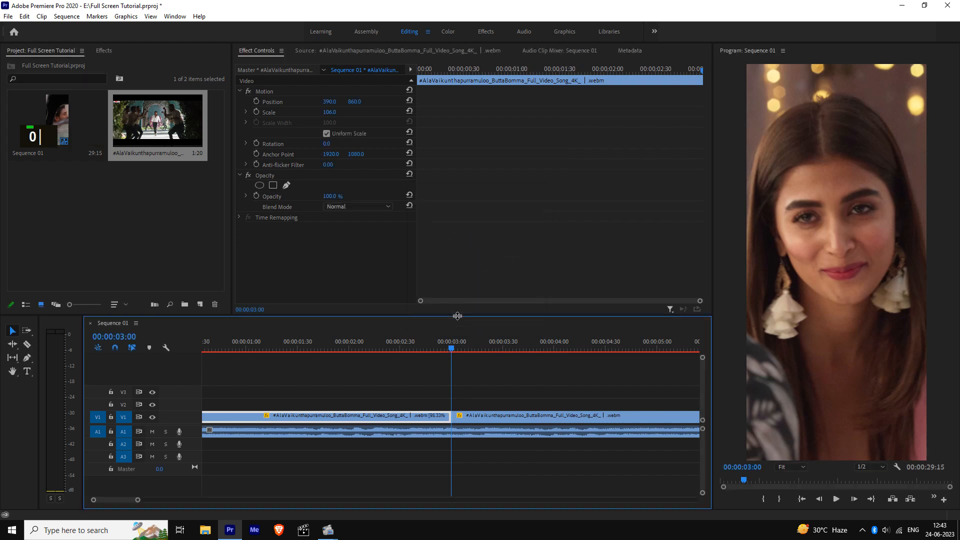
Review the first clip's Speed / Duration settings and how the link ties speed to duration, keeping them linked.
right_click(437, 422)
left_click(482, 334)
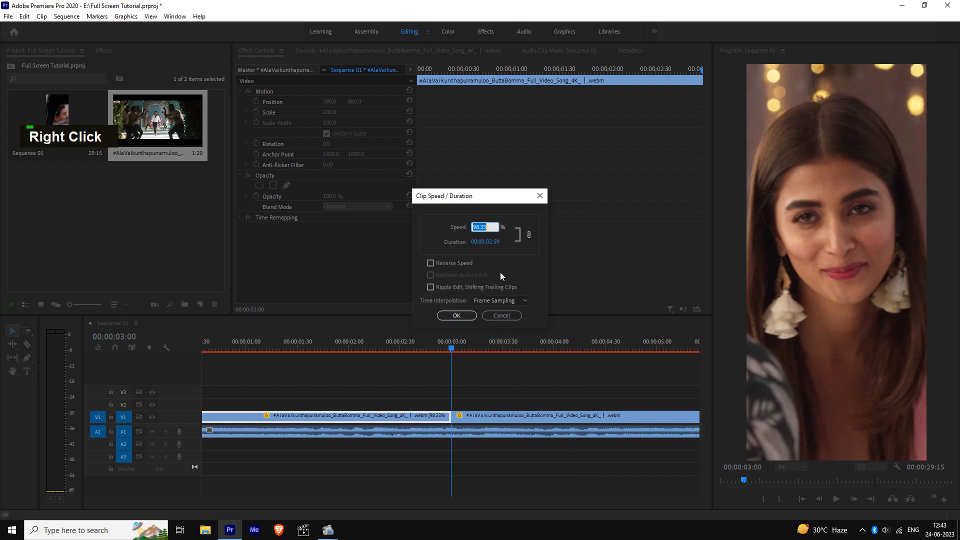
left_click(529, 235)
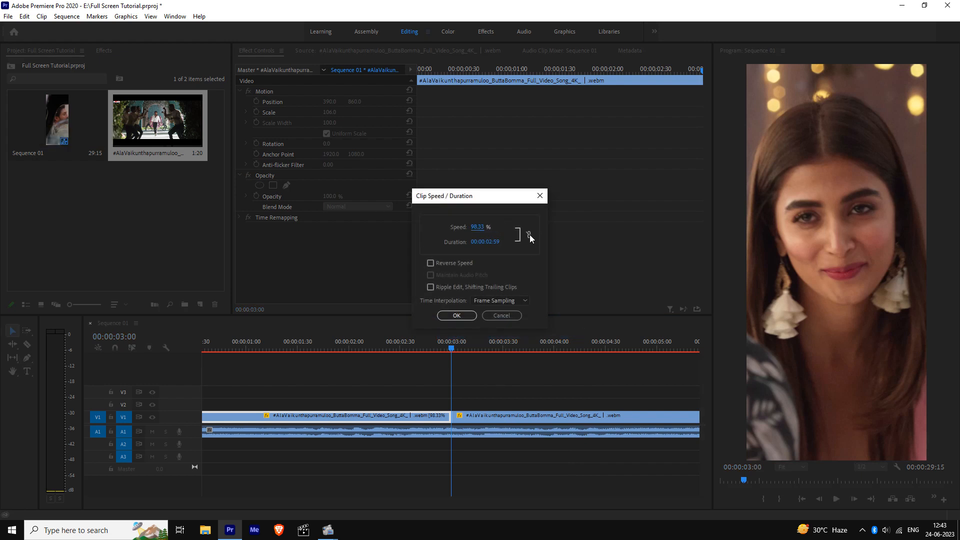
double_click(530, 235)
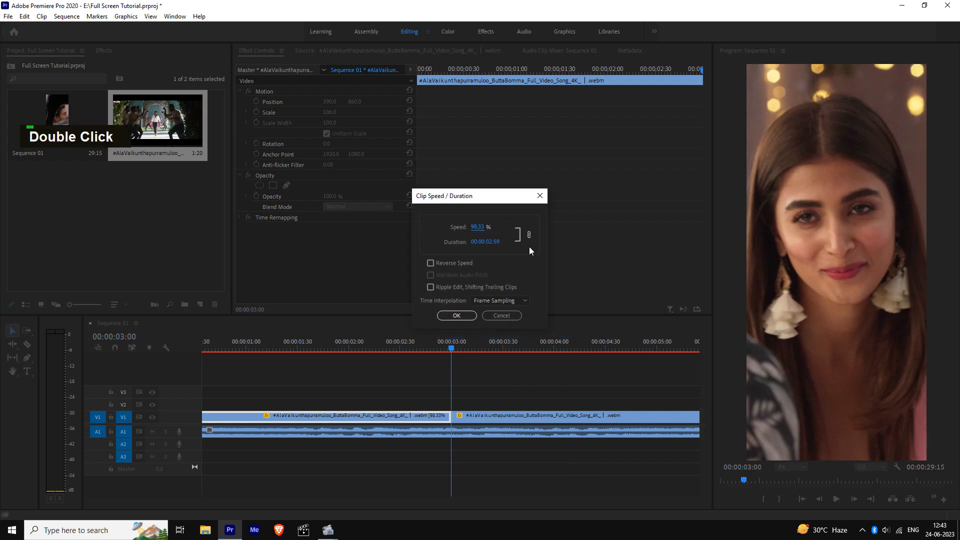
mouse_move(507, 201)
left_mouse_down()
mouse_move(502, 210)
mouse_move(519, 200)
left_mouse_up()
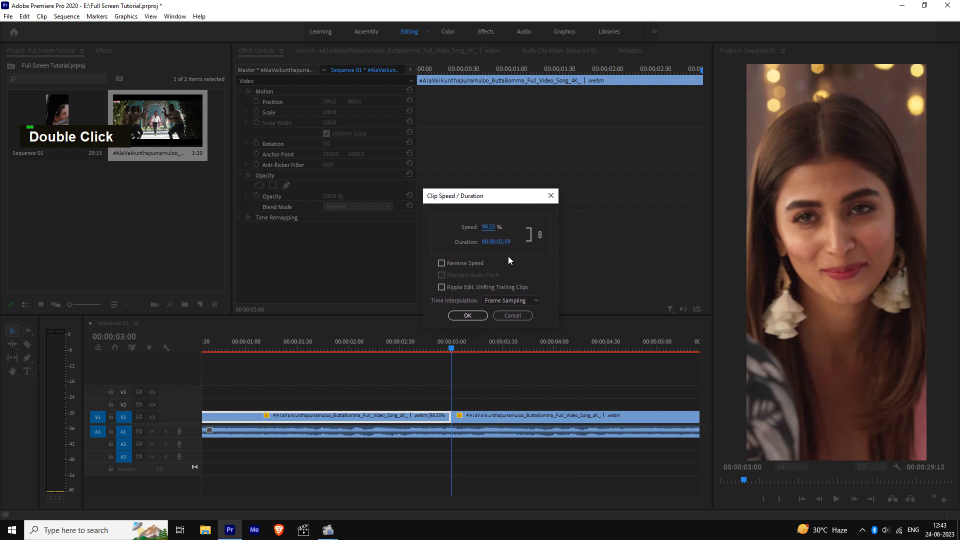
left_click(468, 316)
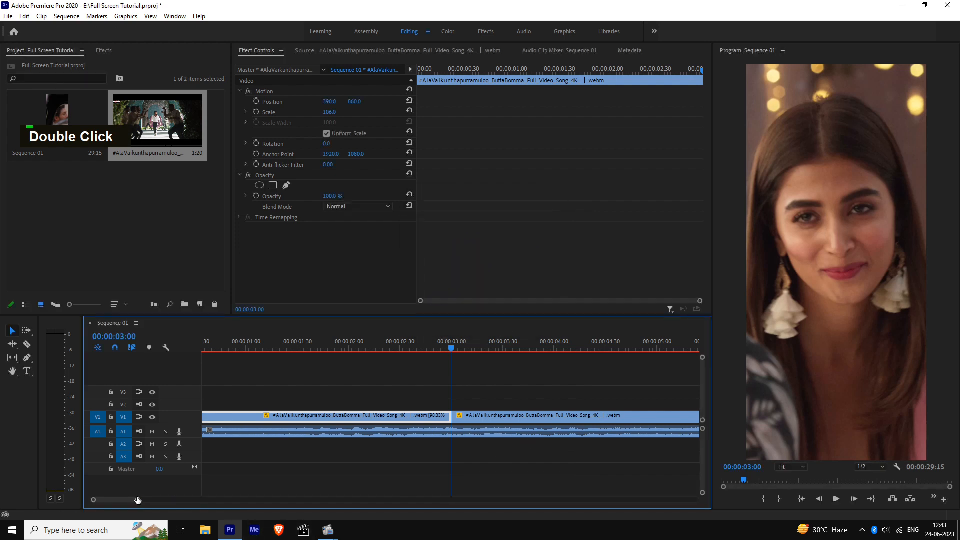
Reframe the first V1 clip on both faces by setting its horizontal Position to -27.
left_click_drag(143, 499, 163, 499)
left_click(303, 342)
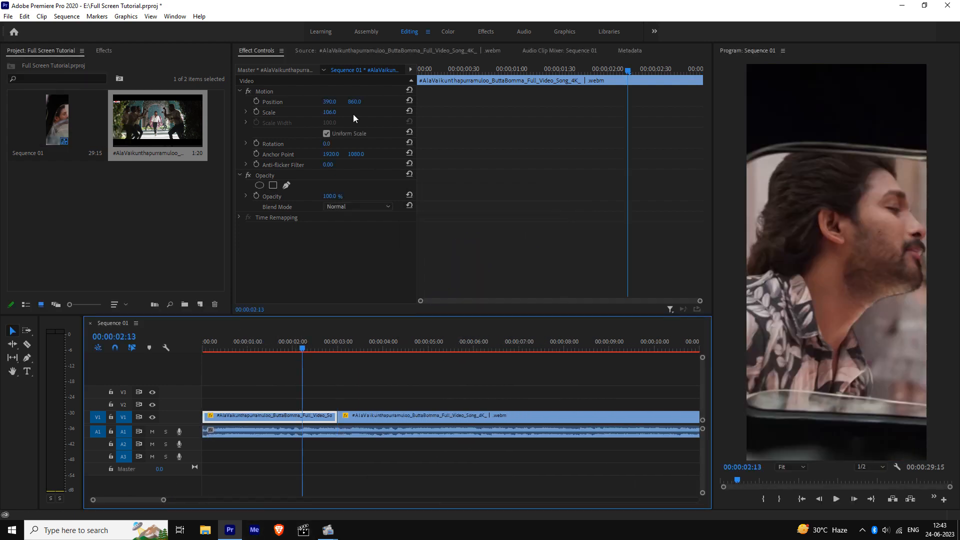
left_click_drag(330, 102, 150, 103)
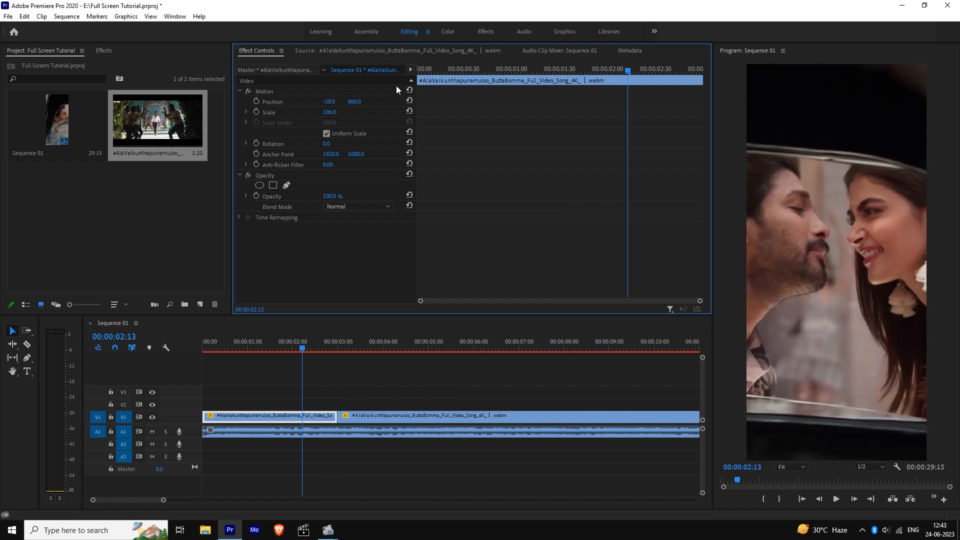
Play through the reframed shot to the following shot change and cut the second V1 clip at 00:00:03:48.
left_click(466, 70)
key("space")
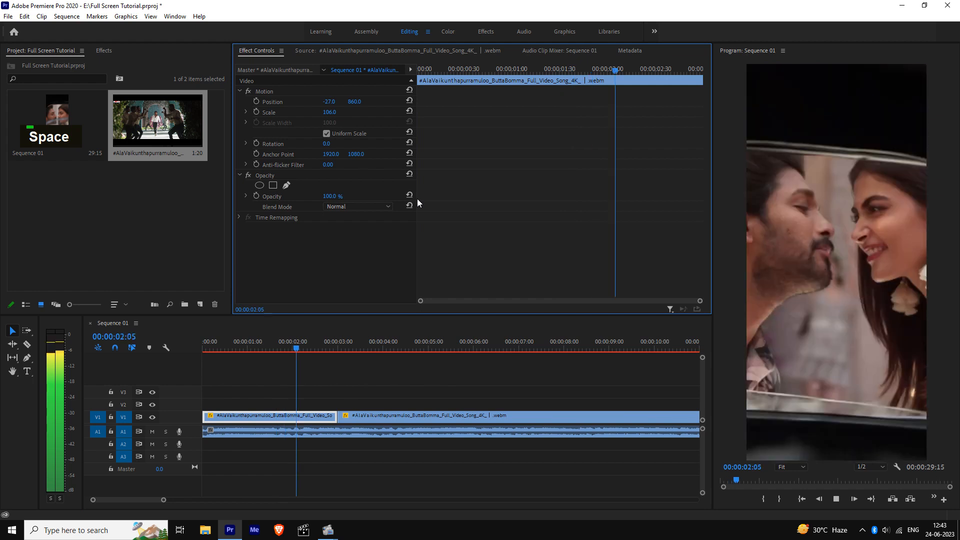
key("space")
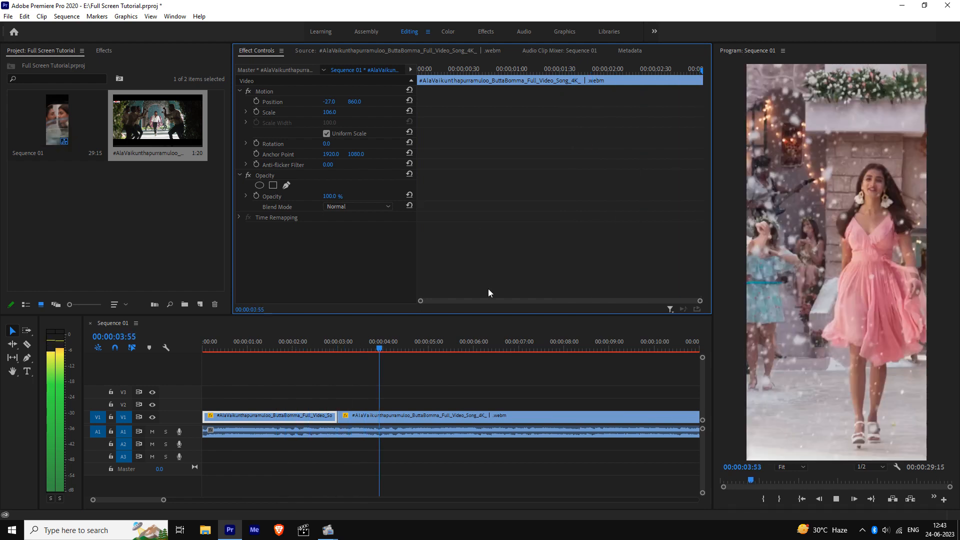
left_click(387, 416)
key("Left")
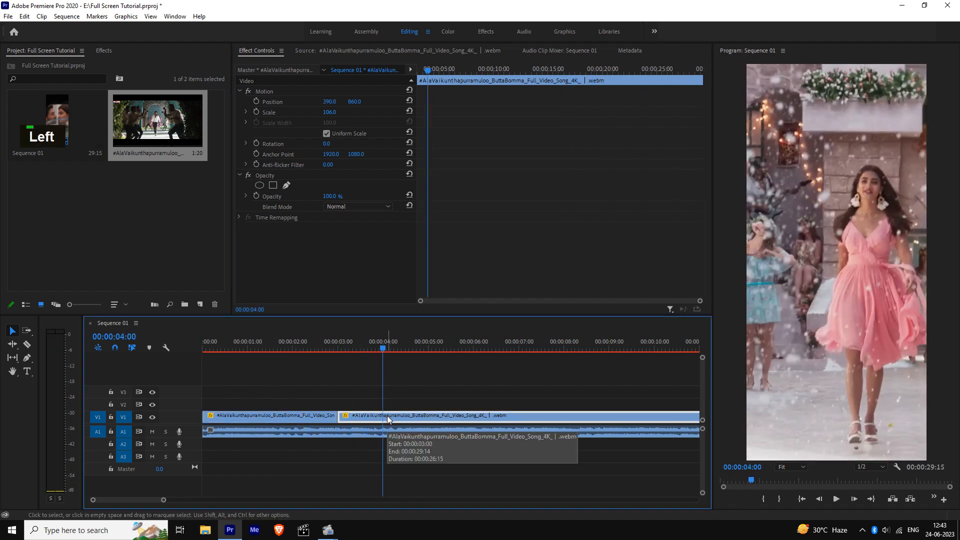
key("Right")
key("Right")
key("Left")
key("Left")
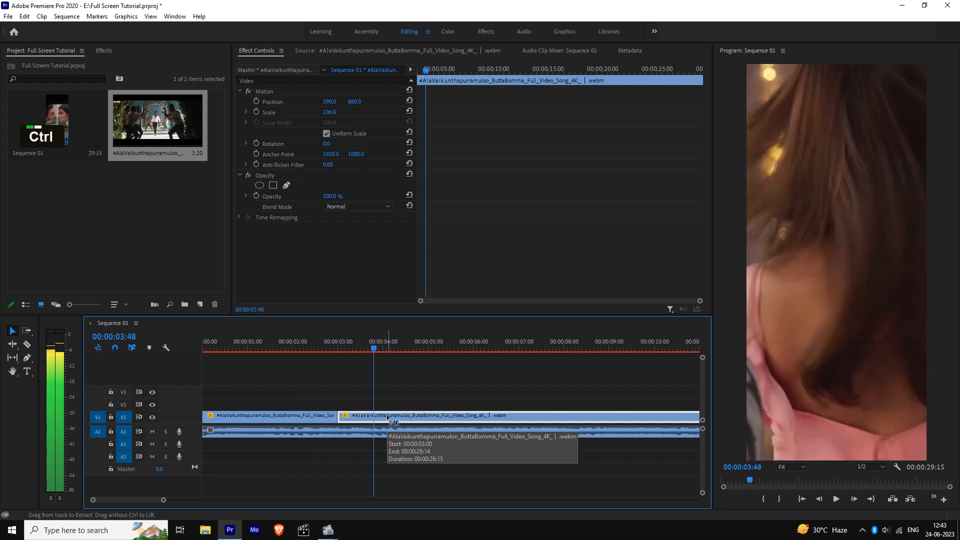
key("ctrl+k")
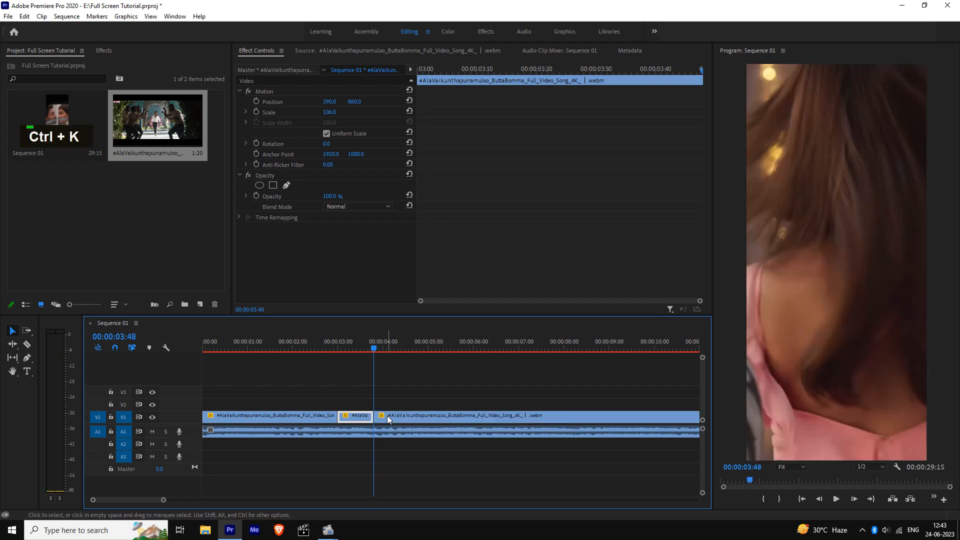
Cut the last V1 clip two frames further, at 00:00:03:50, and delete the tiny piece between the two cuts.
left_click(388, 417)
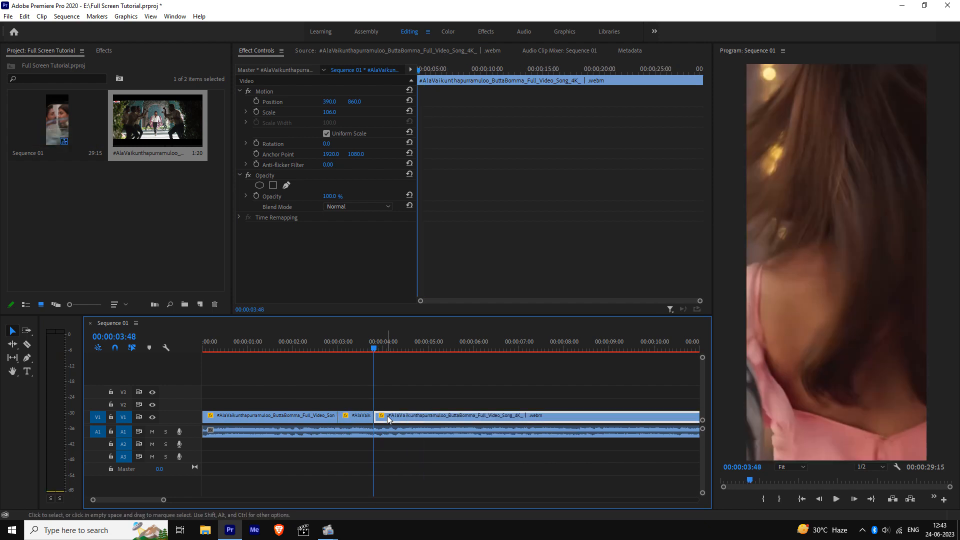
key("Right")
key("Right")
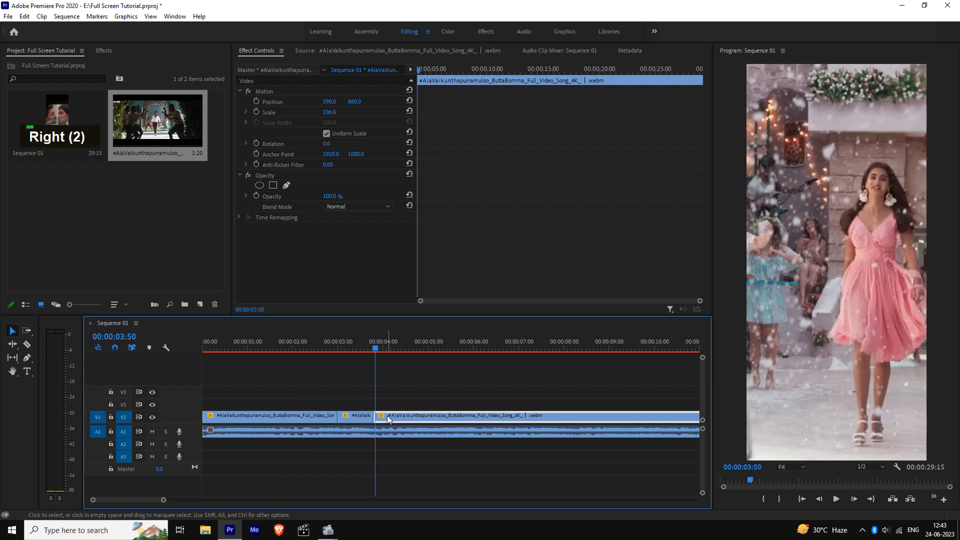
key("ctrl+k")
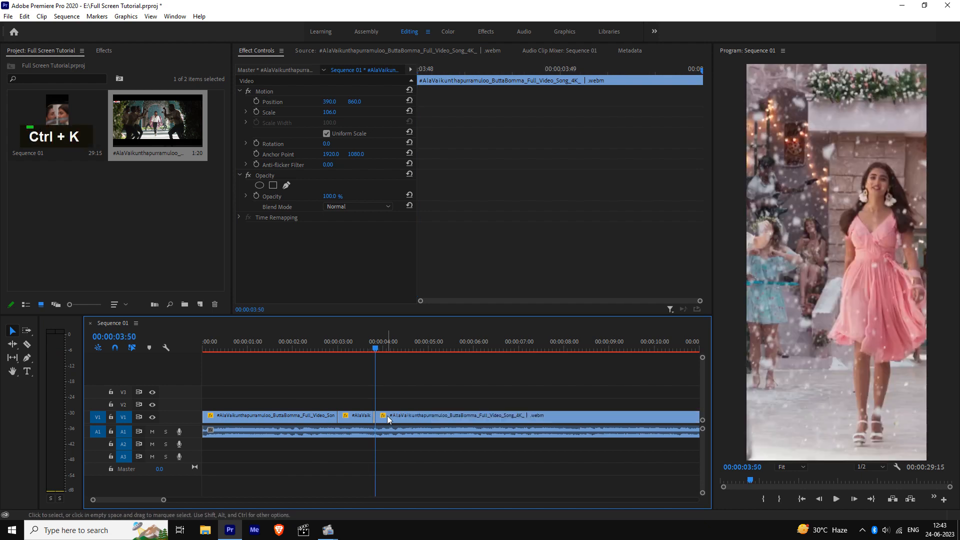
key("Delete")
Close the gap after the second V1 clip by setting its duration to 00:00:00:51 in Clip Speed / Duration.
left_click(366, 418)
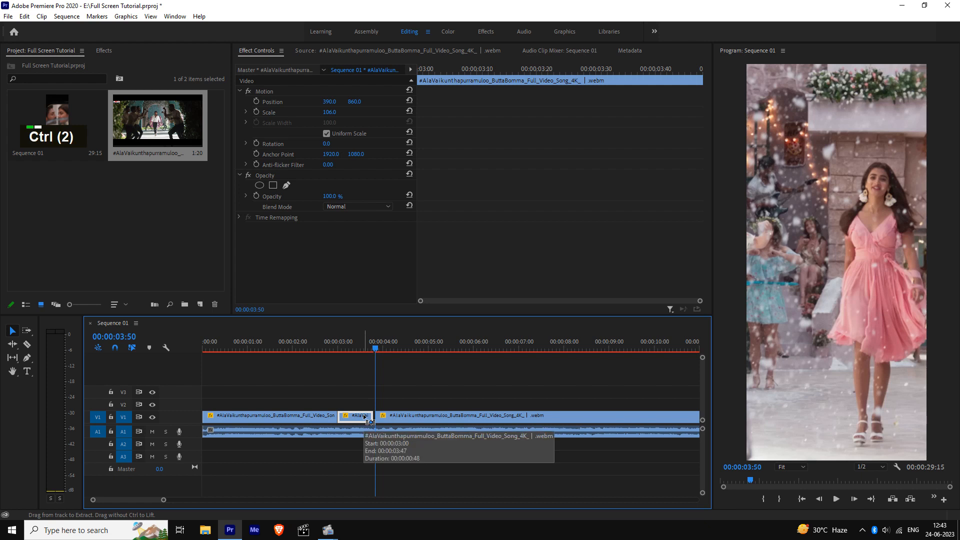
key("ctrl+r")
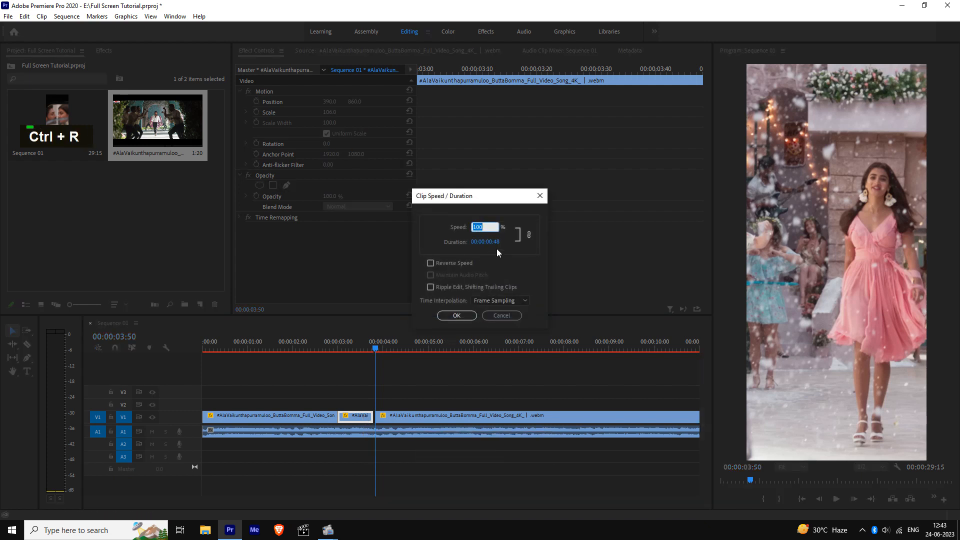
left_click(499, 243)
double_click(506, 244)
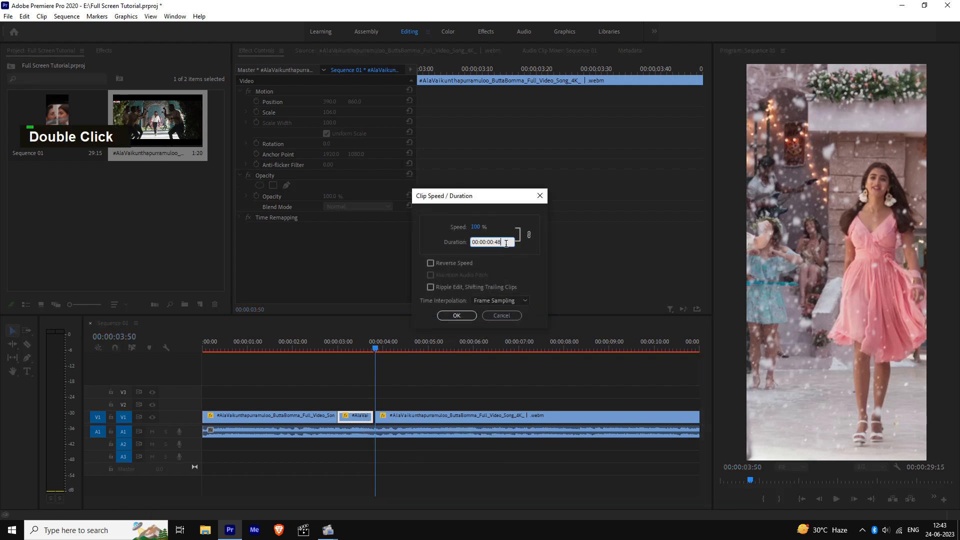
key("BackSpace")
key("BackSpace")
type("51")
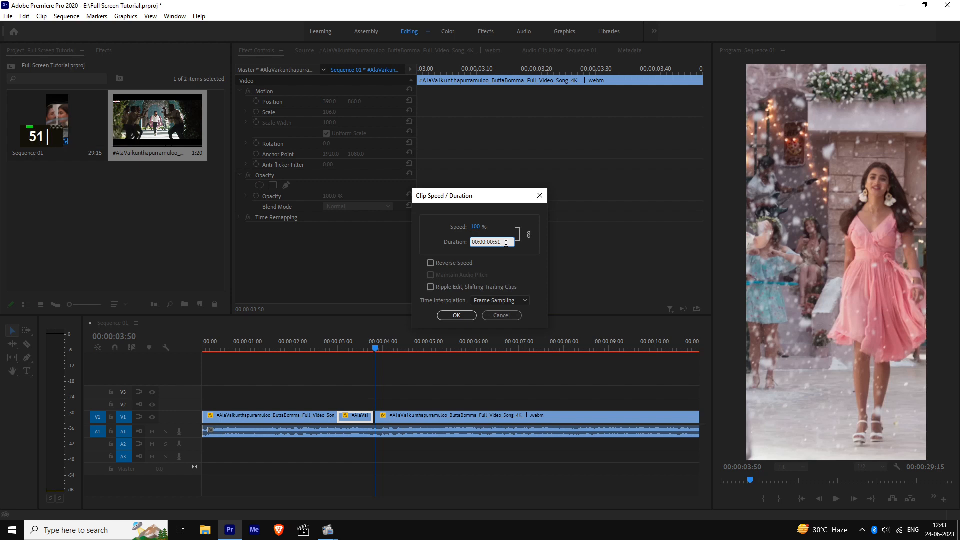
key("Return")
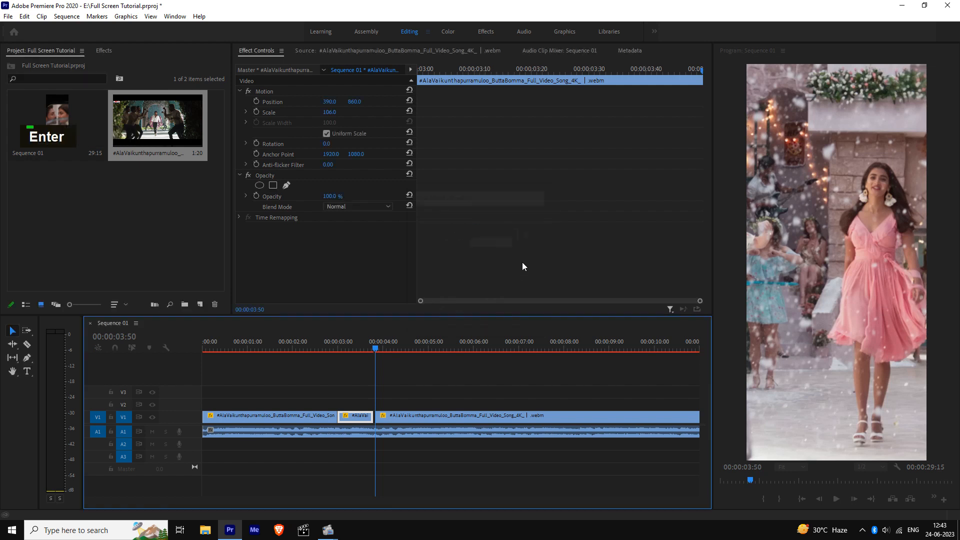
Find the next shot change on V1 frame by frame and cut the third clip at 00:00:08:10.
left_click_drag(168, 499, 190, 499)
left_click(318, 348)
left_click_drag(318, 348, 433, 353)
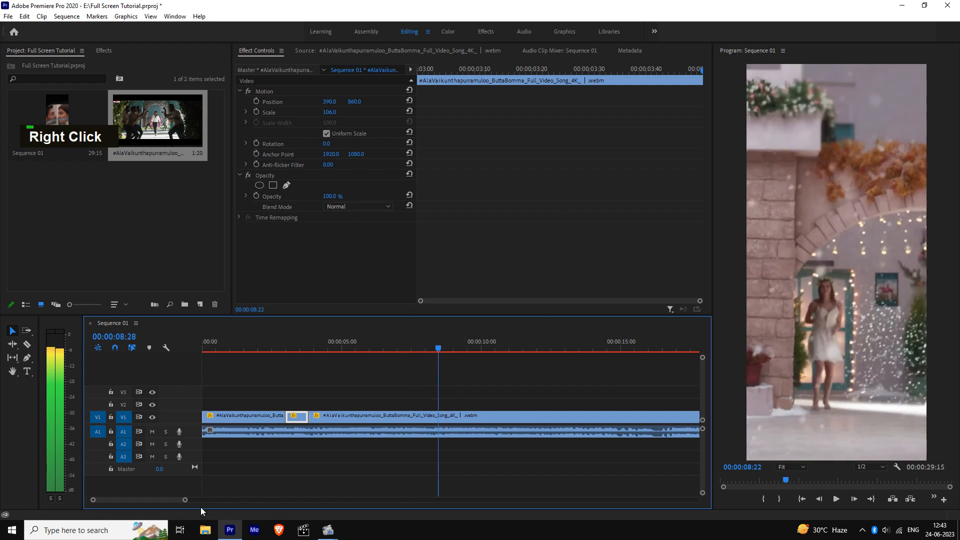
mouse_move(180, 499)
left_mouse_down()
mouse_move(195, 499)
mouse_move(184, 498)
left_mouse_up()
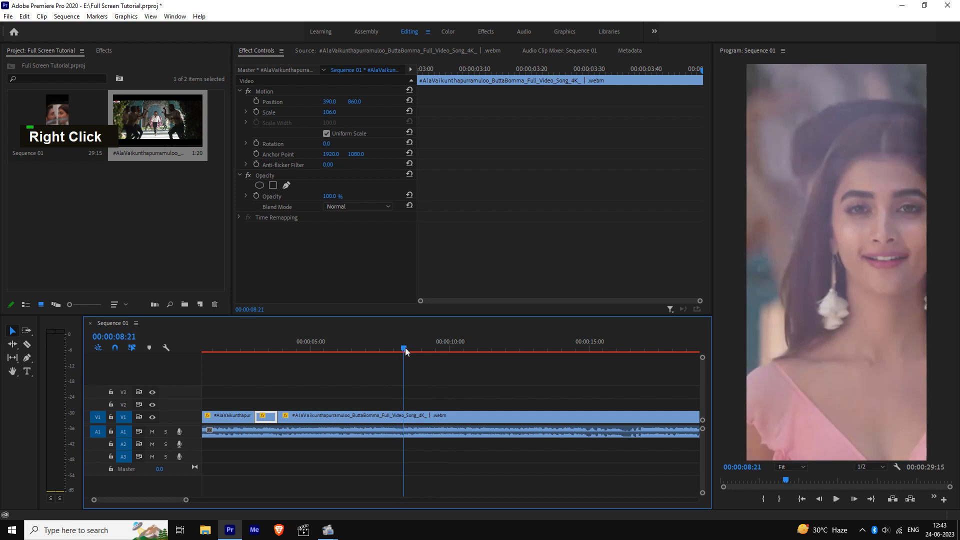
key("Left")
key("Left")
key("Left")
key("Left")
key("Left")
key("Right")
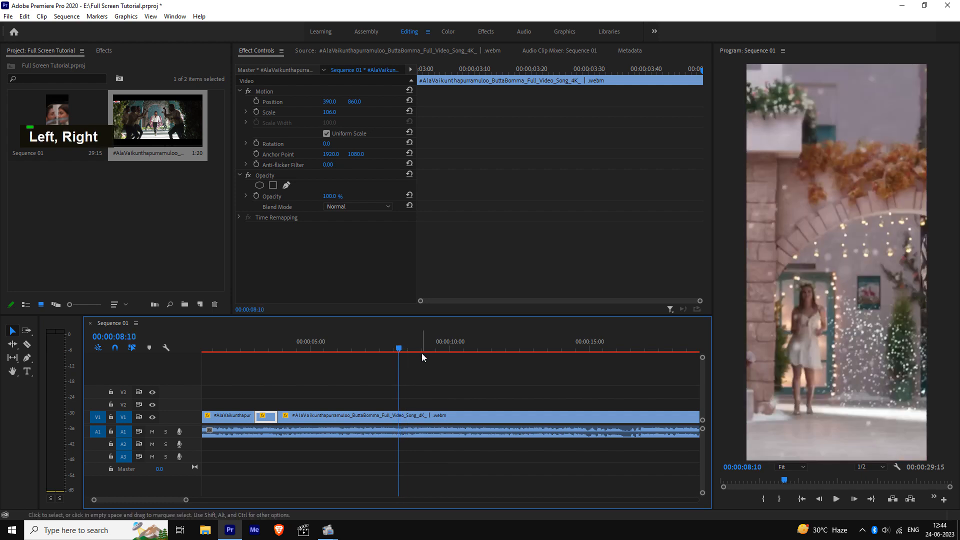
left_click(392, 418)
key("Right")
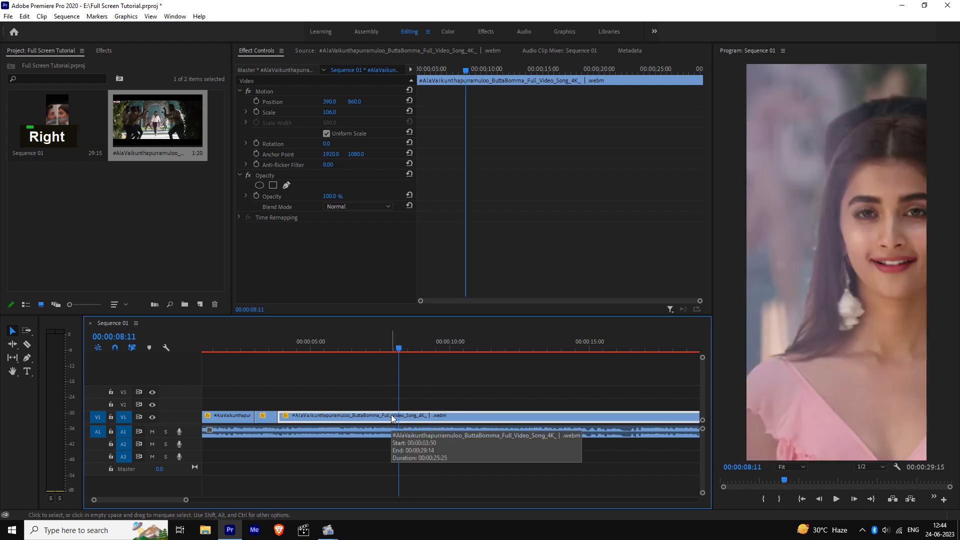
key("Left")
key("Right")
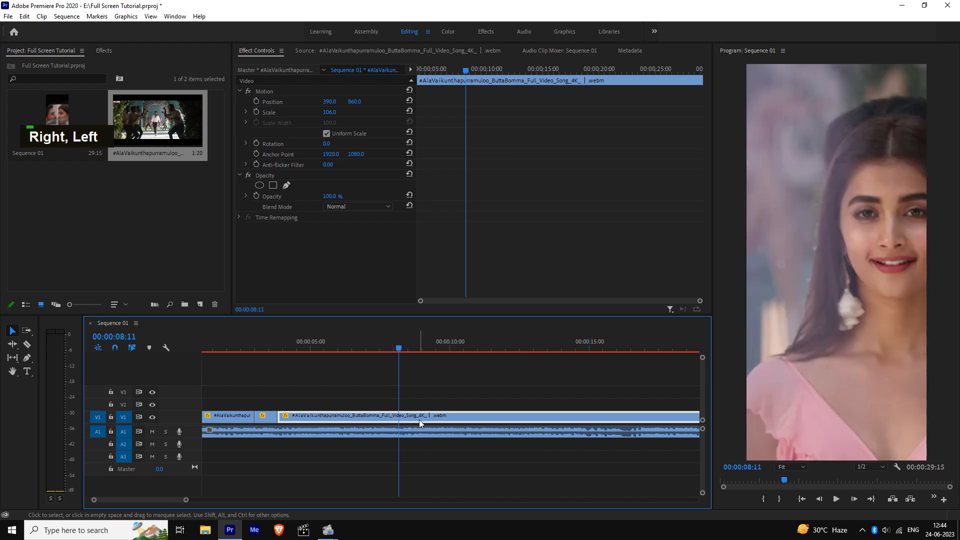
key("Left")
key("Right")
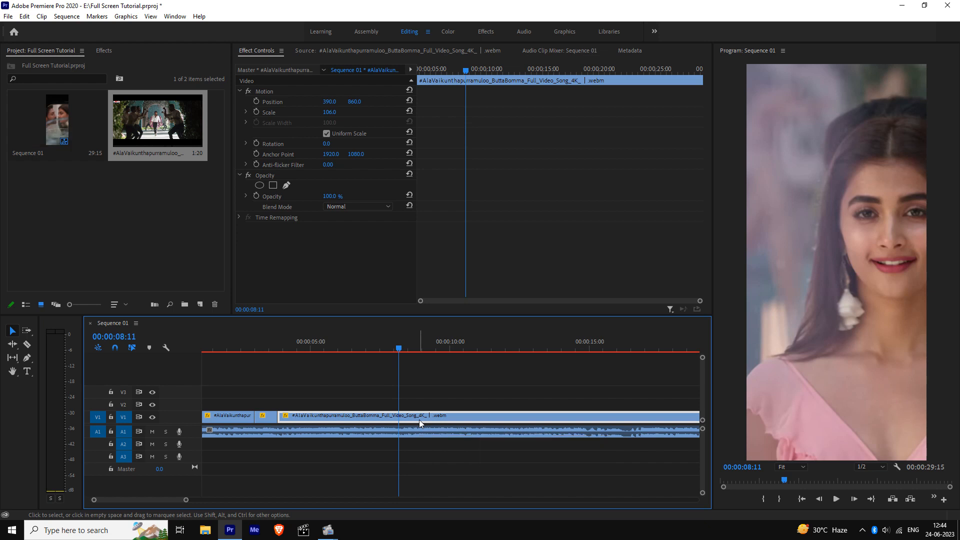
key("Left")
key("ctrl")
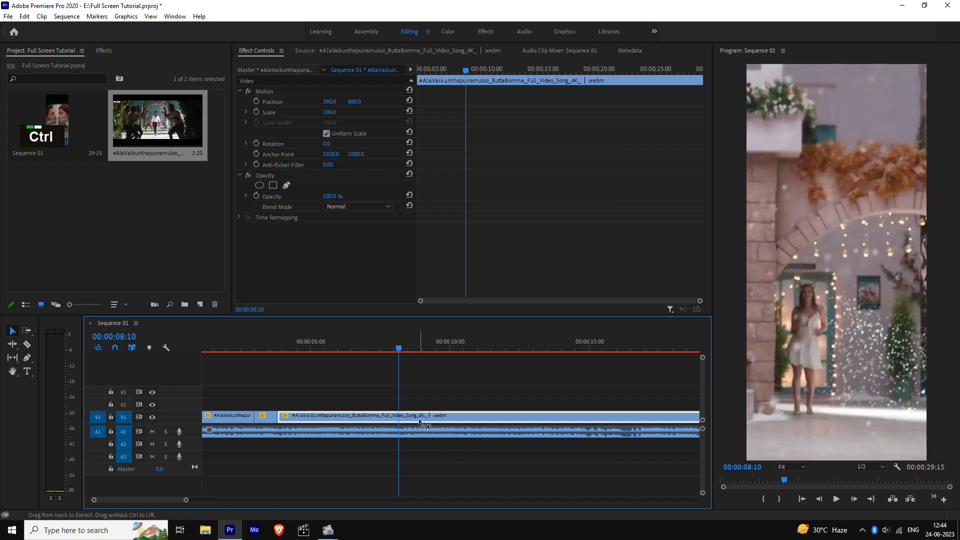
key("ctrl+k")
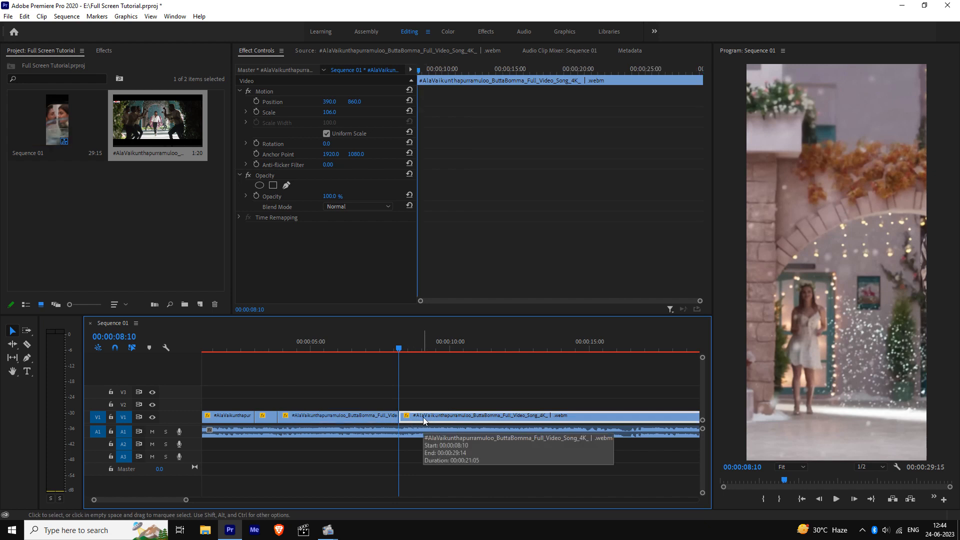
Cut the remaining V1 clip at 00:00:08:12 and delete the two-frame piece between the cuts.
key("Right")
key("Right")
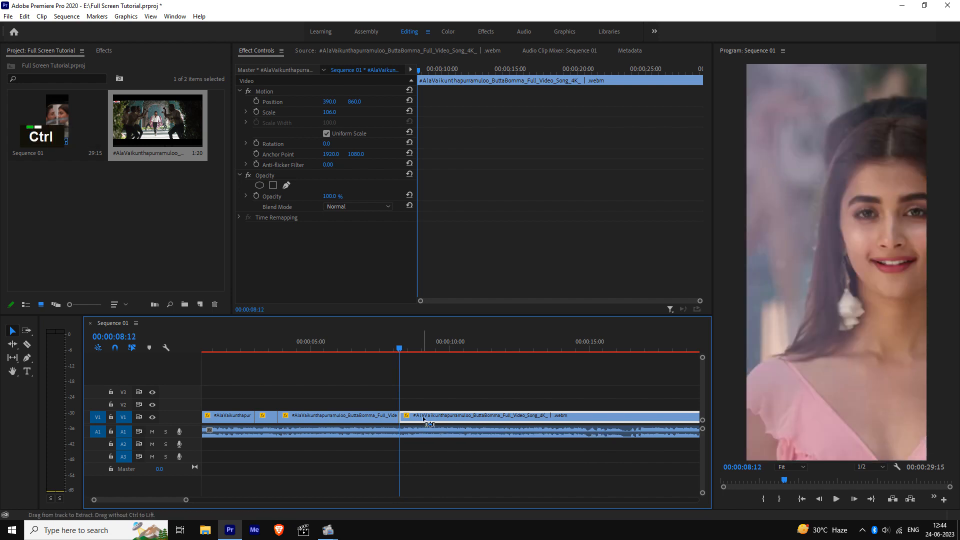
key("ctrl+k")
key("Delete")
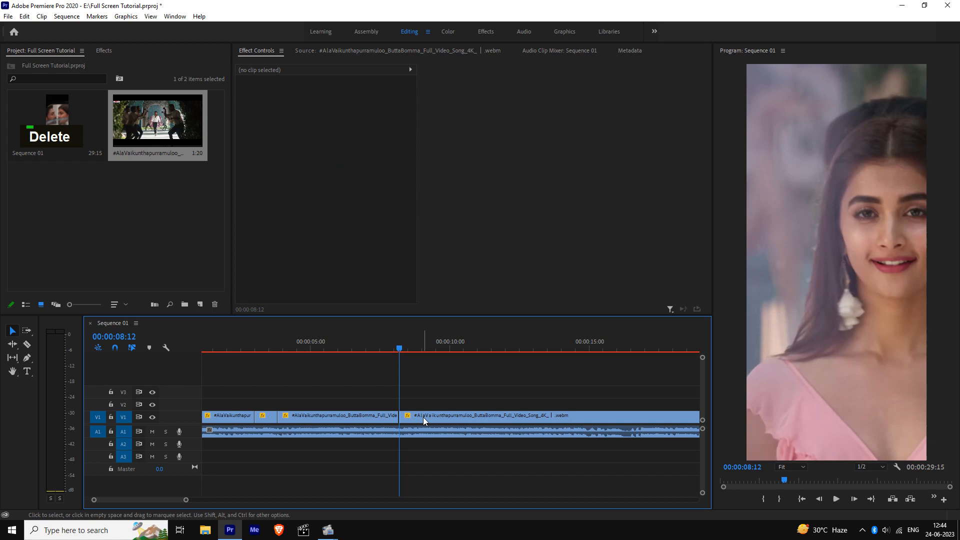
Extend the third V1 clip over the gap by setting its duration to 00:00:04:22 in Clip Speed / Duration.
left_click(379, 418)
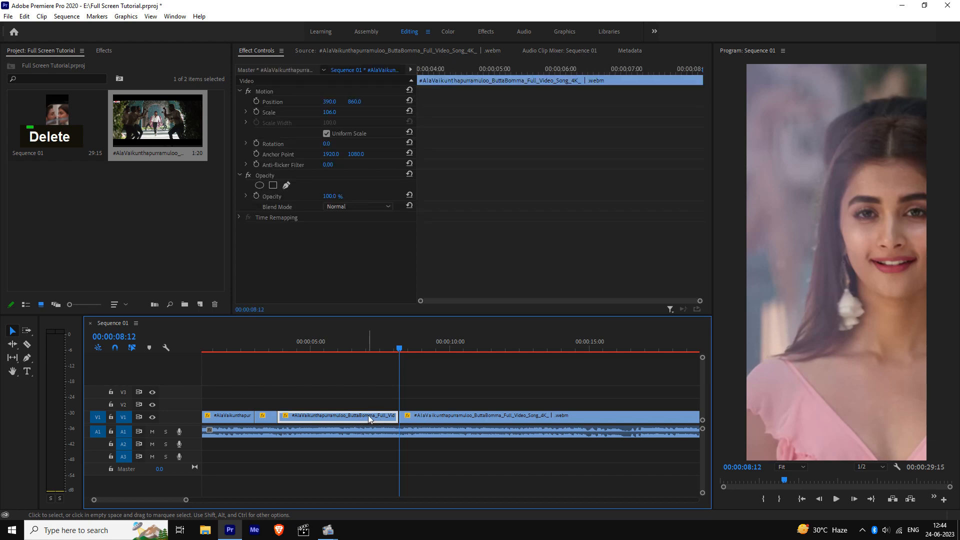
key("ctrl+r")
double_click(500, 241)
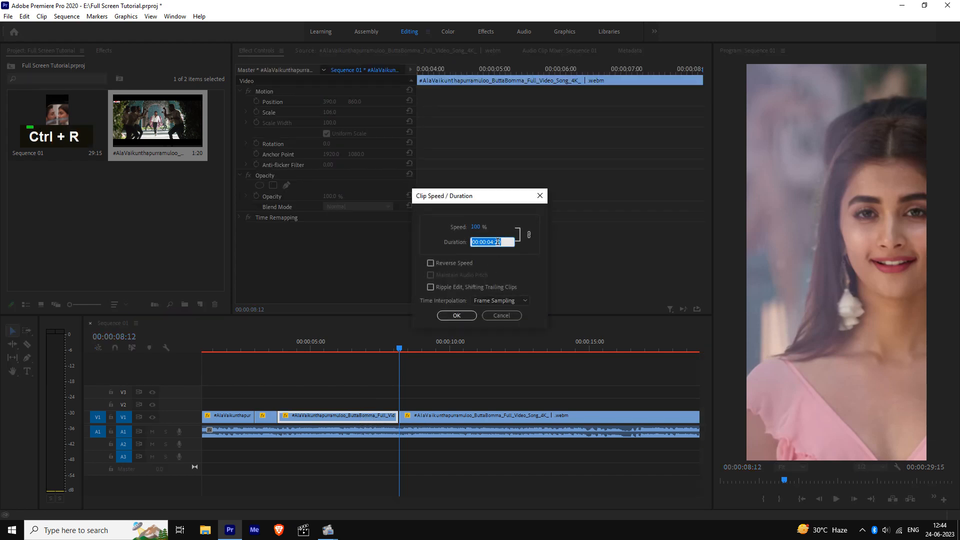
key("BackSpace")
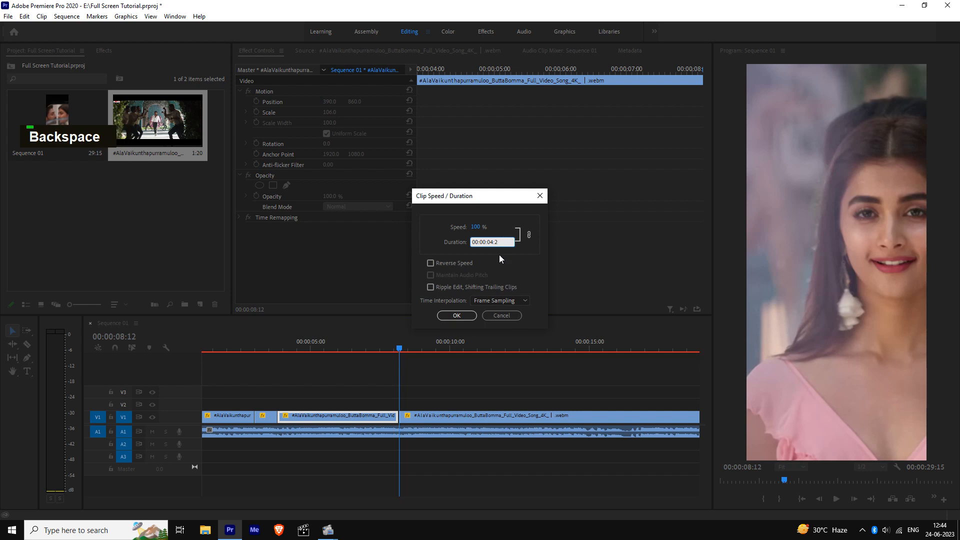
type("3")
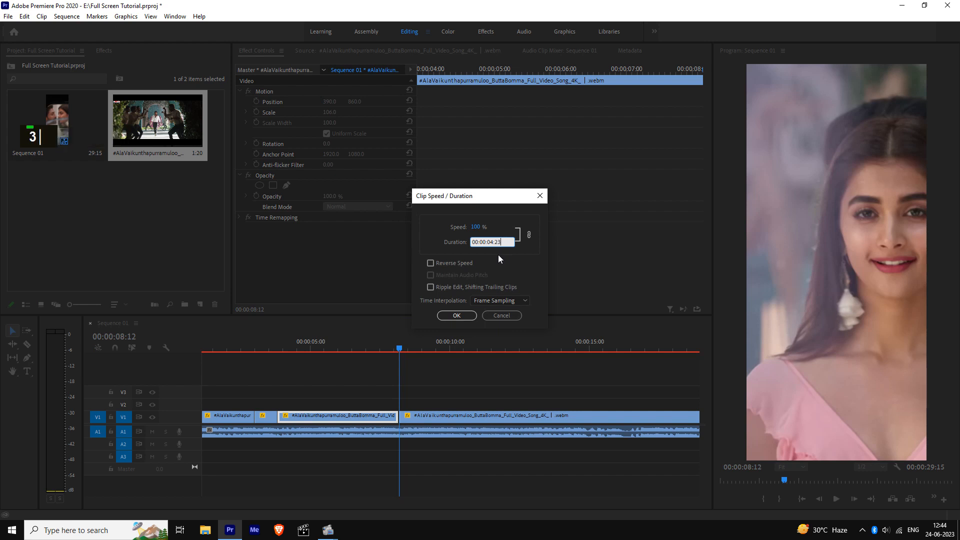
key("BackSpace")
type("2")
key("Return")
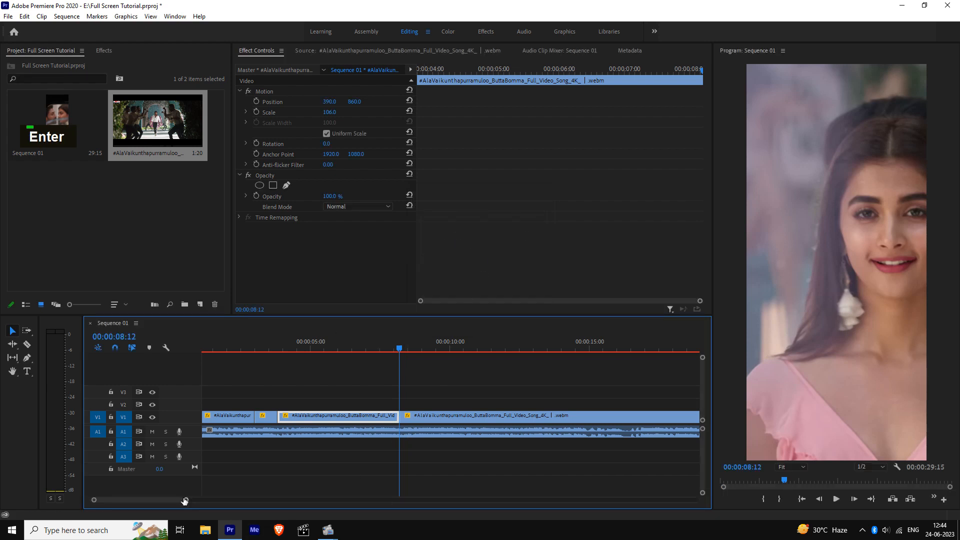
Play on to the following shot change and cut the fourth V1 clip at 00:00:12:23.
left_click_drag(185, 501, 204, 500)
left_click(375, 349)
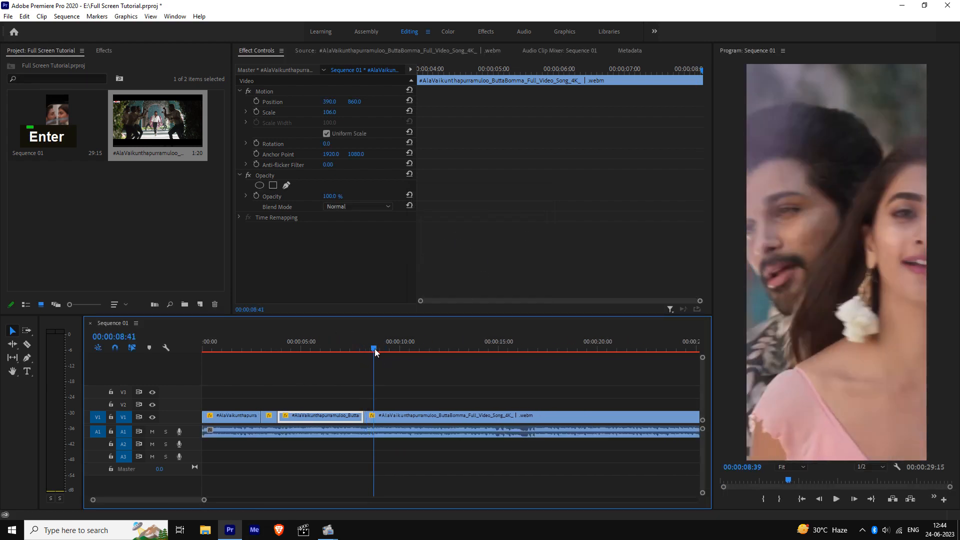
key("space")
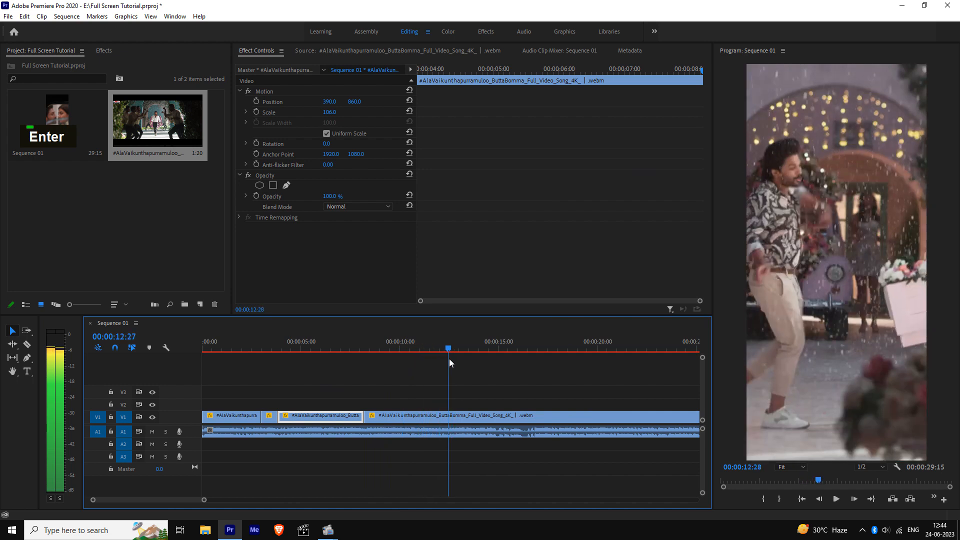
left_click(456, 414)
key("Left")
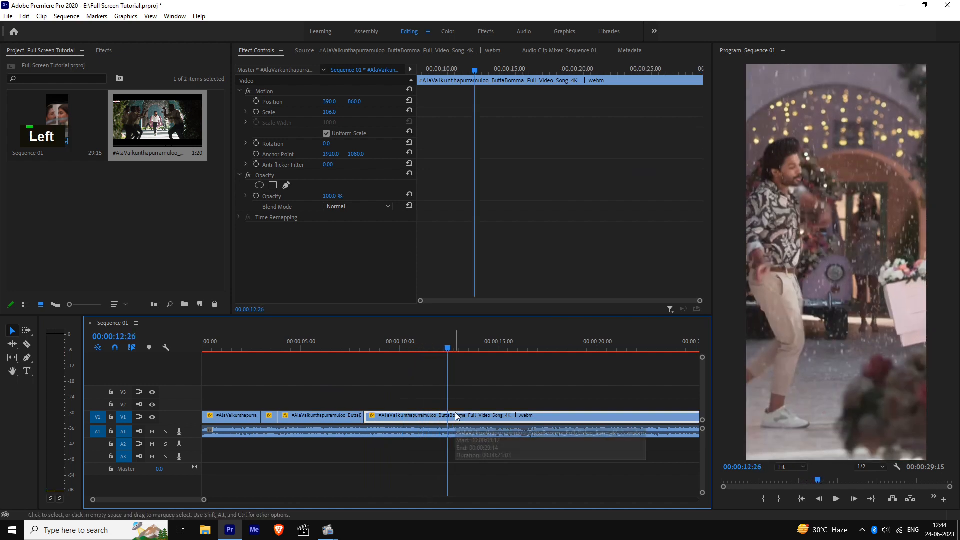
key("Left")
key("Left")
key("Left")
key("Left")
key("Left")
key("Left")
key("Left")
key("Right")
key("Right")
key("Right")
key("Right")
key("Right")
key("Left")
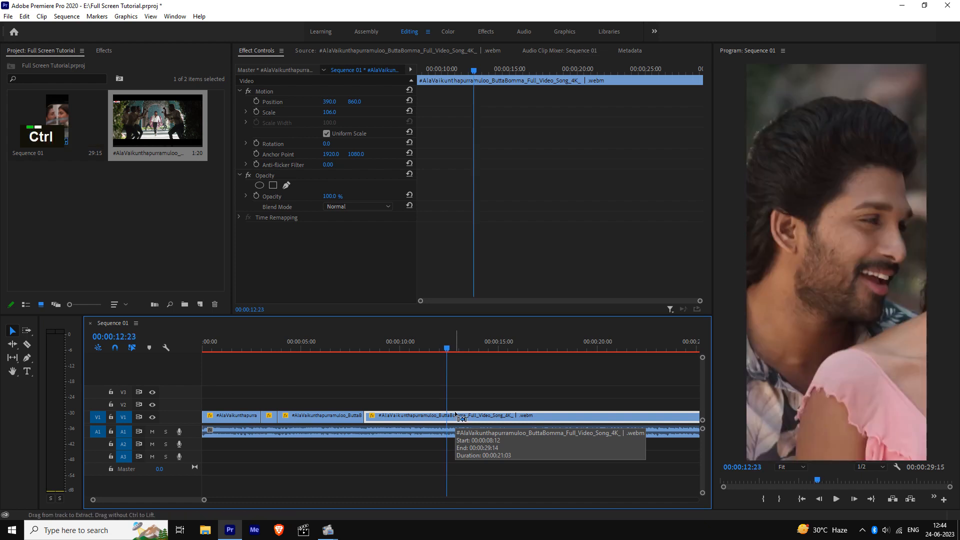
key("ctrl+k")
Cut the remaining V1 clip at 00:00:12:25 and delete the two-frame piece between the cuts.
key("Right")
key("Right")
left_click(455, 416)
key("ctrl+k")
key("Delete")
Fill the gap after the fourth V1 clip by setting its duration to 00:00:04:13 in Clip Speed / Duration.
left_click(431, 419)
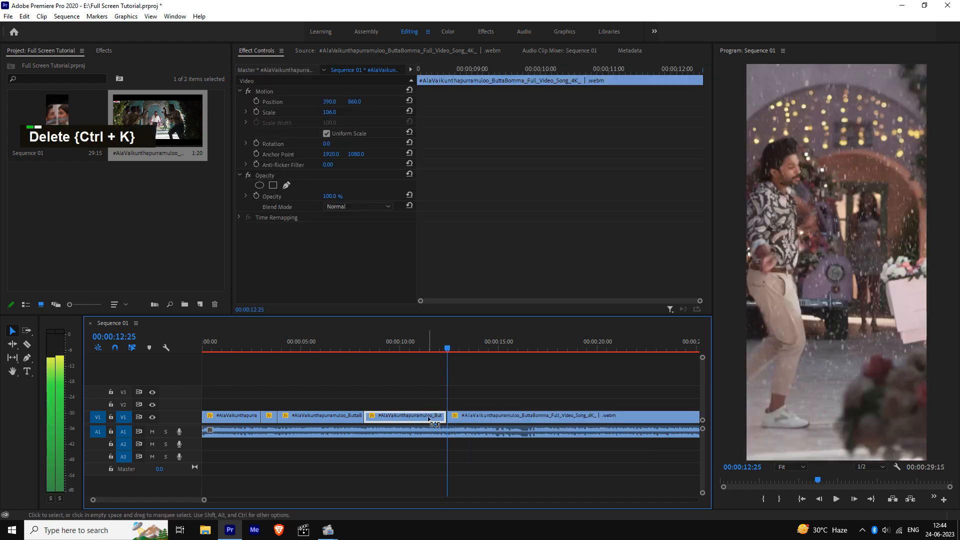
key("ctrl+r")
double_click(500, 241)
key("BackSpace")
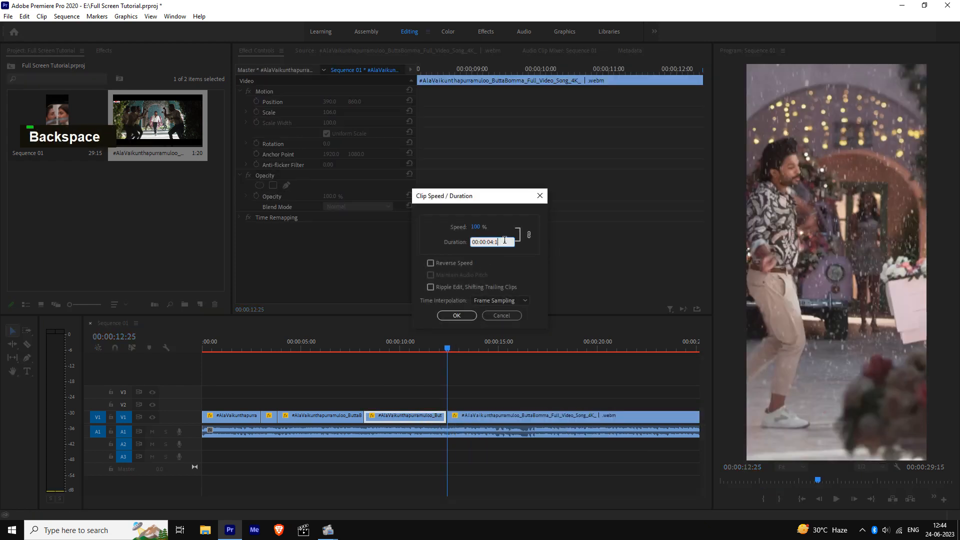
type("3")
key("Return")
Locate the next shot change in the last V1 clip and cut the clip there, just after 00:00:14:30.
left_click(468, 417)
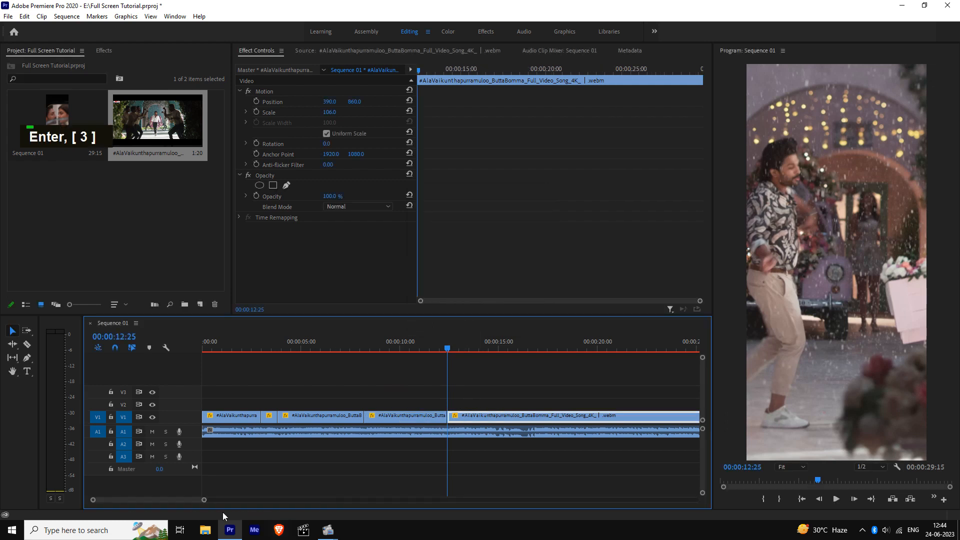
left_click_drag(203, 500, 214, 498)
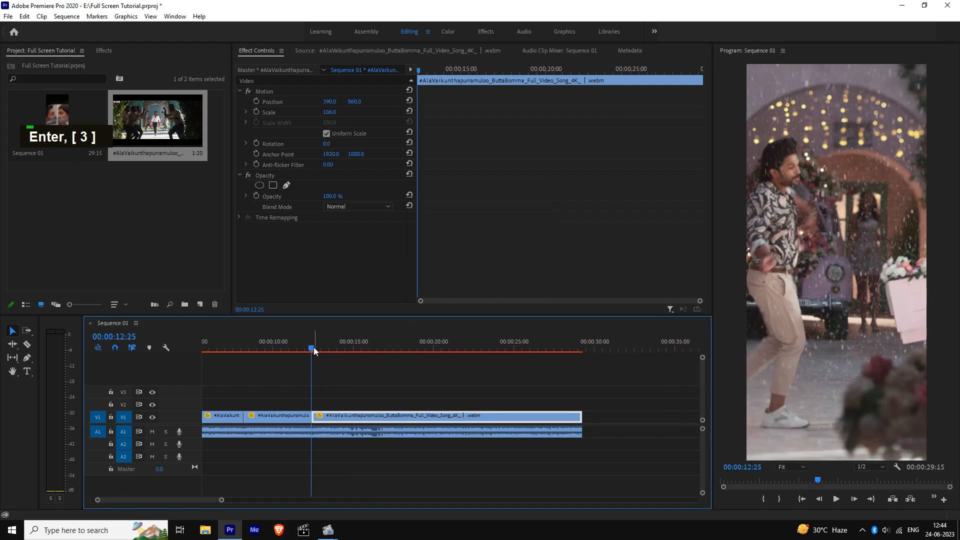
left_click_drag(314, 349, 345, 359)
key("Right")
key("Right")
key("Right")
key("Right")
key("Right")
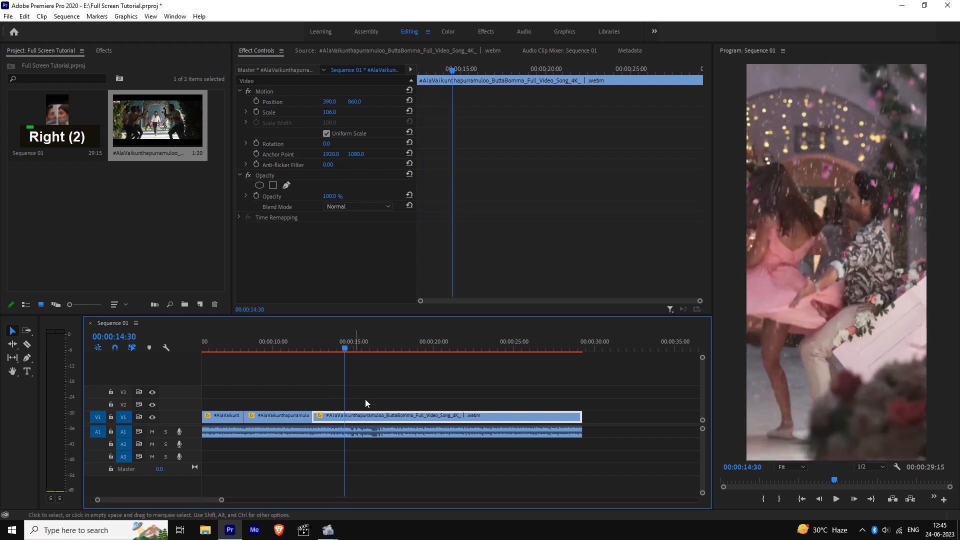
key("Left")
key("Right")
key("ctrl+k")
Cut the remaining V1 clip at 00:00:14:35 and remove the tiny piece between the two cuts.
key("Right")
key("Right")
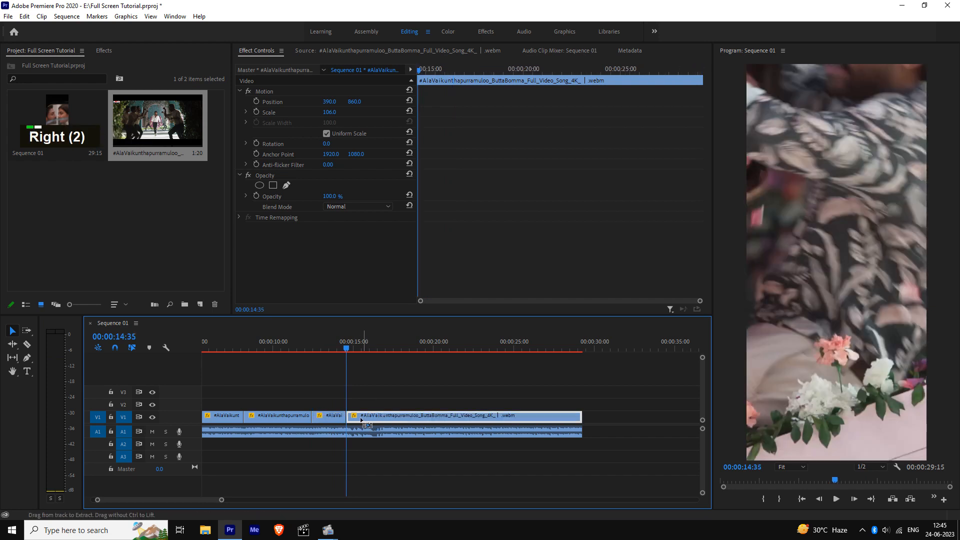
key("ctrl+k")
Fill the gap before 00:00:14:35 by setting the duration of the preceding V1 clip to 00:00:02:10 in Clip Speed / Duration.
left_click(334, 420)
key("ctrl+r")
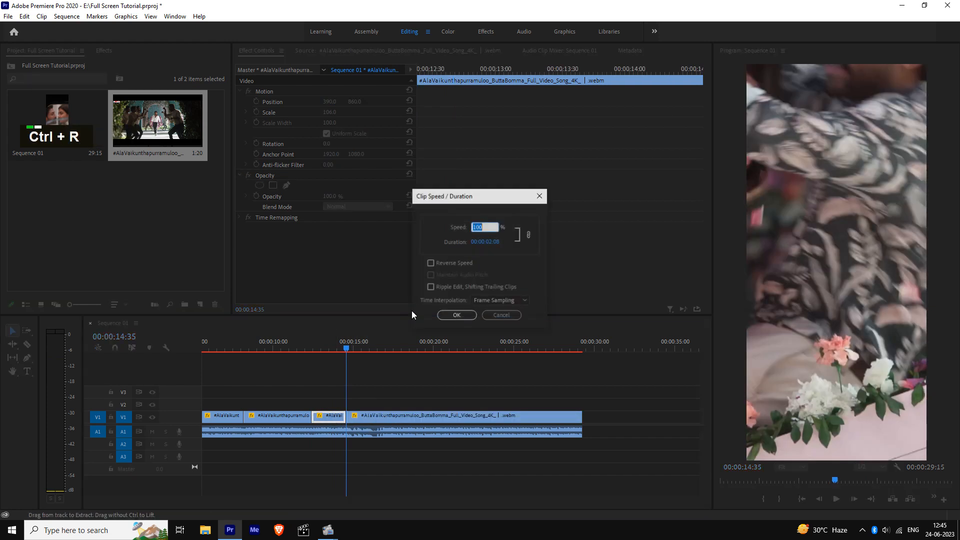
double_click(501, 242)
key("BackSpace")
key("BackSpace")
type("0")
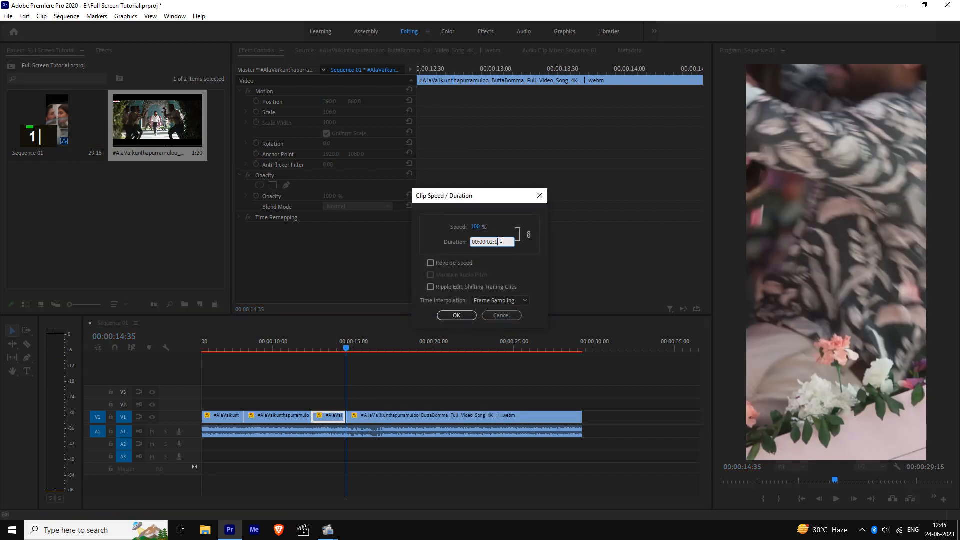
key("Return")
Locate the next shot change in the last V1 clip and cut the clip there, at 00:00:16:20.
left_click(352, 348)
left_click_drag(352, 349, 374, 359)
left_click(388, 414)
key("Right")
key("Left")
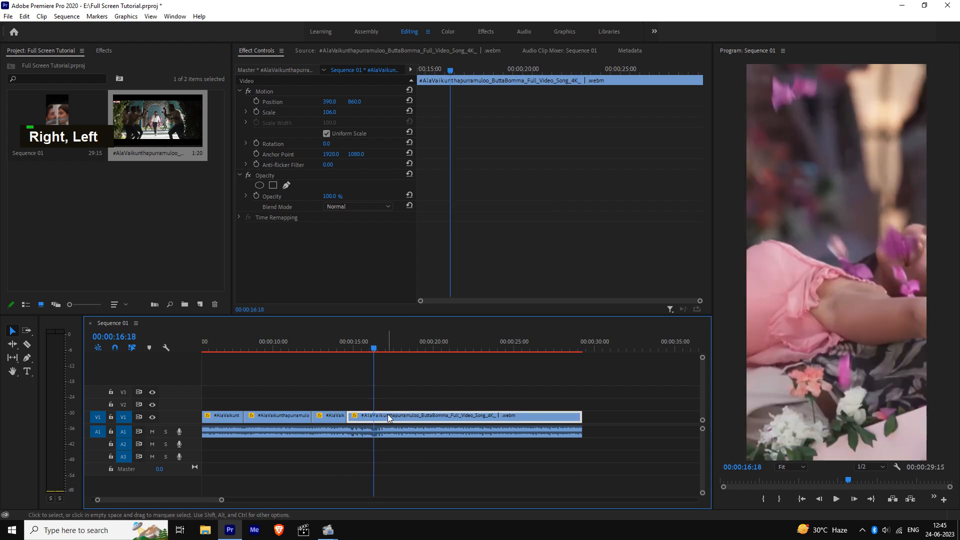
key("Right")
key("Right")
key("Right")
key("Left")
key("ctrl+k")
Cut the remaining V1 clip at 00:00:16:22 and delete the two-frame piece between the cuts.
key("Right")
key("Right")
left_click(388, 415)
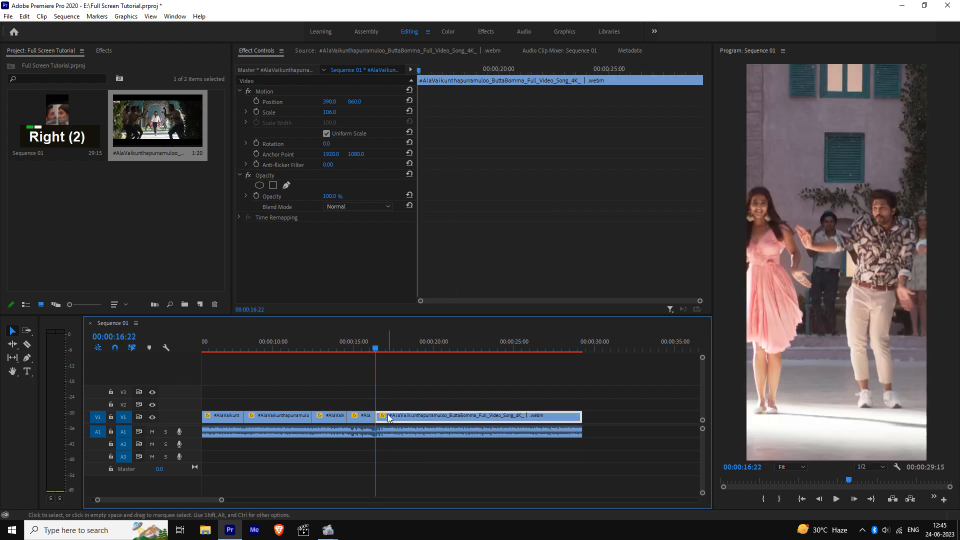
key("ctrl+k")
key("Delete")
Set the duration of the V1 clip starting at 00:00:14:35 to 00:00:01:47 to close the gap after it.
left_click(368, 419)
key("ctrl+r")
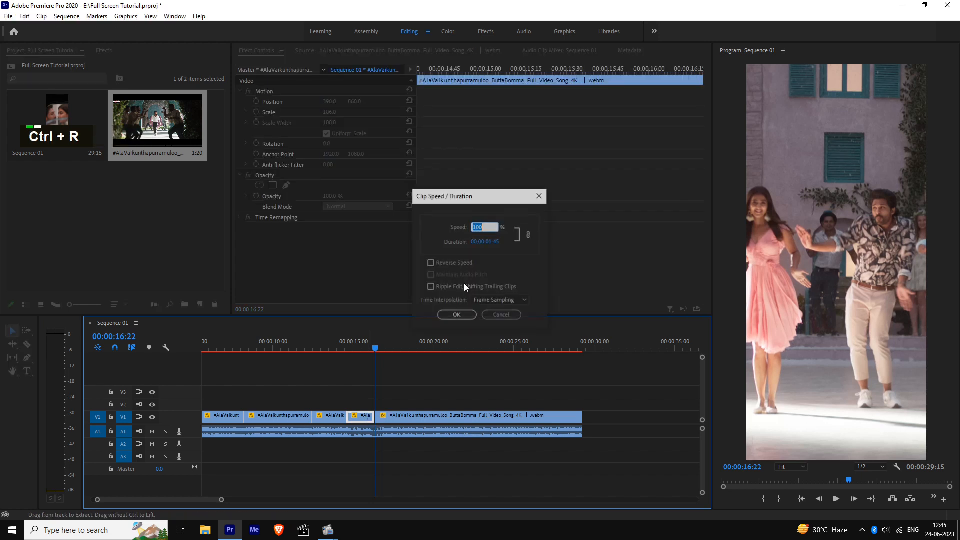
double_click(499, 242)
key("BackSpace")
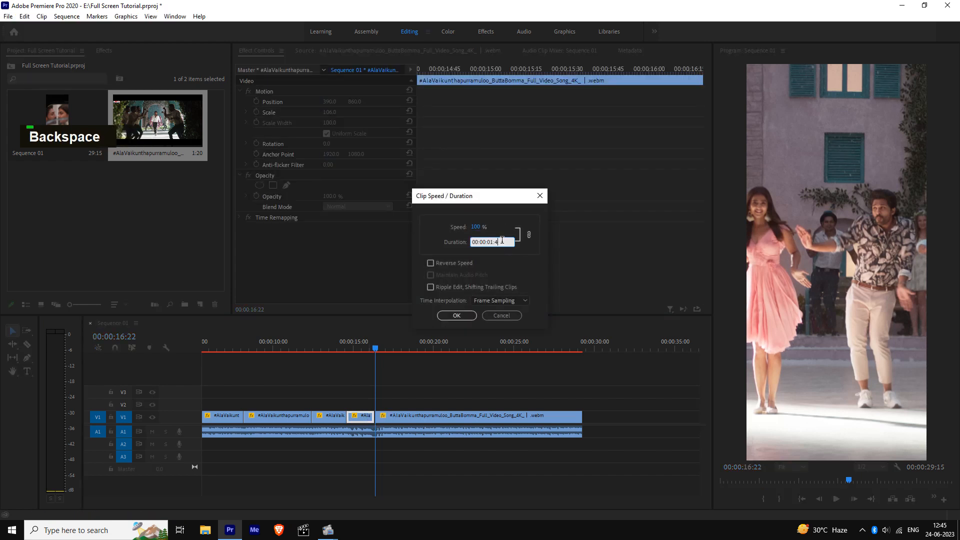
type("7")
key("Return")
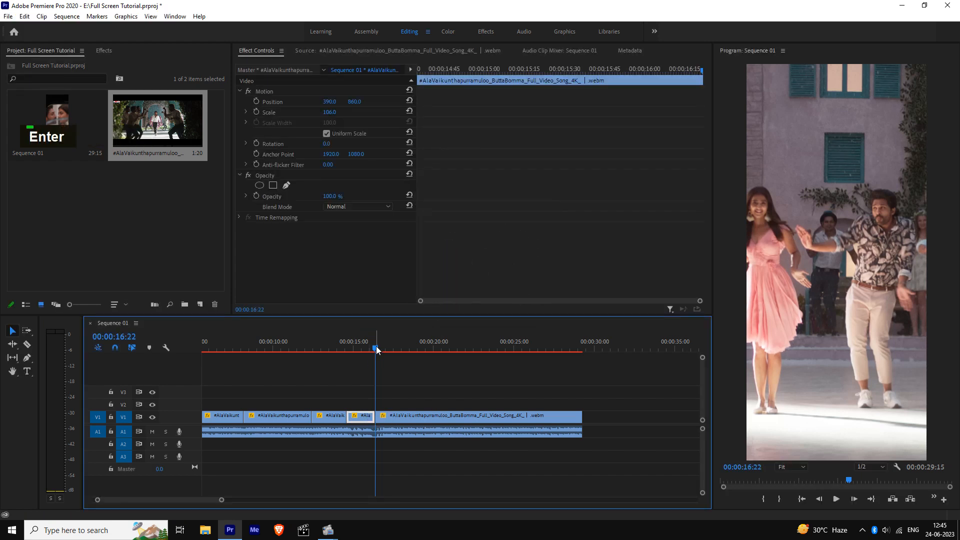
left_click_drag(376, 349, 392, 349)
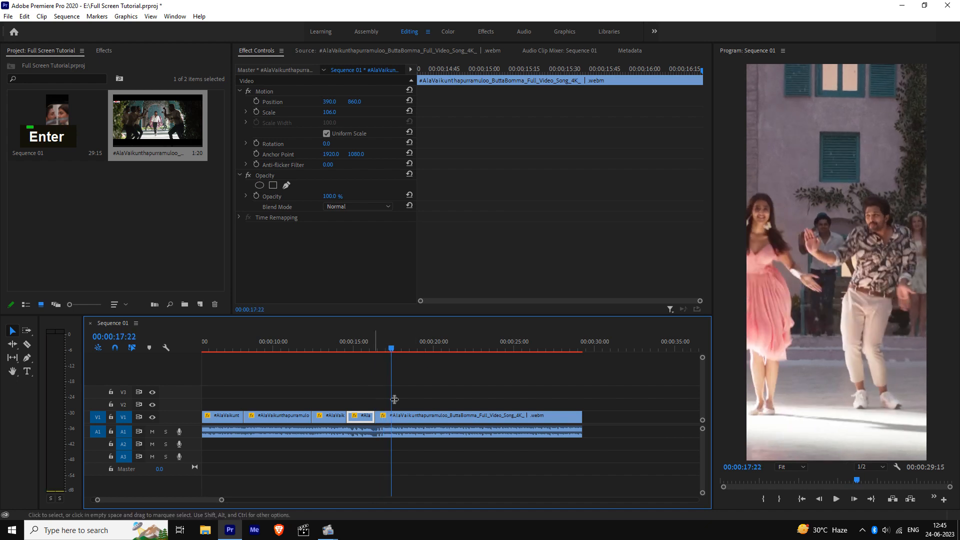
right_click(394, 420)
left_click(402, 415)
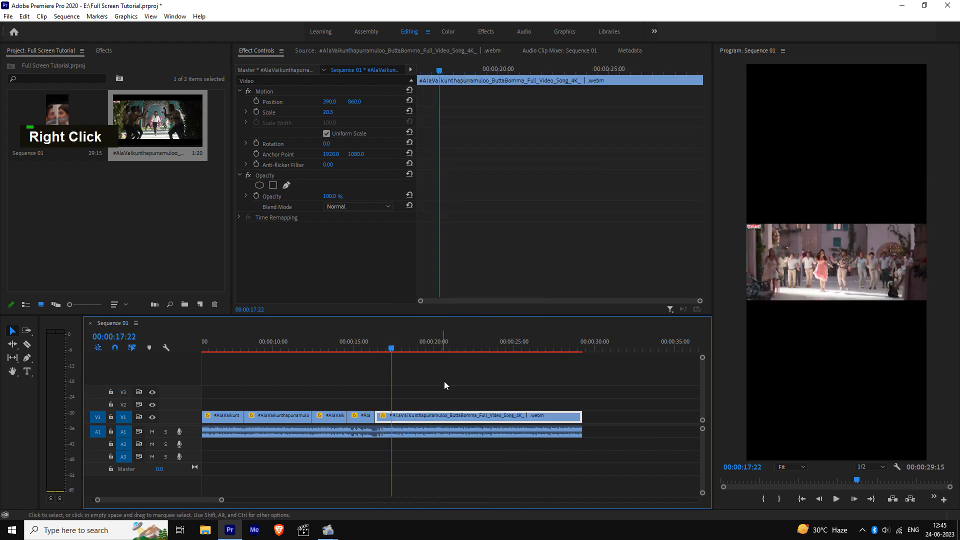
key("ctrl+z")
right_click(420, 416)
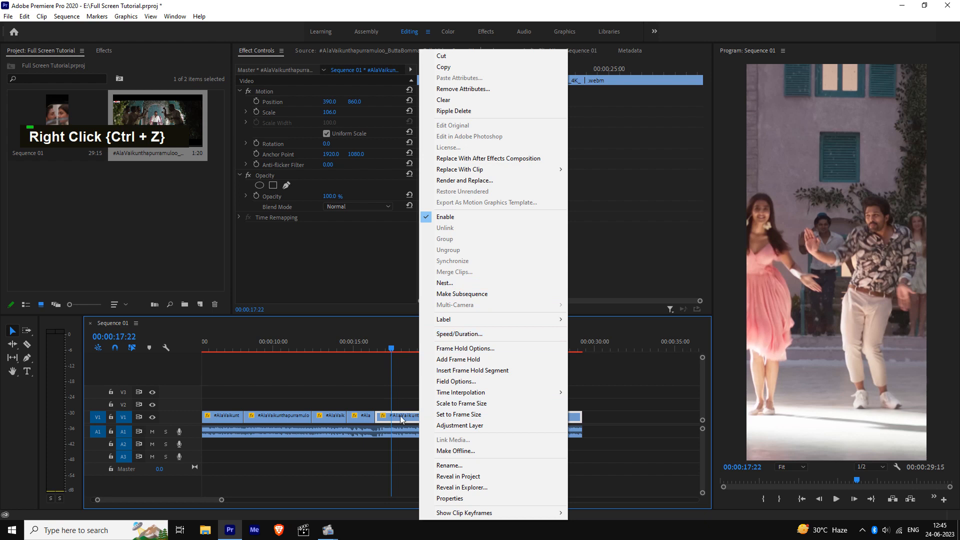
left_click(400, 416)
Step through the last V1 clip frame by frame from about 00:00:18:10 to find the exact frame of the next shot change.
left_click_drag(391, 350, 403, 352)
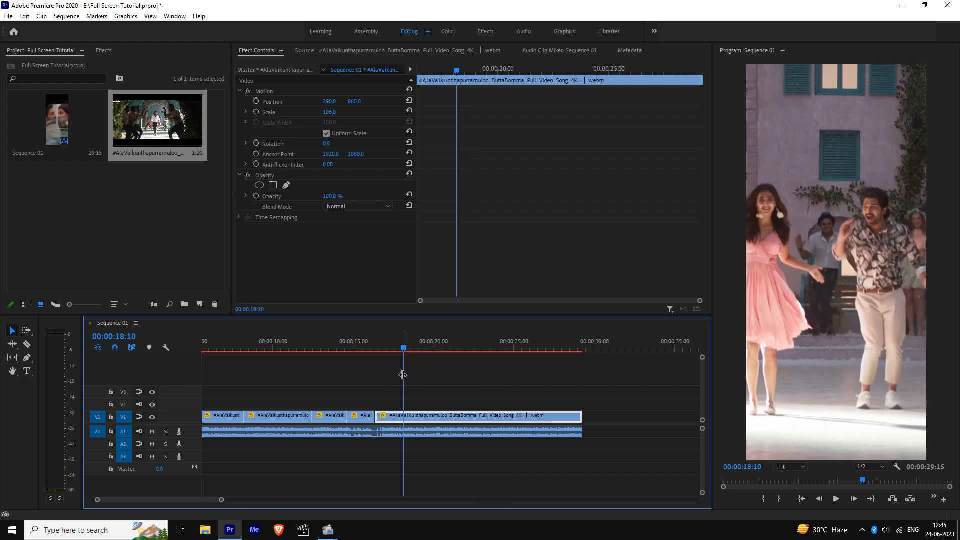
key("Right")
key("Right")
key("Right")
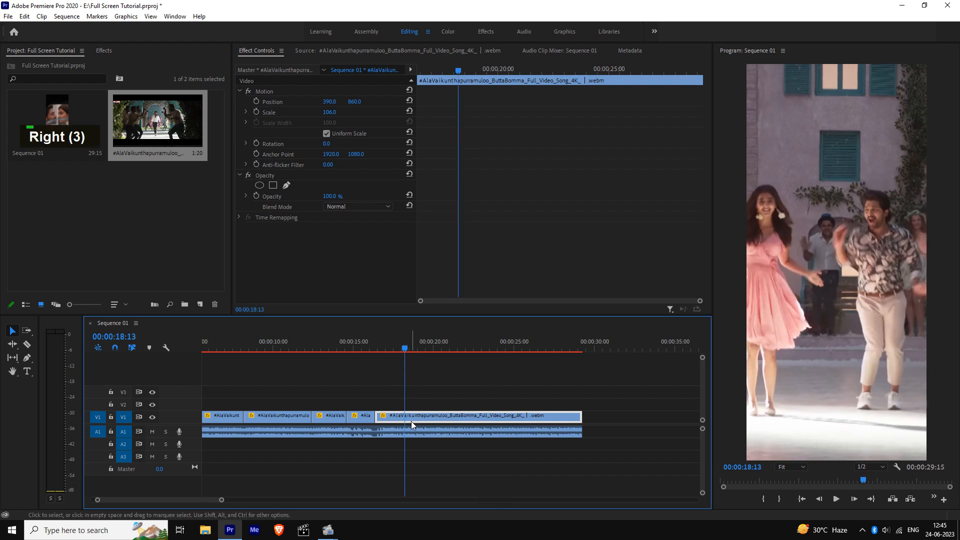
key("Left")
key("Left")
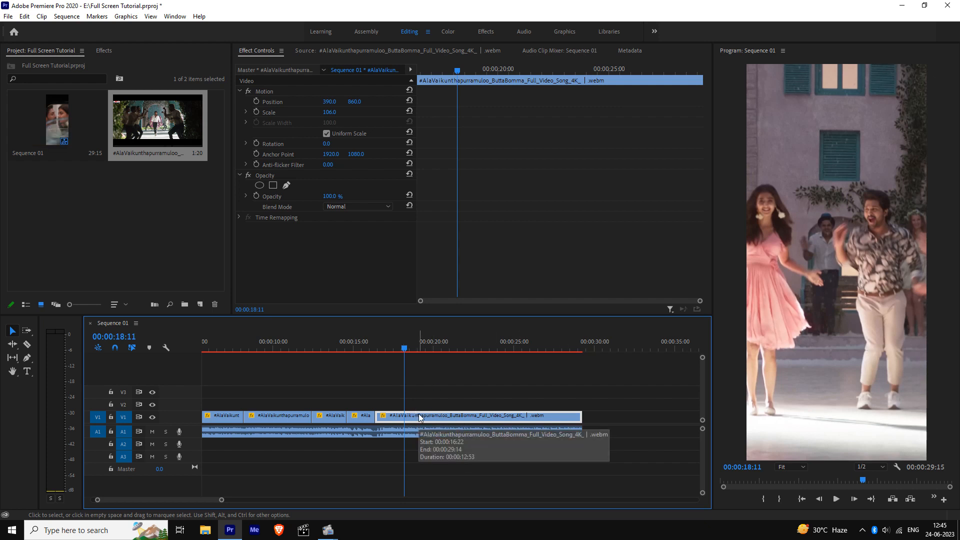
left_click(867, 467)
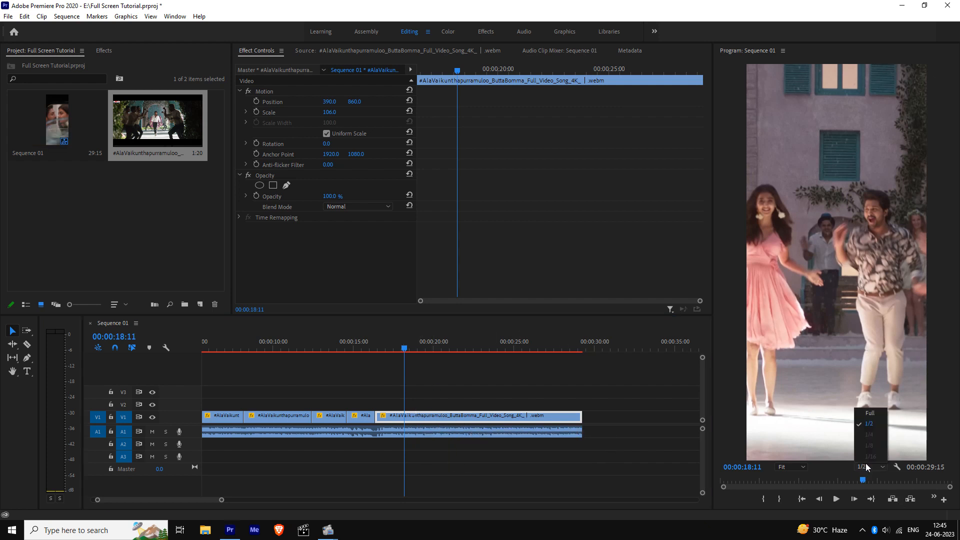
left_click(513, 418)
key("Right")
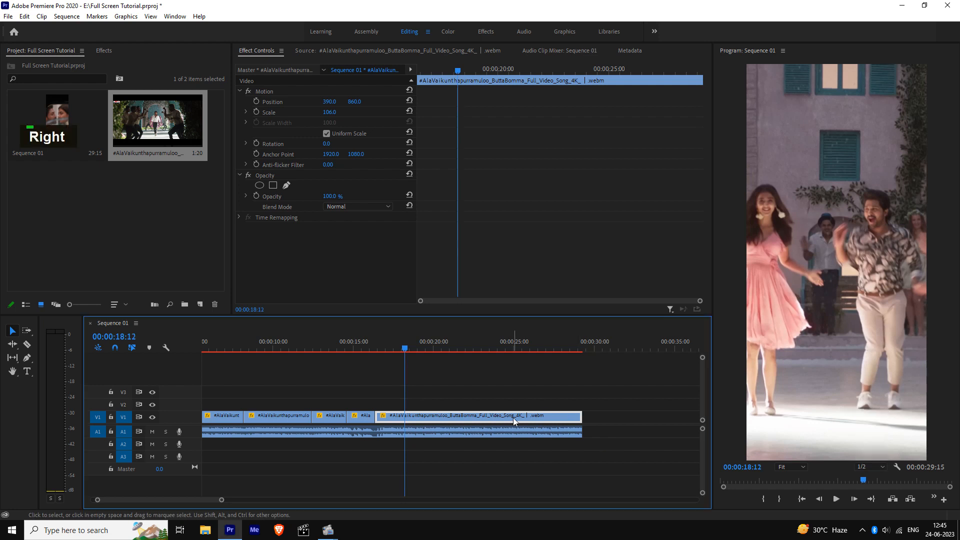
left_click(488, 455)
key("Right")
key("Right")
key("Right")
key("Right")
key("Right")
key("Left")
key("Left")
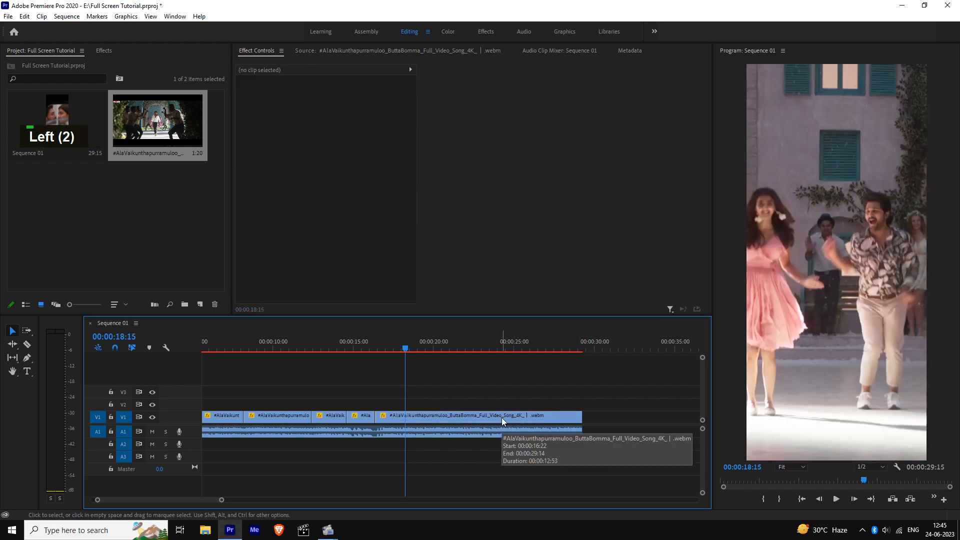
Cut the last V1 clip at 00:00:18:15 and 00:00:18:17 and delete the two-frame piece between the cuts.
key("ctrl+k")
key("ctrl+z")
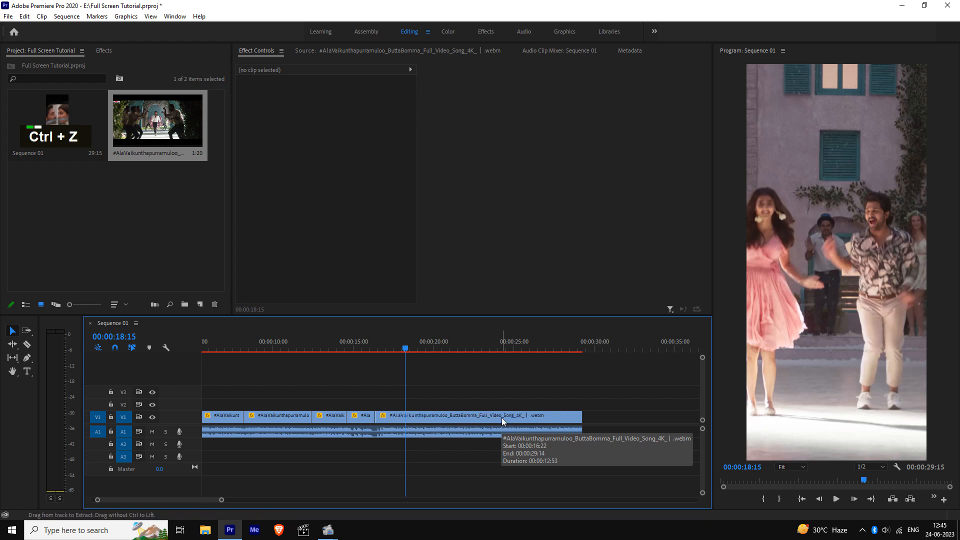
key("ctrl+k")
key("Right")
key("Right")
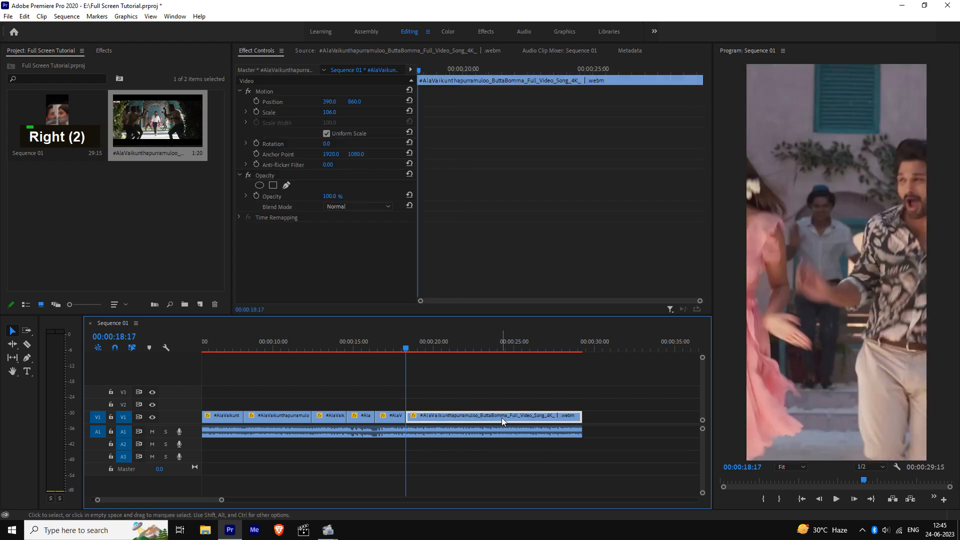
key("ctrl+k")
key("Delete")
Set the duration of the V1 clip starting at 00:00:16:22 to 00:00:01:55 to close the gap after it.
left_click(392, 421)
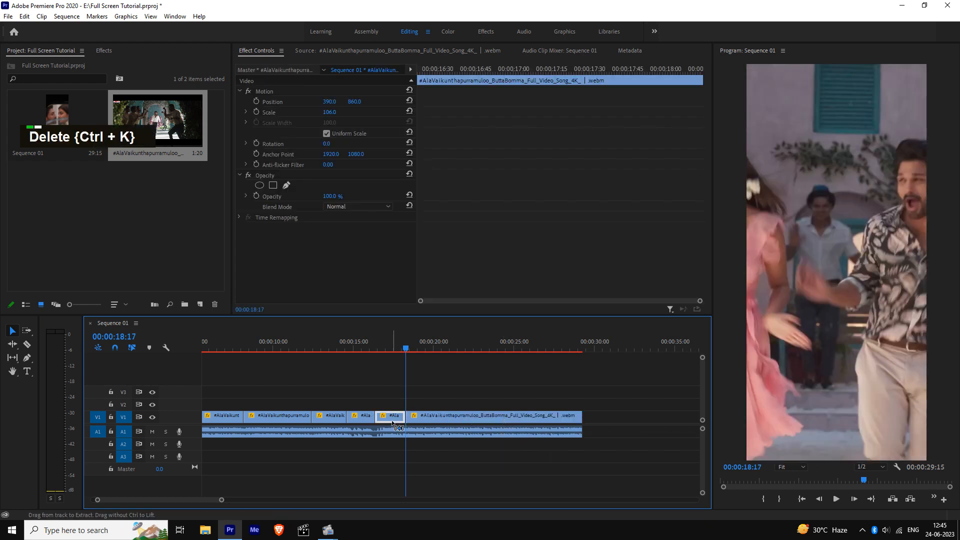
key("ctrl+r")
left_click(498, 242)
key("BackSpace")
type("55")
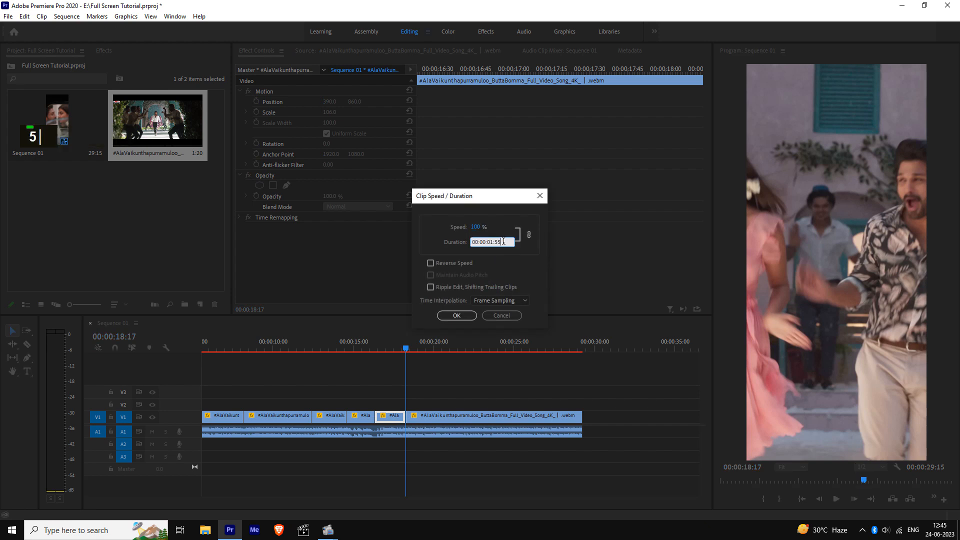
key("Return")
Locate the next shot change in the last V1 clip and cut the clip there, at 00:00:20:23.
left_click_drag(406, 350, 439, 363)
key("Right")
left_click(453, 416)
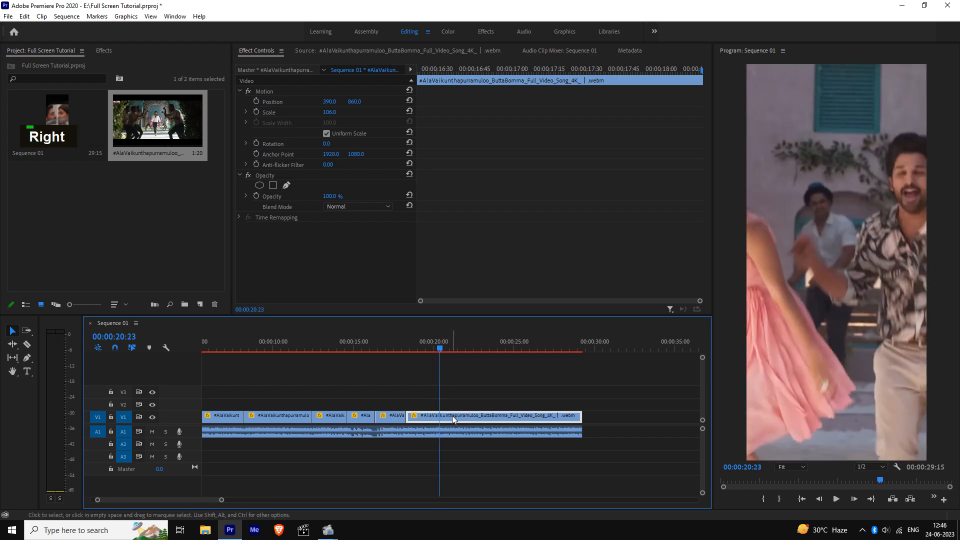
key("Right")
key("Right")
key("Left")
key("Left")
key("ctrl+k")
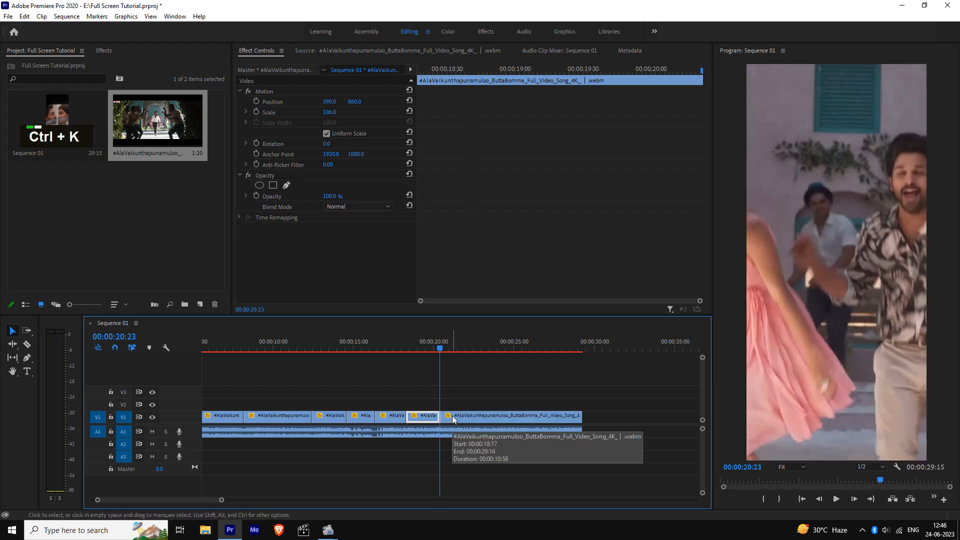
Cut the remaining V1 clip at 00:00:20:25 and delete the two-frame piece between the cuts.
key("Right")
key("Right")
left_click(452, 415)
key("ctrl+k")
key("Delete")
Set the duration of the V1 clip starting at 00:00:18:17 to 00:00:02:08 to close the gap after it.
left_click(428, 420)
key("ctrl+r")
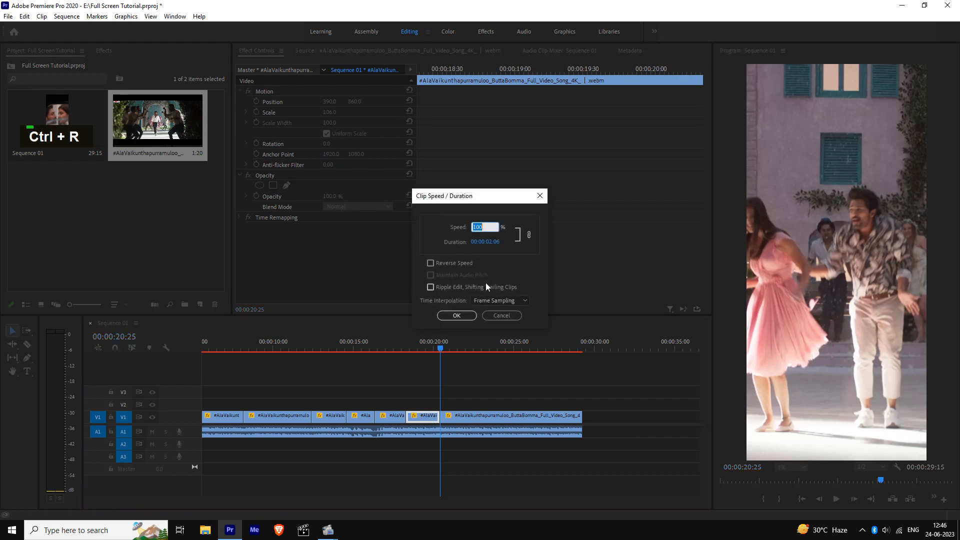
left_click(496, 242)
key("BackSpace")
type("8")
key("Return")
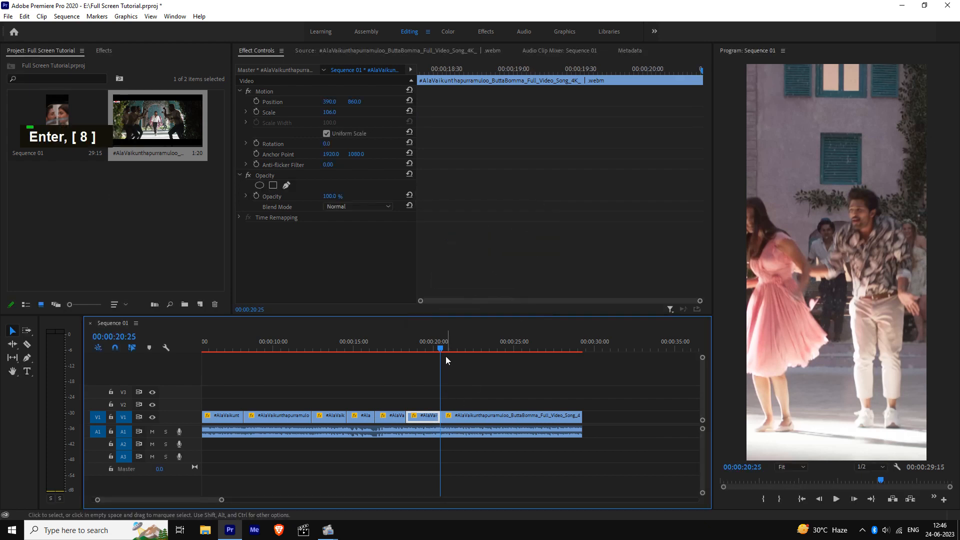
Locate the next shot change in the last V1 clip and cut the clip there, at 00:00:22:33.
left_click_drag(445, 349, 477, 361)
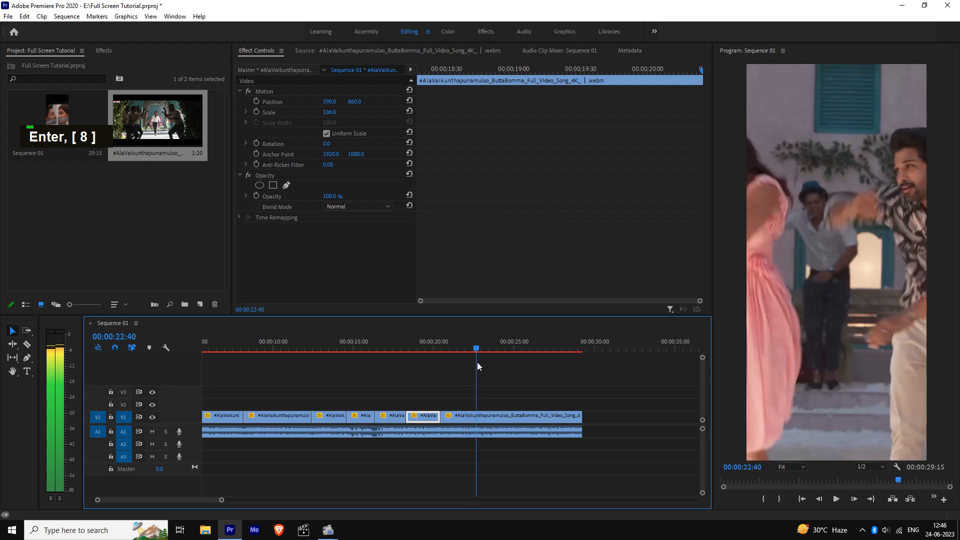
key("Left")
key("Left")
key("Right")
key("Left")
key("Right")
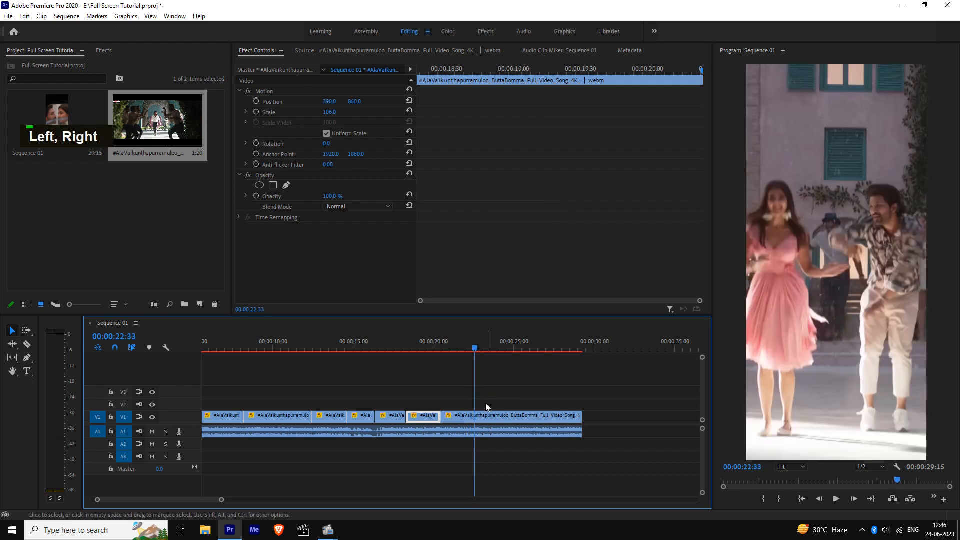
key("k")
left_click(485, 416)
key("8")
left_click(485, 418)
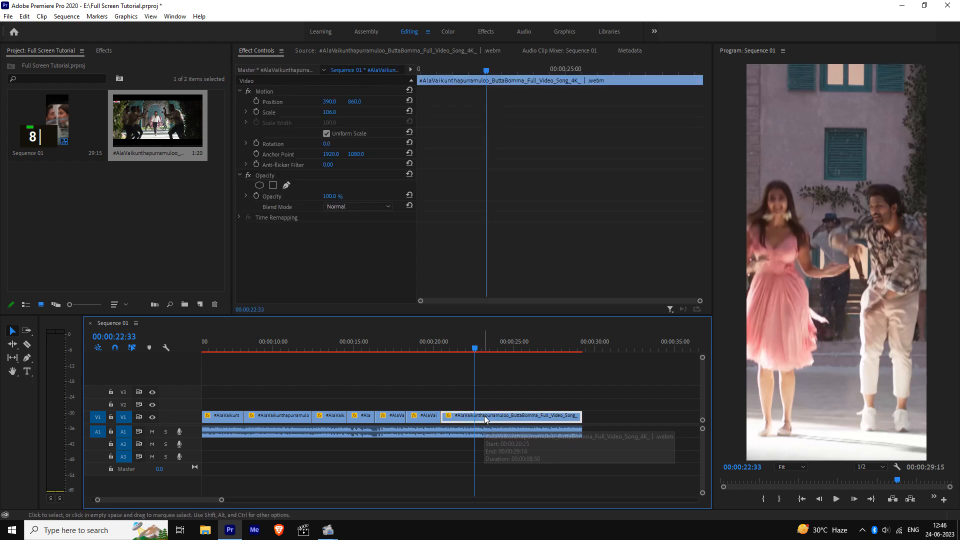
key("ctrl+k")
Cut the remaining V1 clip at 00:00:22:35 and delete the two-frame piece between the cuts.
key("Right")
key("Right")
left_click(485, 417)
key("ctrl+k")
key("Delete")
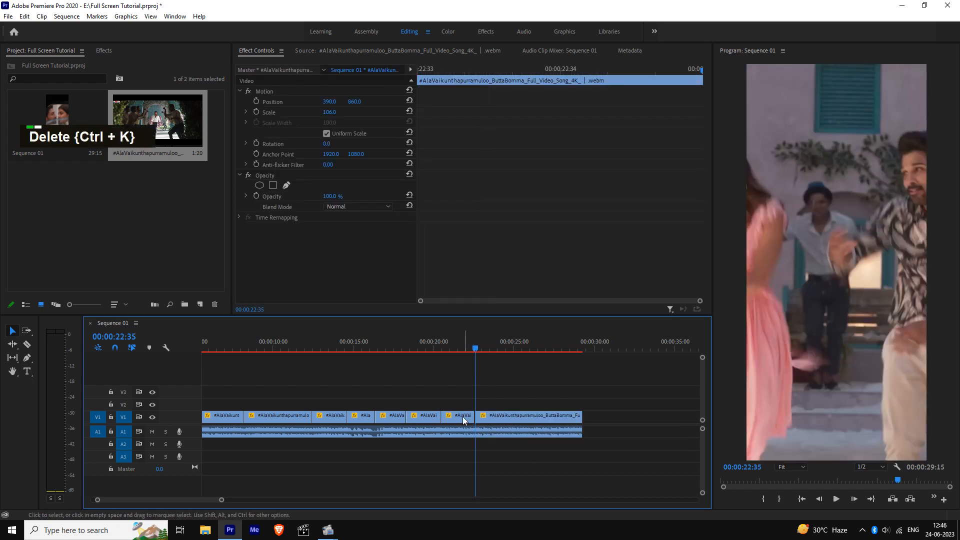
Set the duration of the V1 clip starting at 00:00:20:25 to 00:00:02:10 to close the gap after it.
left_click(463, 418)
key("ctrl+r")
double_click(503, 243)
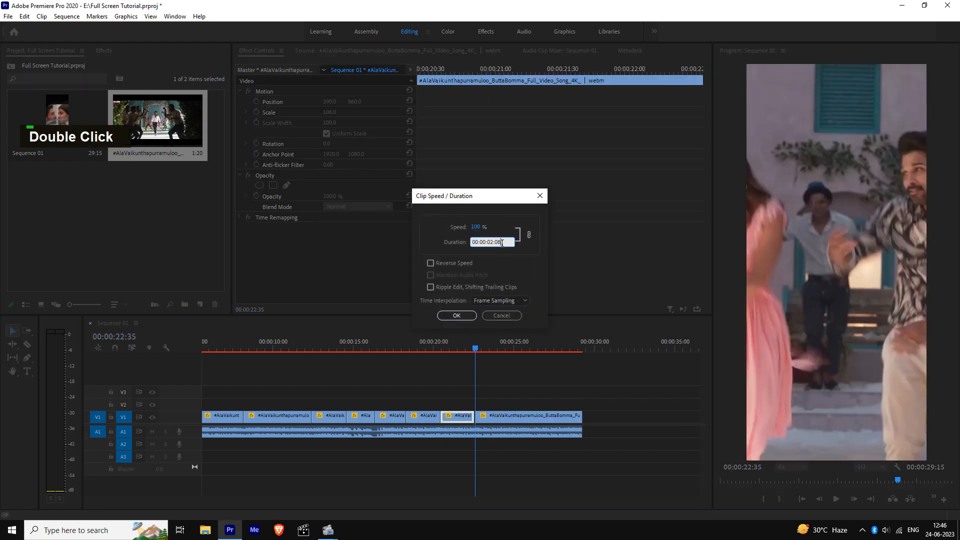
key("BackSpace")
key("BackSpace")
type("10")
key("Return")
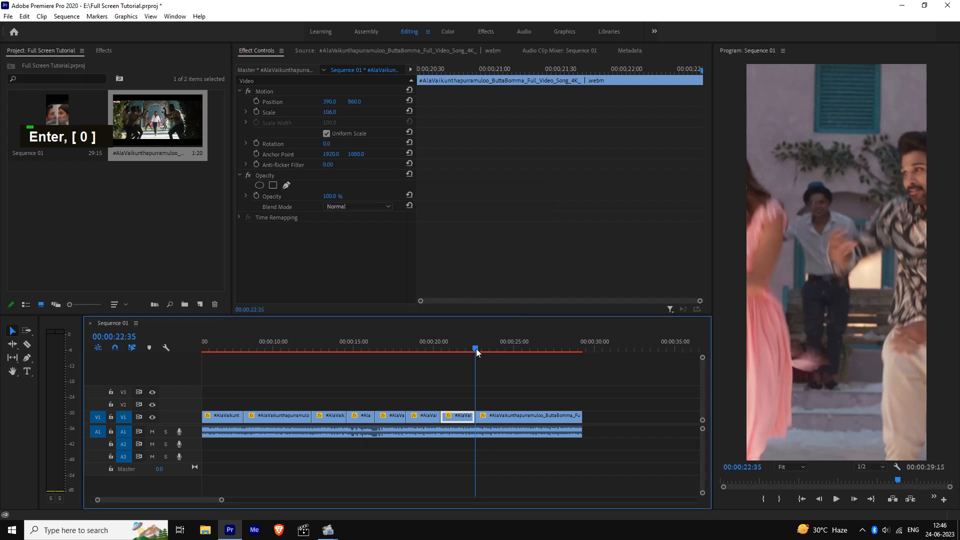
Locate the next shot change in the last V1 clip and cut the clip there, at 00:00:24:43.
left_click_drag(476, 349, 510, 360)
left_click(514, 415)
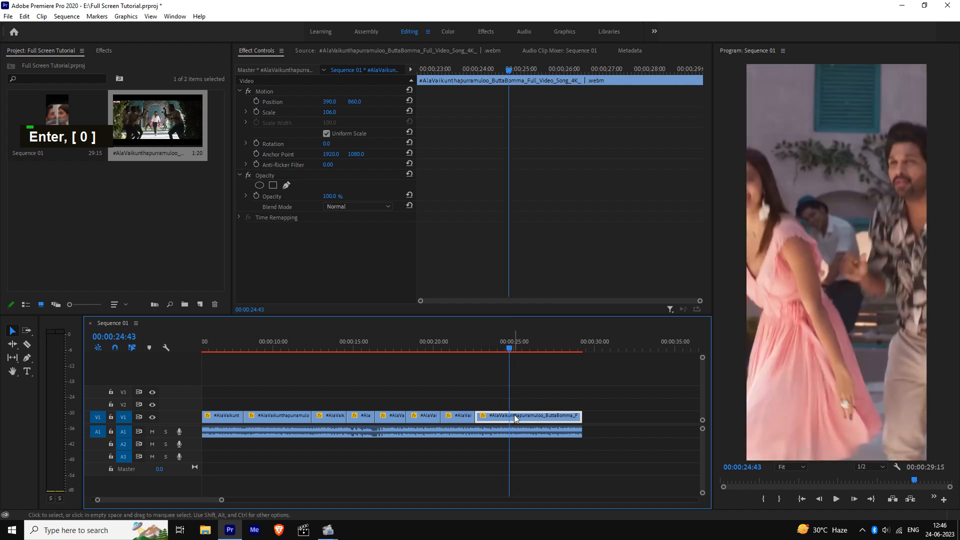
key("Left")
key("Right")
key("ctrl+k")
Cut the remaining V1 clip at 00:00:24:45 and delete the two-frame piece between the cuts.
key("Right")
key("Right")
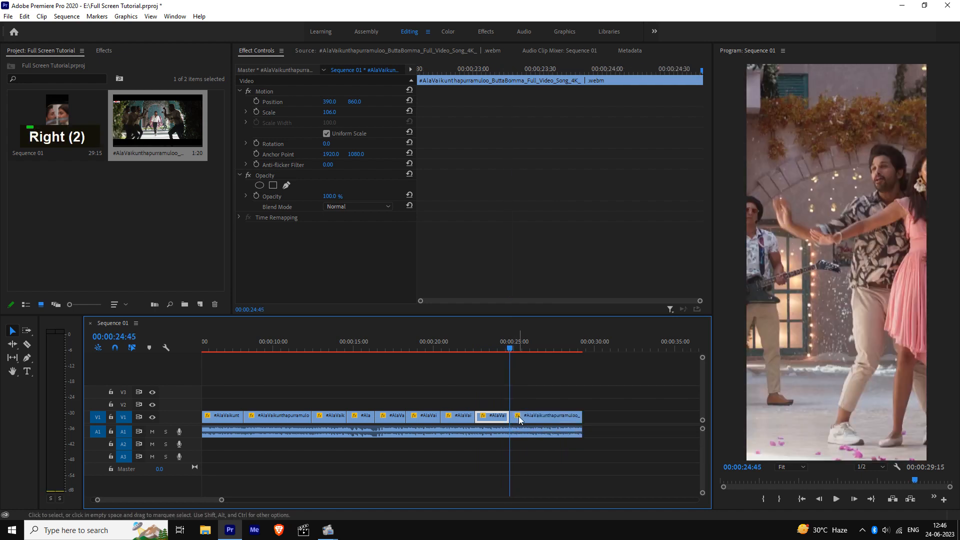
left_click(518, 416)
key("ctrl+k")
key("Delete")
Set the duration of the V1 clip starting at 00:00:22:35 to 00:00:02:10 to close the gap after it.
left_click(490, 416)
key("ctrl+r")
left_click(507, 241)
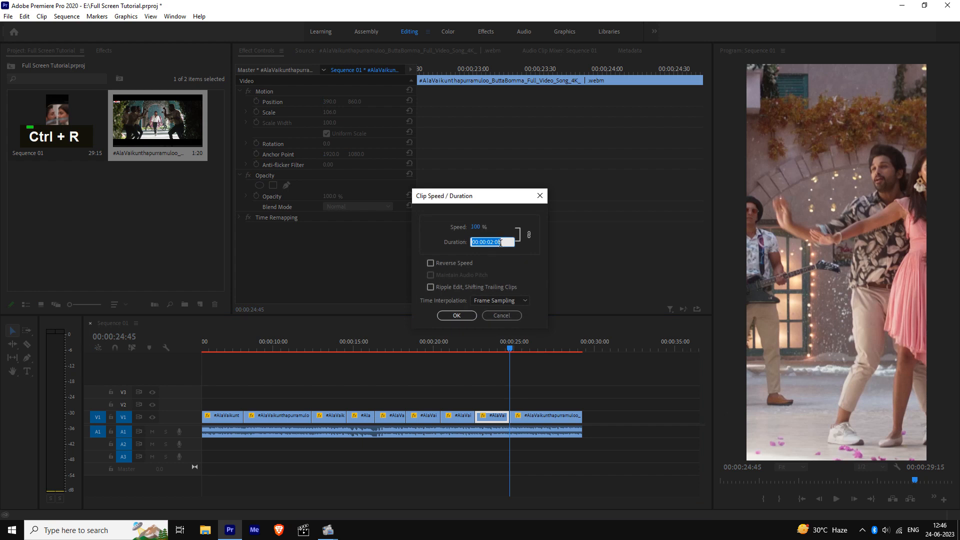
key("BackSpace")
key("BackSpace")
type("10")
key("Return")
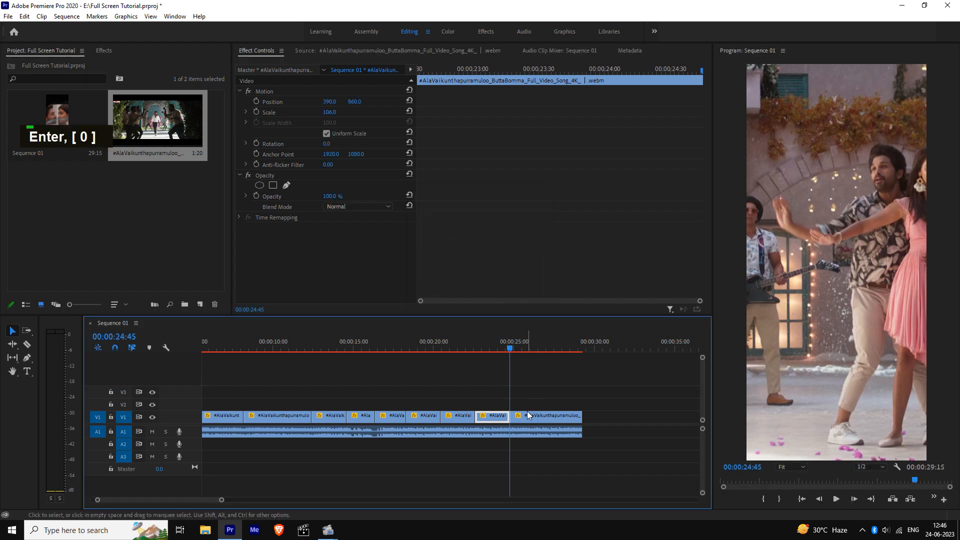
key("ctrl")
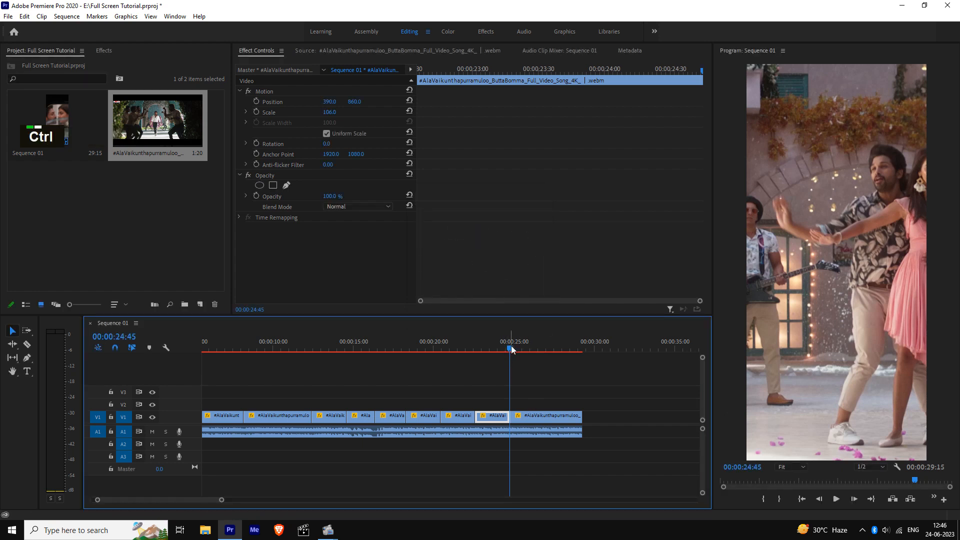
Re-enter the speed and duration of the V1 clip starting at 00:00:22:35 so it meets the clip at 00:00:24:45.
key("ctrl+r")
type("100")
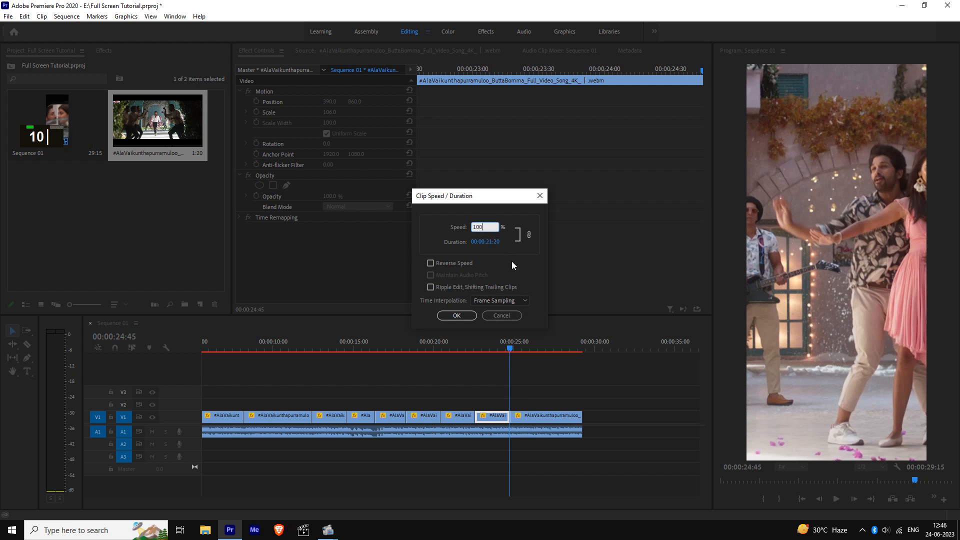
double_click(506, 242)
key("BackSpace")
key("BackSpace")
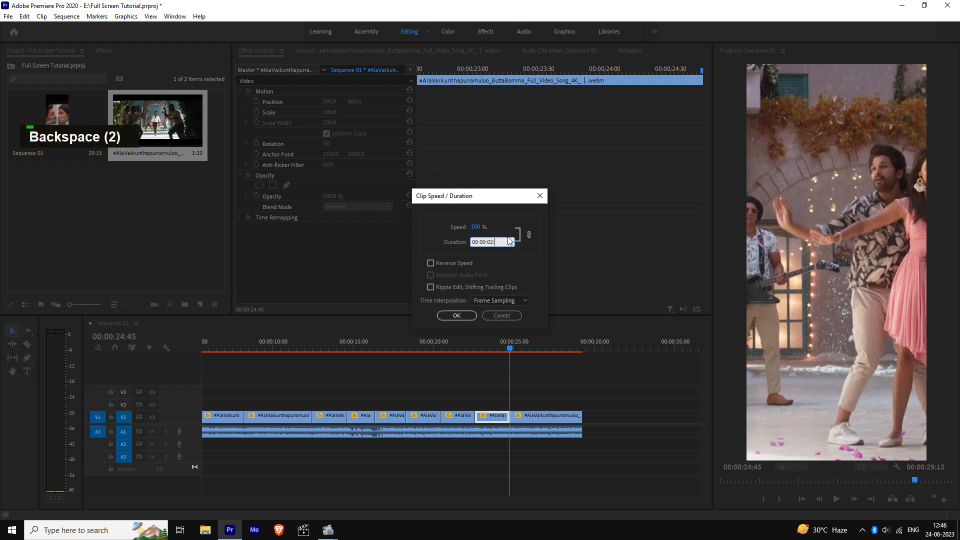
type("100")
key("Return")
Trim the ends of the last V1 clip and the A1 audio clip back to 00:00:28:53.
left_click_drag(511, 348, 560, 359)
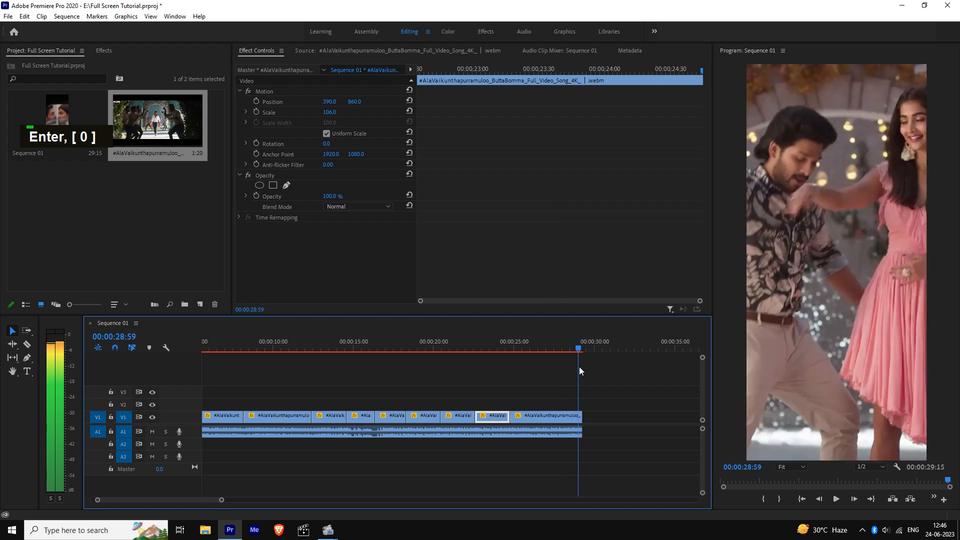
key("space")
left_click_drag(607, 443, 577, 412)
left_click(598, 406)
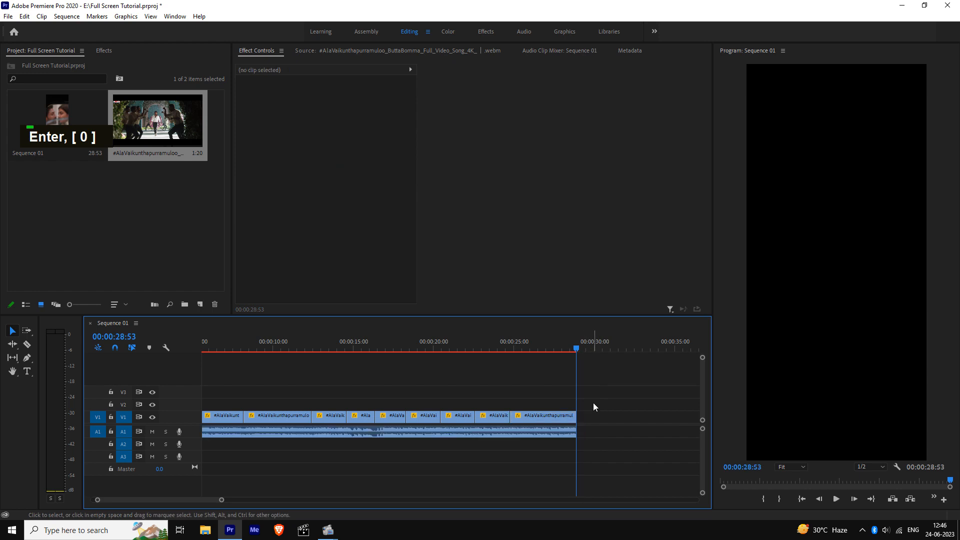
left_click_drag(222, 500, 160, 495)
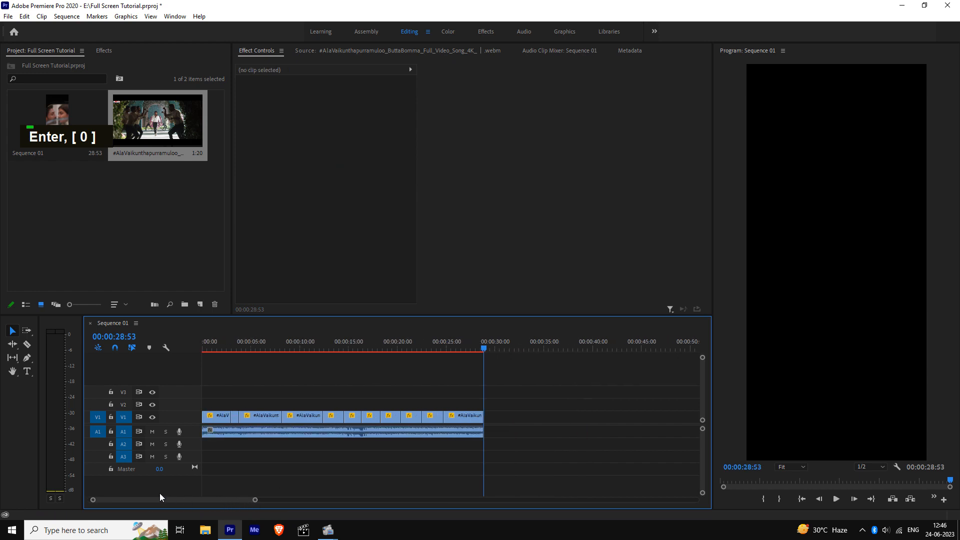
Reframe the second V1 clip by setting its horizontal position to 373 at its first frame, 00:00:03:00.
key("space")
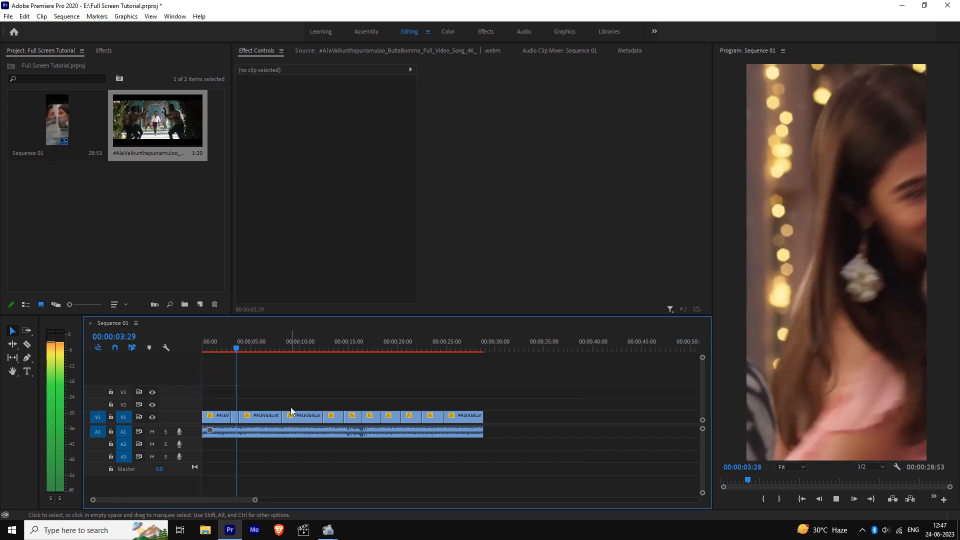
key("space")
left_click(234, 415)
key("Left")
key("Left")
key("Left")
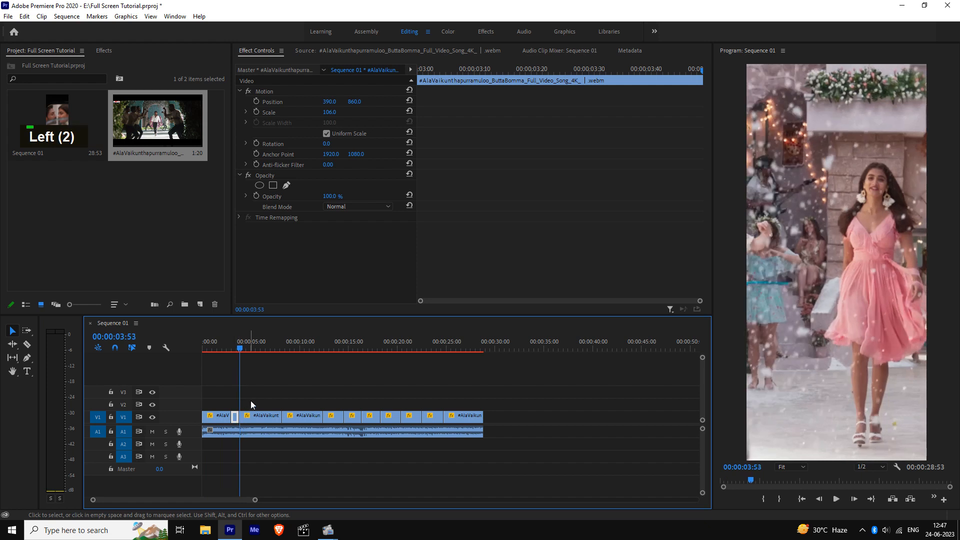
left_click(635, 69)
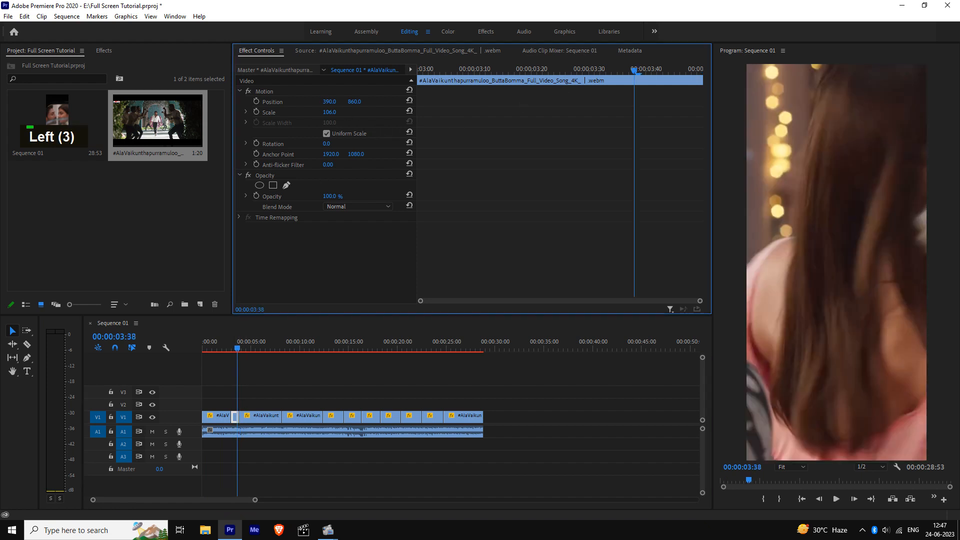
left_click_drag(329, 102, 159, 101)
left_click_drag(423, 69, 409, 66)
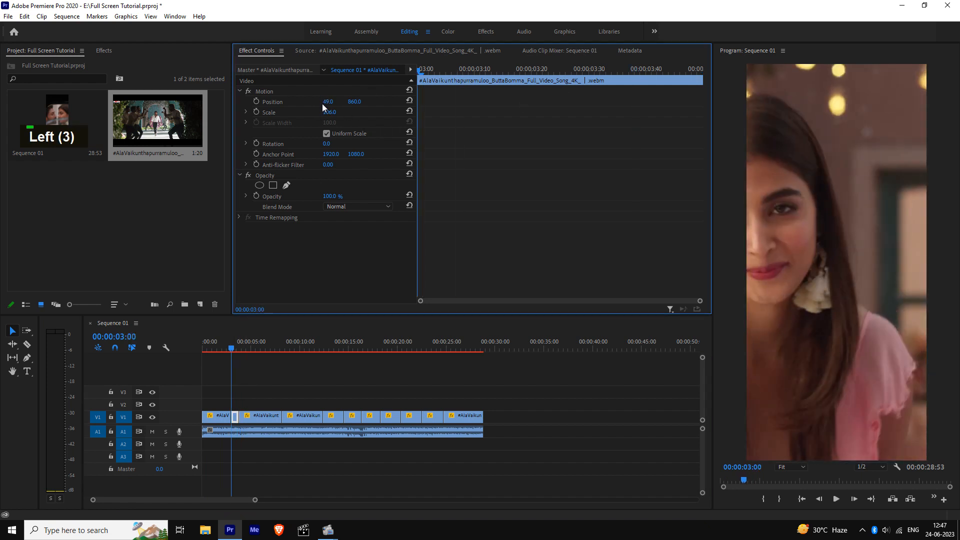
left_click_drag(323, 102, 494, 102)
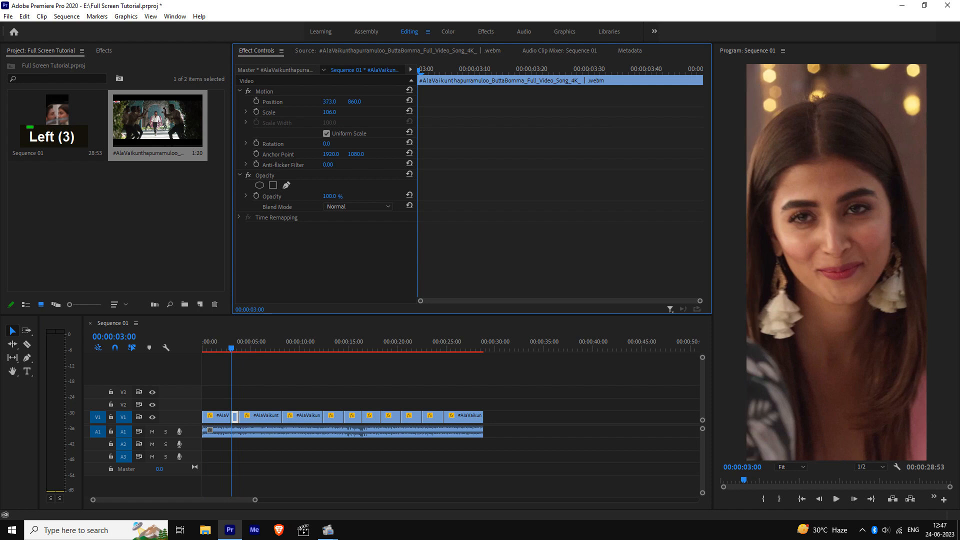
Keyframe the second V1 clip's Position from its first frame to a horizontal value of 96 at about 00:00:03:38.
left_click(257, 101)
left_click_drag(419, 70, 636, 80)
left_click_drag(330, 101, 136, 101)
left_click_drag(433, 73, 418, 75)
key("space")
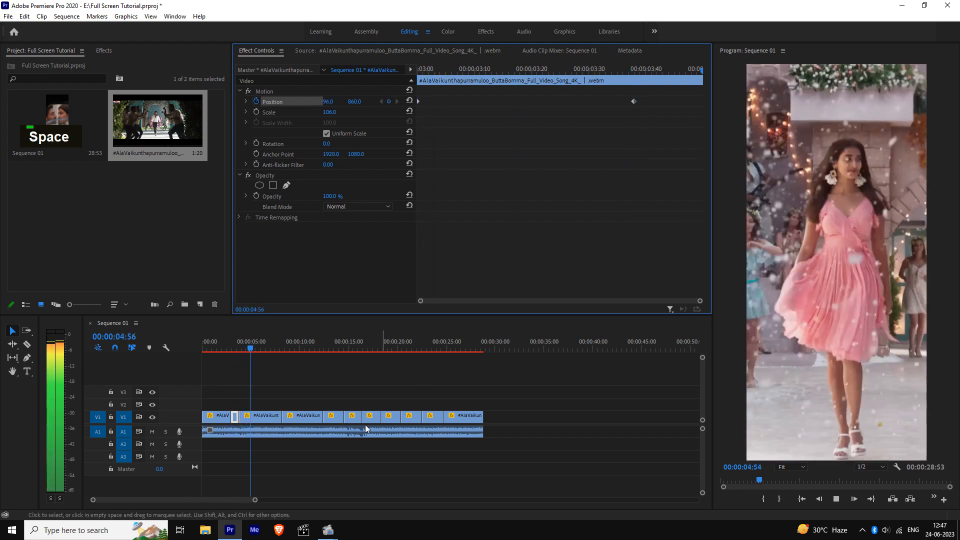
Keyframe the third V1 clip's Position with a more negative horizontal value at 00:00:03:50, reaching -311 at about 00:00:06:25.
left_click(263, 417)
key("space")
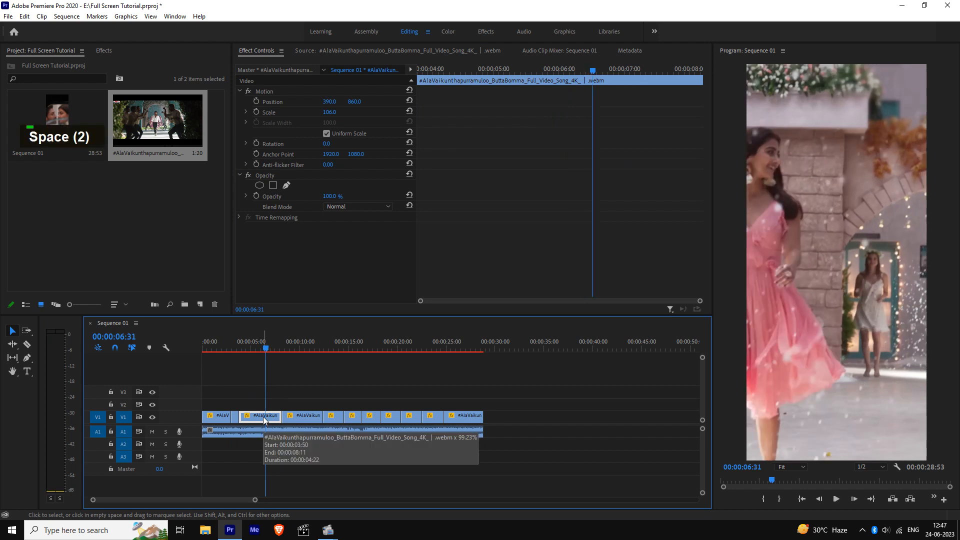
left_click_drag(331, 101, 4, 101)
left_click_drag(442, 71, 223, 89)
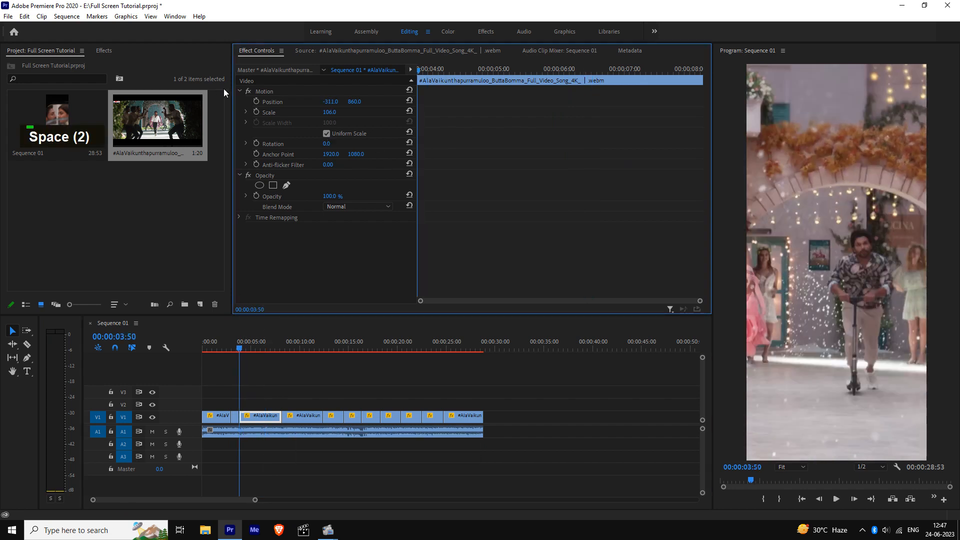
left_click_drag(419, 101, 434, 101)
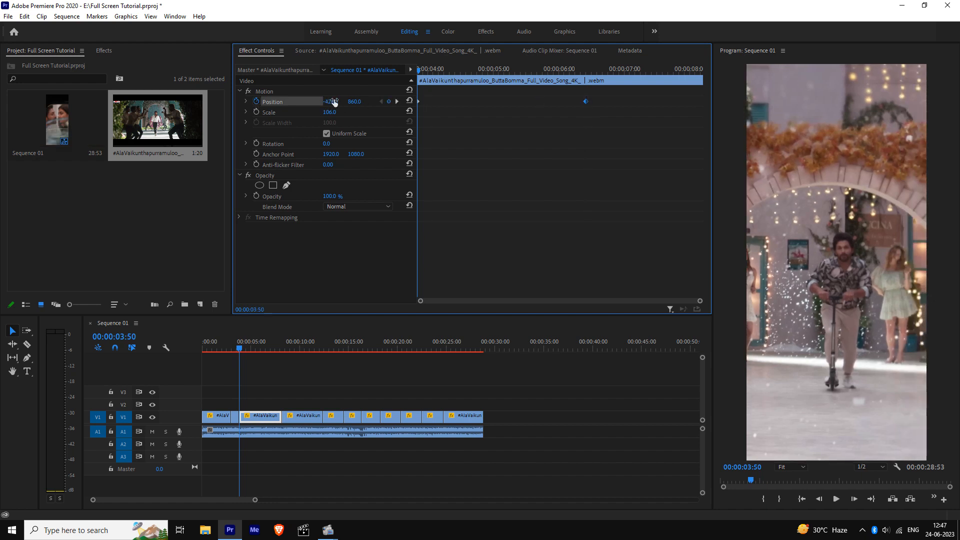
Play through the third V1 clip to check that the man on the scooter stays within the vertical frame.
key("space")
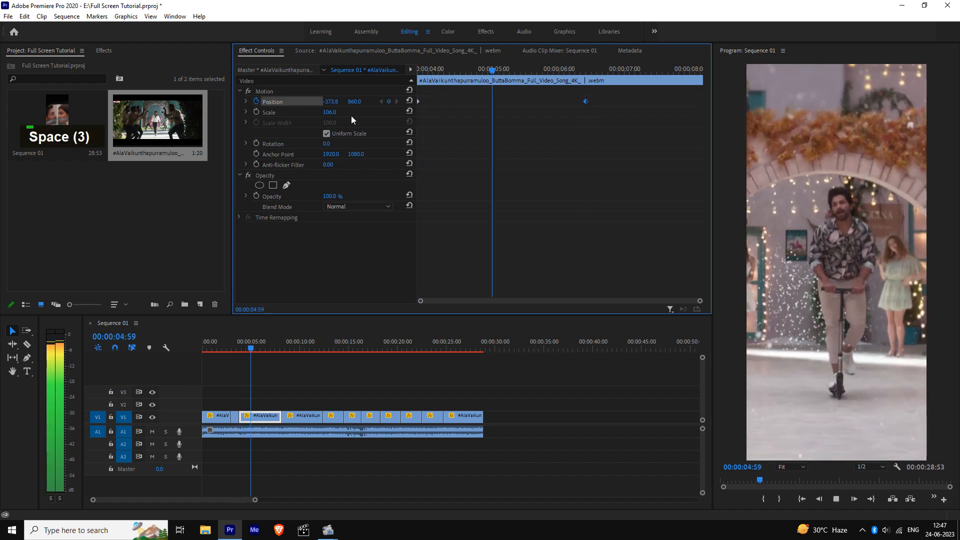
key("space")
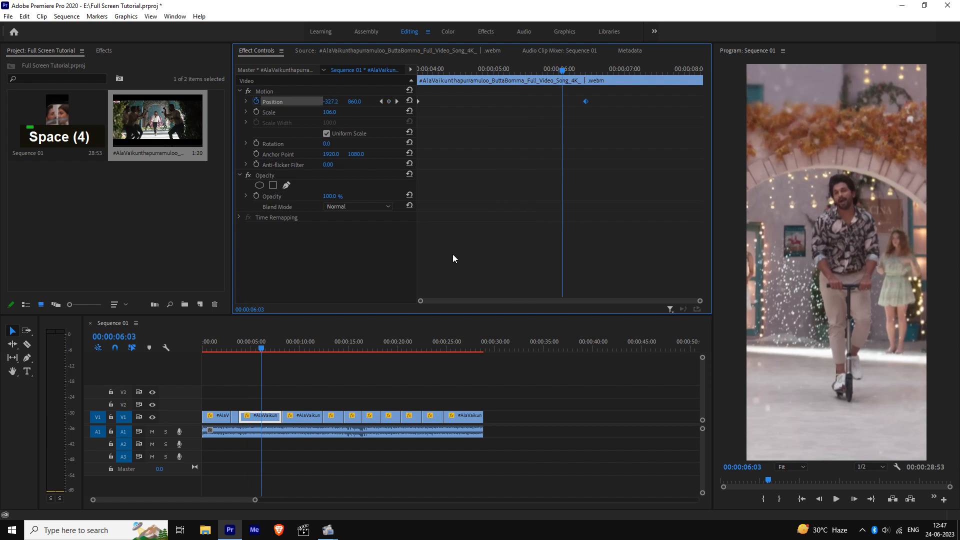
left_click(271, 422)
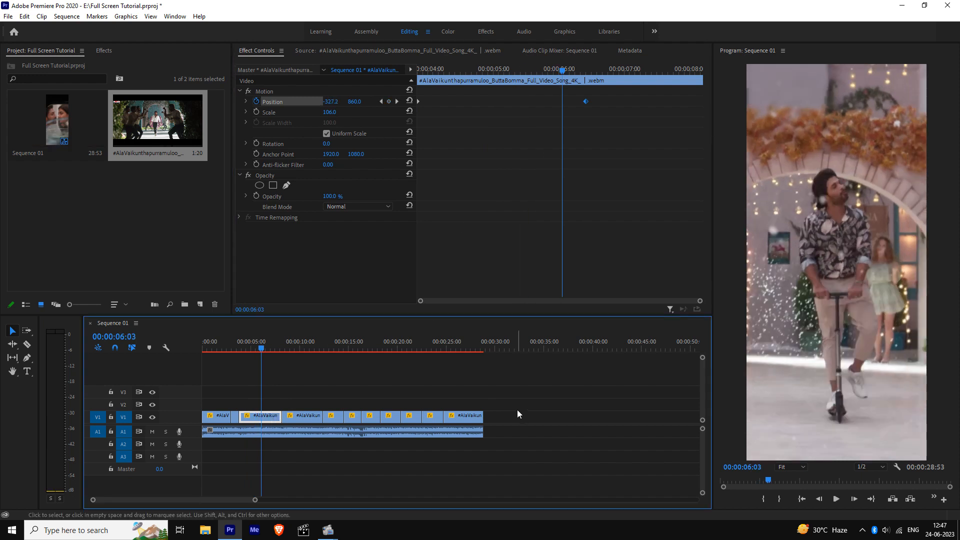
key("space")
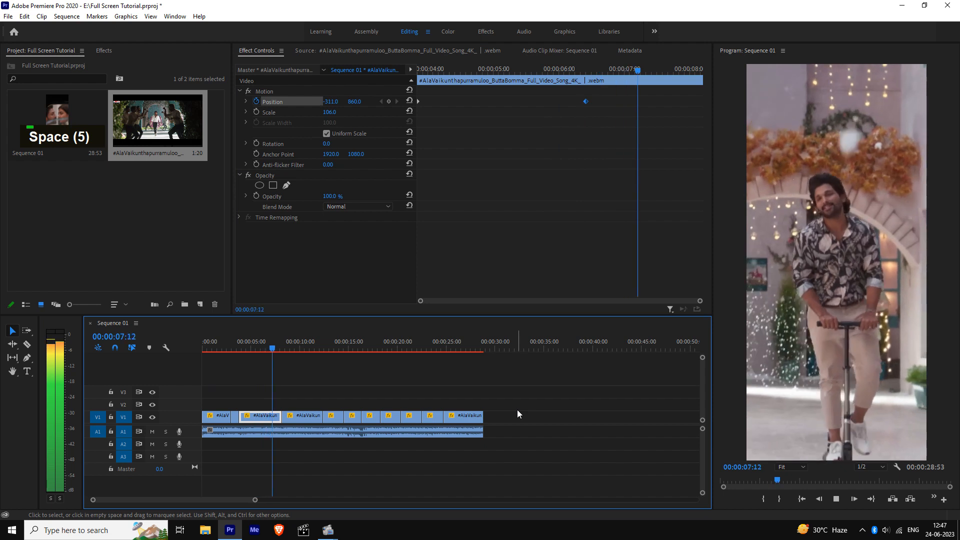
key("space")
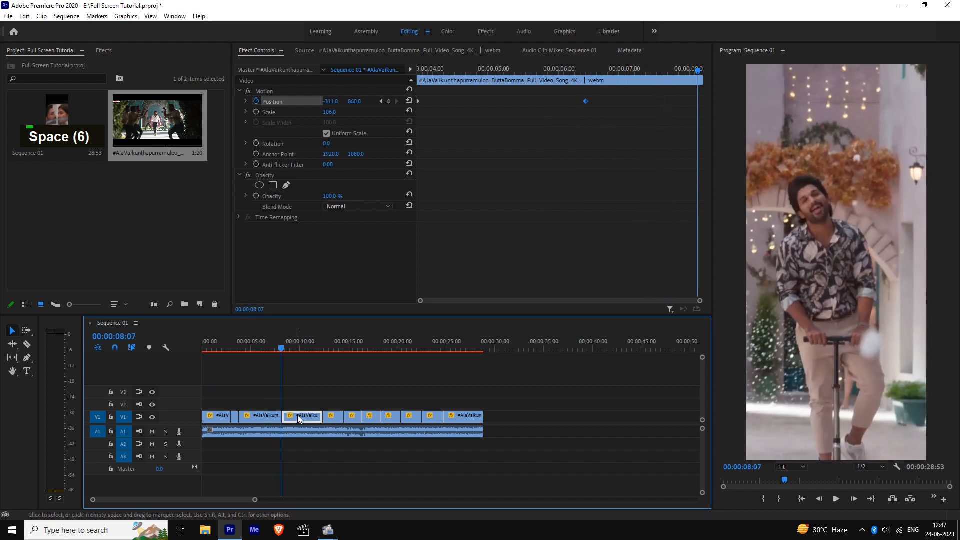
left_click(299, 419)
left_click(271, 416)
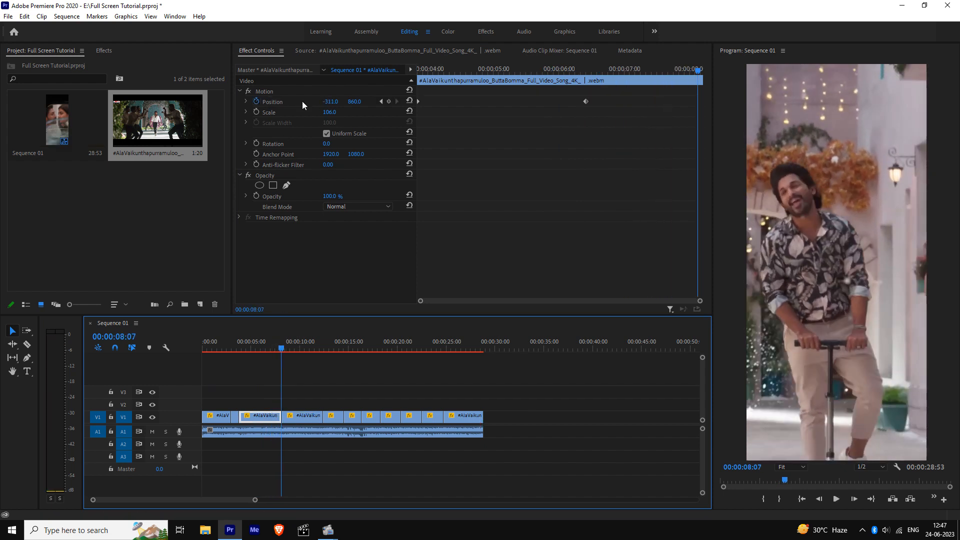
left_click(409, 66)
Keyframe the fourth V1 clip's Position from a horizontal value of 390 at 00:00:09:16 to 76 at 00:00:10:44.
left_click(299, 416)
key("space")
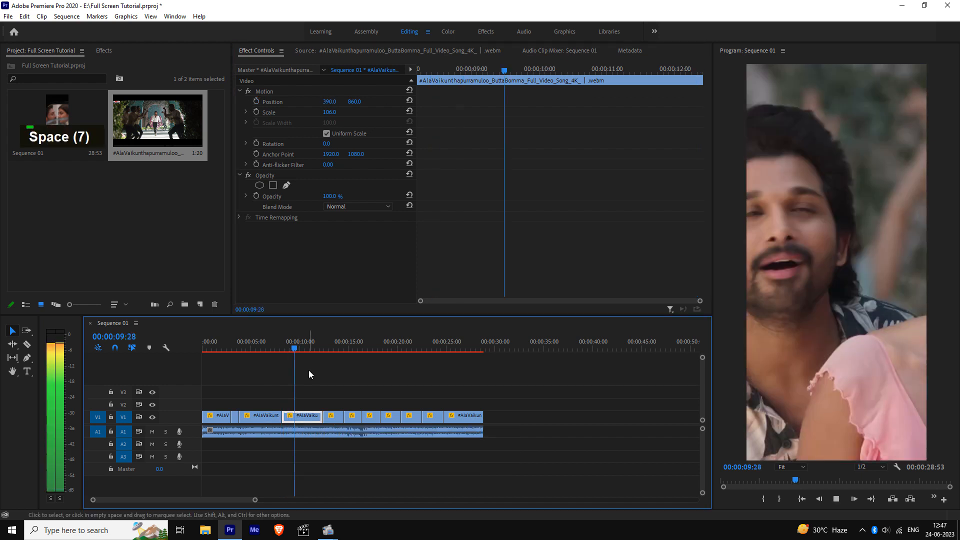
key("space")
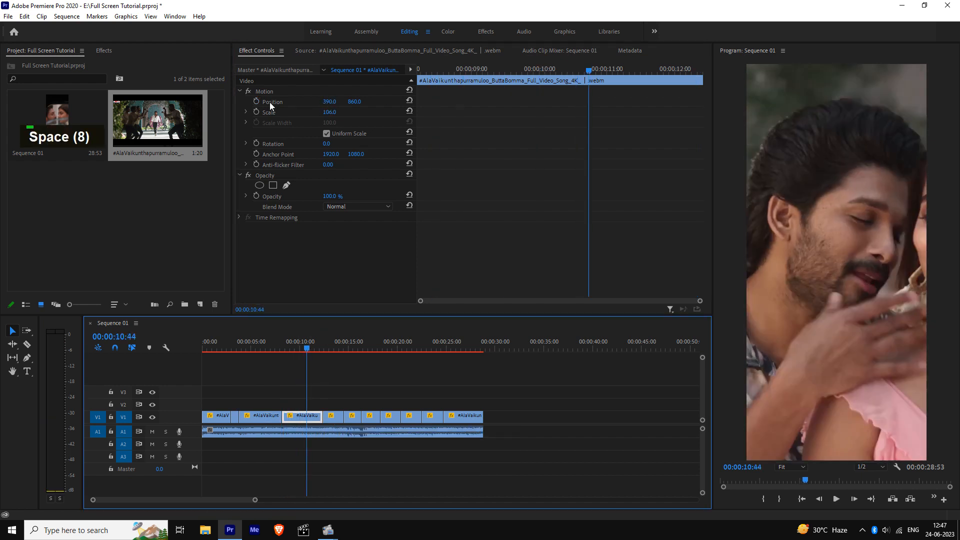
left_click(256, 101)
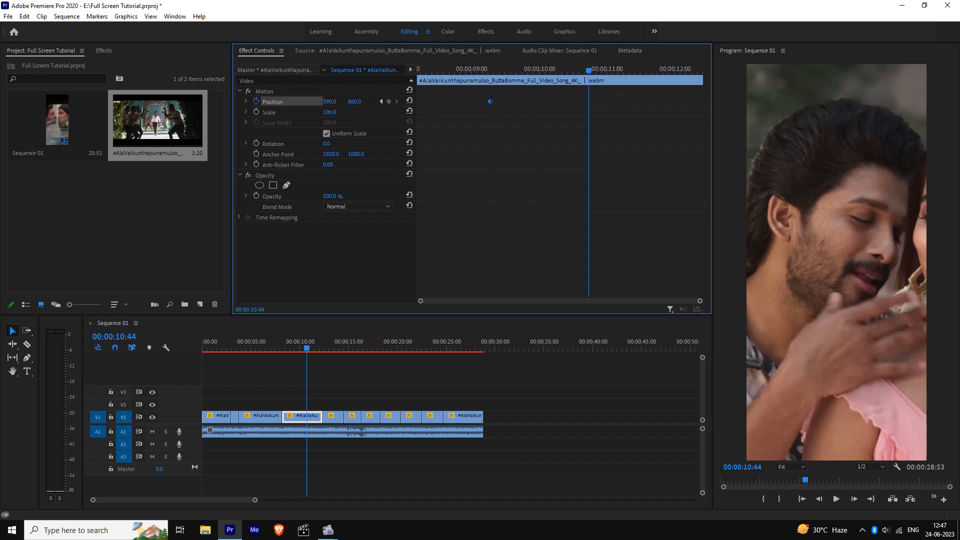
left_click_drag(330, 102, 173, 101)
left_click(490, 70)
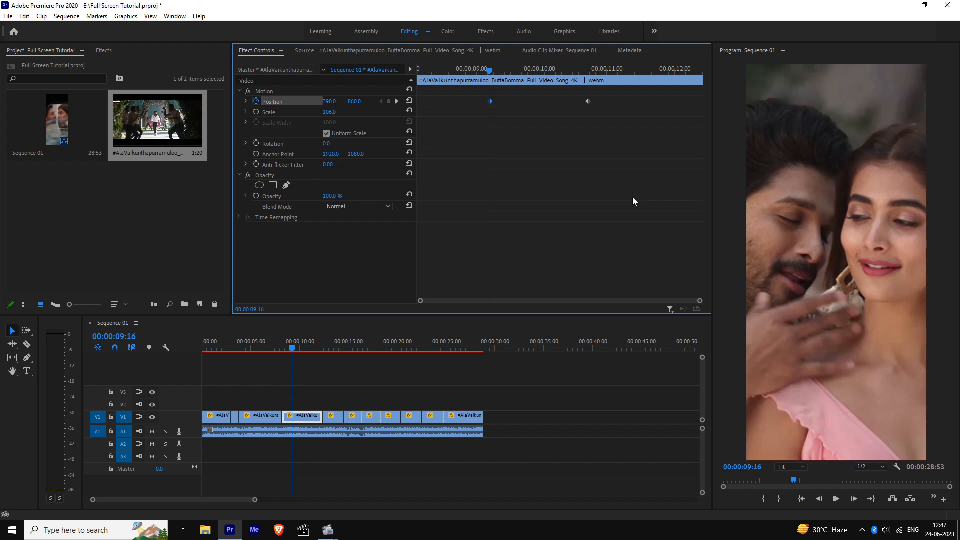
key("space")
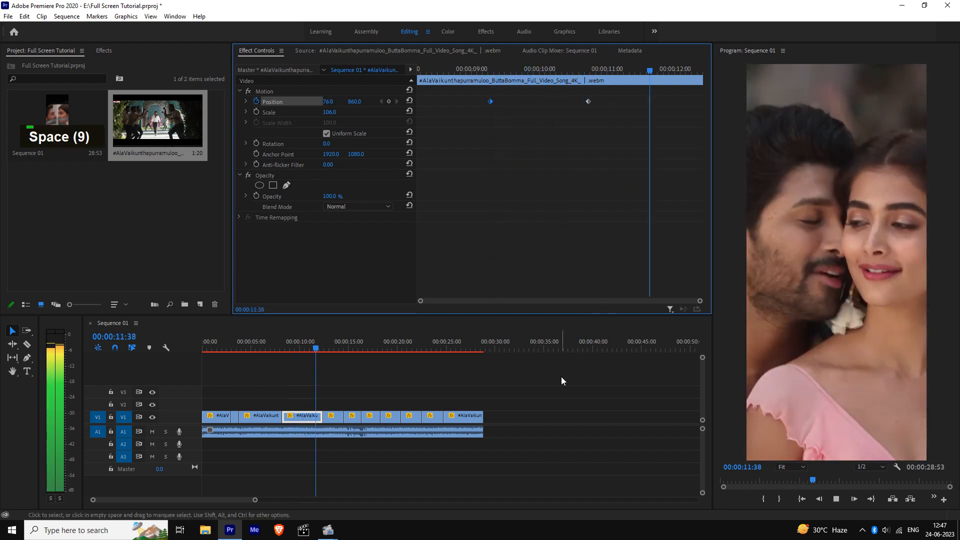
key("space")
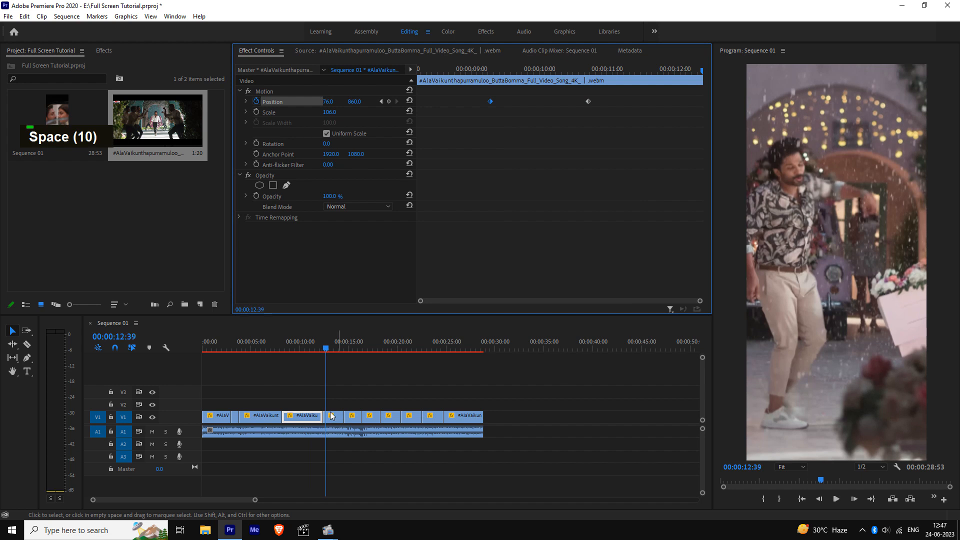
Set the fifth V1 clip's horizontal position to 536 to keep both dancers in frame.
left_click(335, 418)
mouse_move(329, 101)
left_mouse_down()
mouse_move(501, 102)
mouse_move(334, 102)
left_mouse_up()
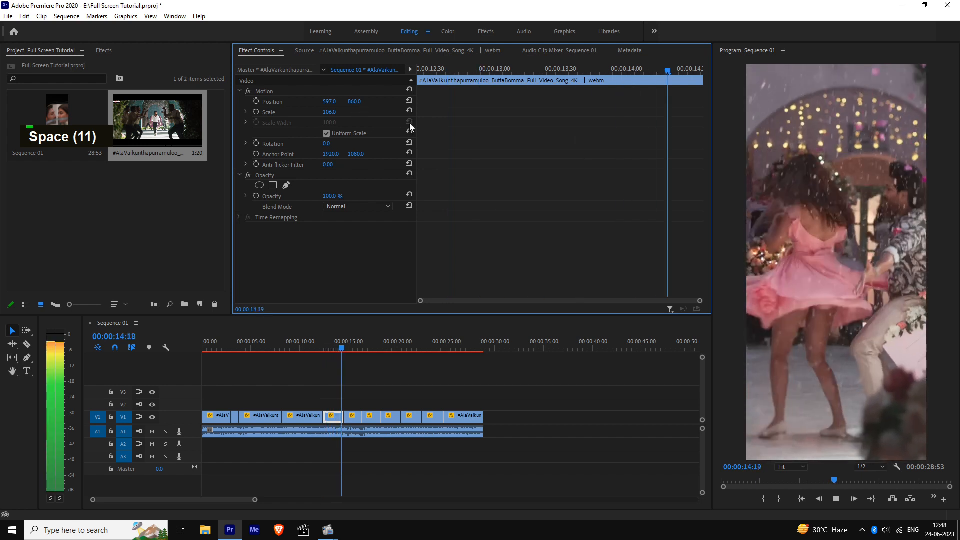
key("space")
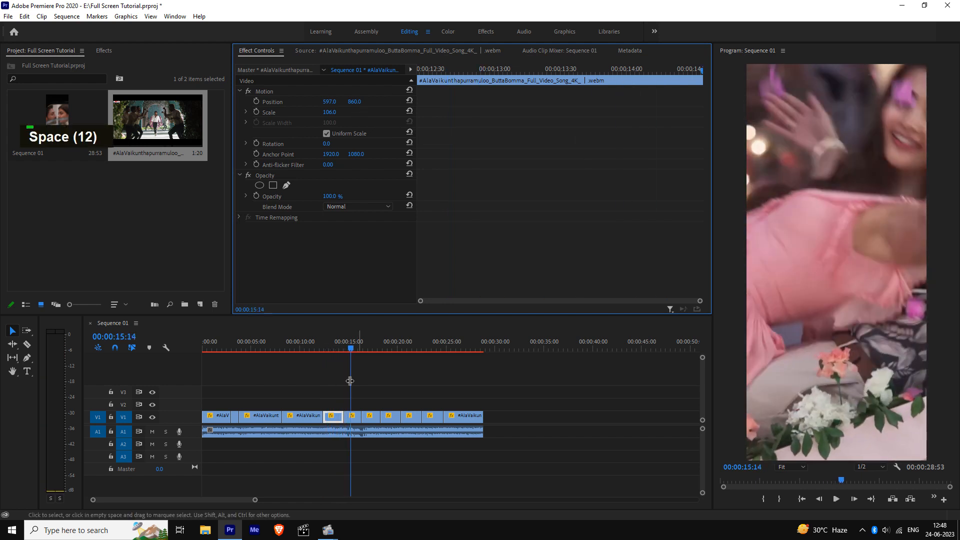
left_click(339, 344)
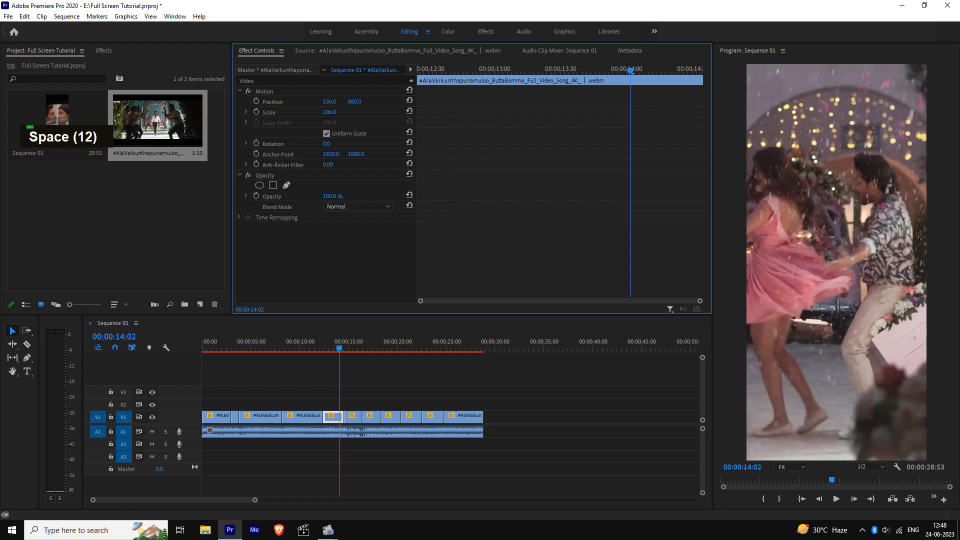
Try reframing the sixth V1 clip with a horizontal position of about -433 and play it back.
left_click(353, 416)
key("space")
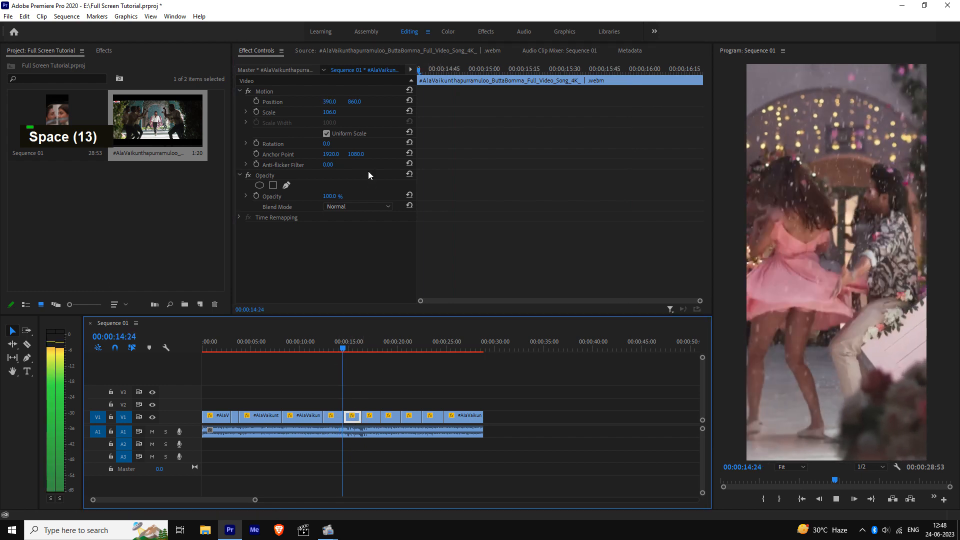
key("space")
left_click_drag(329, 101, 200, 102)
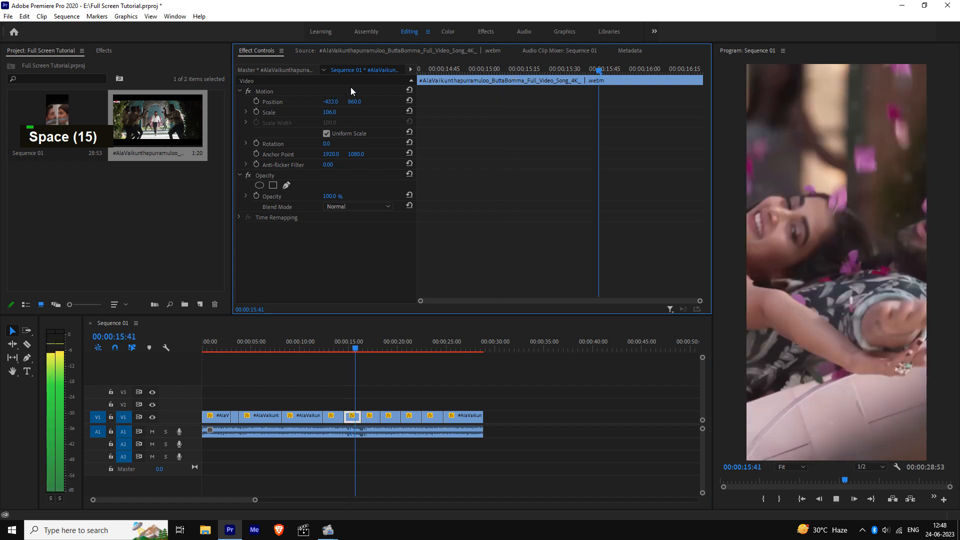
key("space")
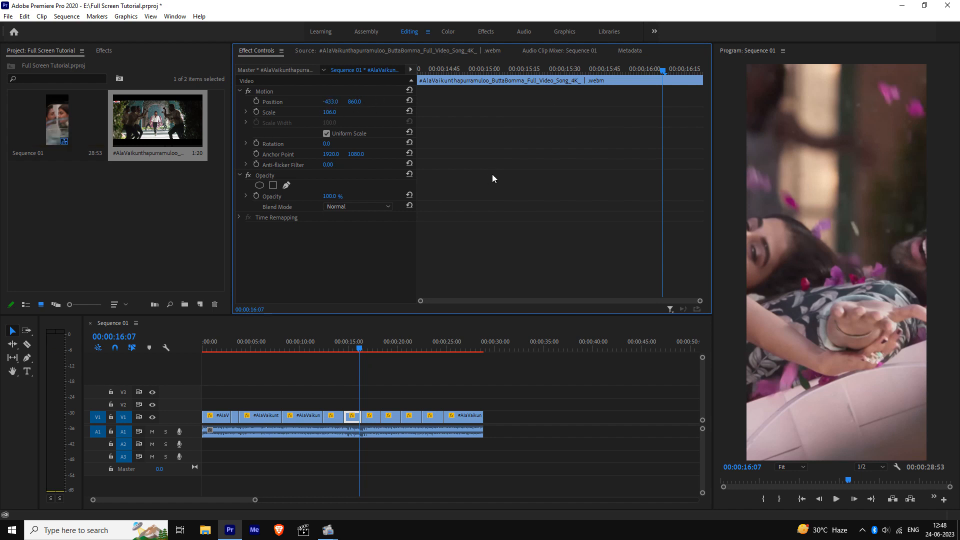
Turn the sixth V1 clip upright with rotation -90°, scale 55 and horizontal position 381, and check the framing at 00:00:15:25.
left_click(324, 223)
mouse_move(334, 101)
left_mouse_down()
mouse_move(344, 107)
mouse_move(303, 113)
mouse_move(334, 103)
mouse_move(334, 112)
left_mouse_up()
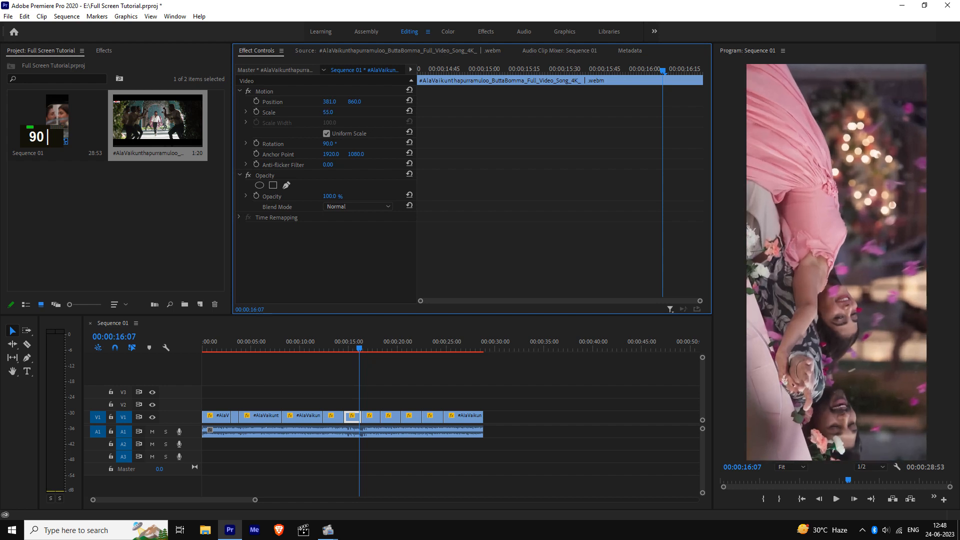
left_click(333, 142)
type("-90")
key("Return")
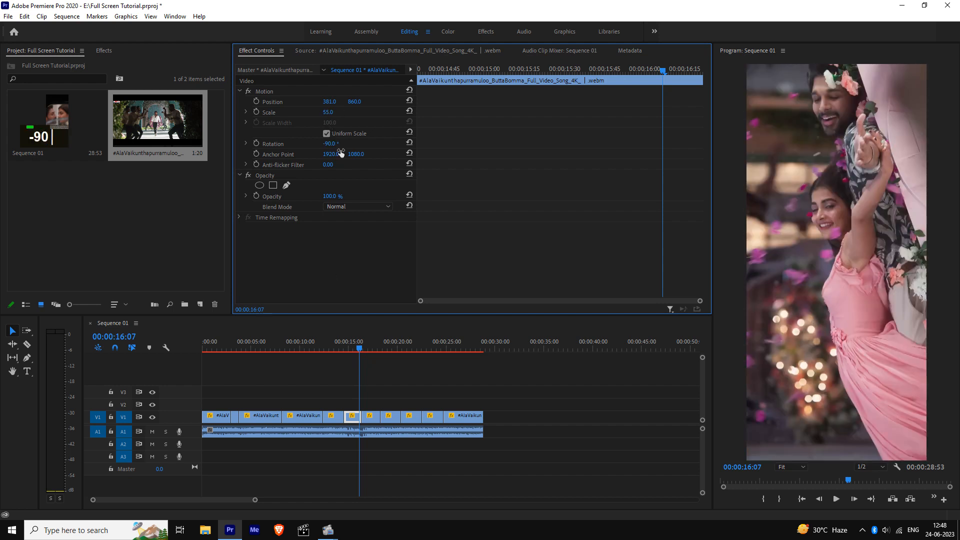
left_click_drag(360, 349, 354, 348)
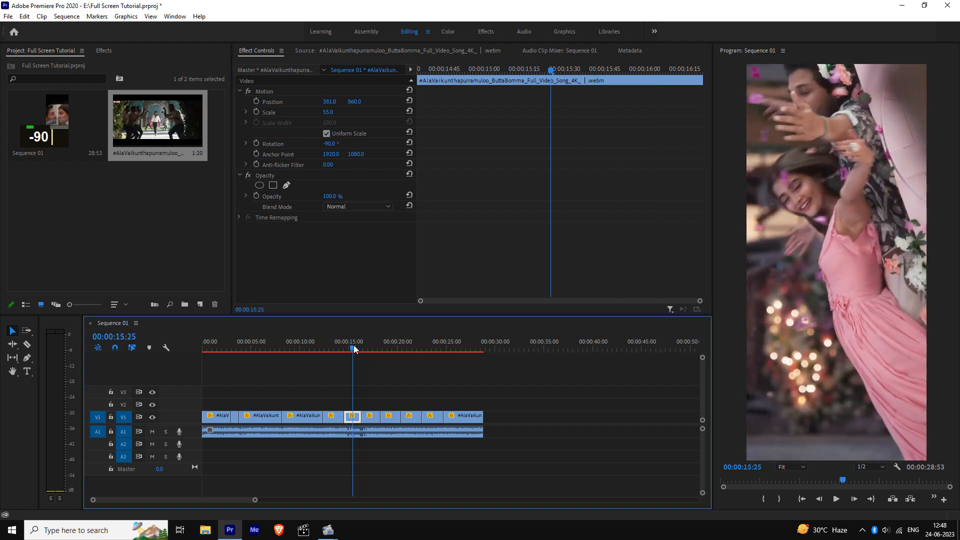
Play on to the seventh V1 clip and set its horizontal position to 441 to keep both dancers in frame.
key("space")
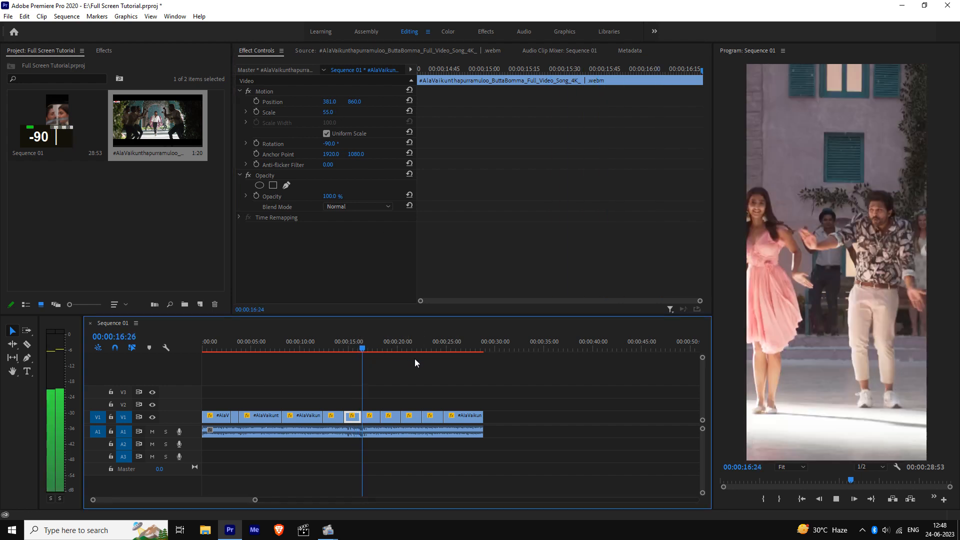
left_click(373, 416)
key("space")
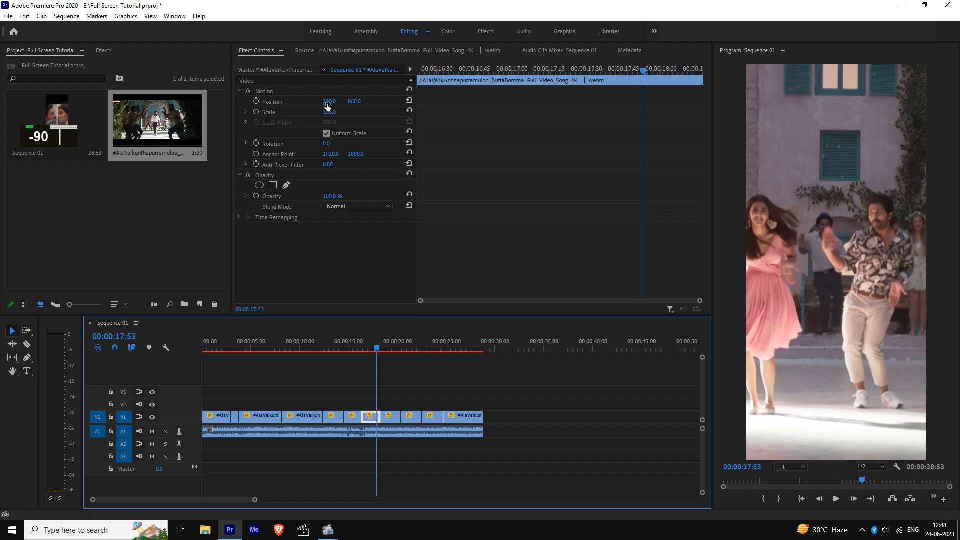
left_click_drag(328, 102, 353, 102)
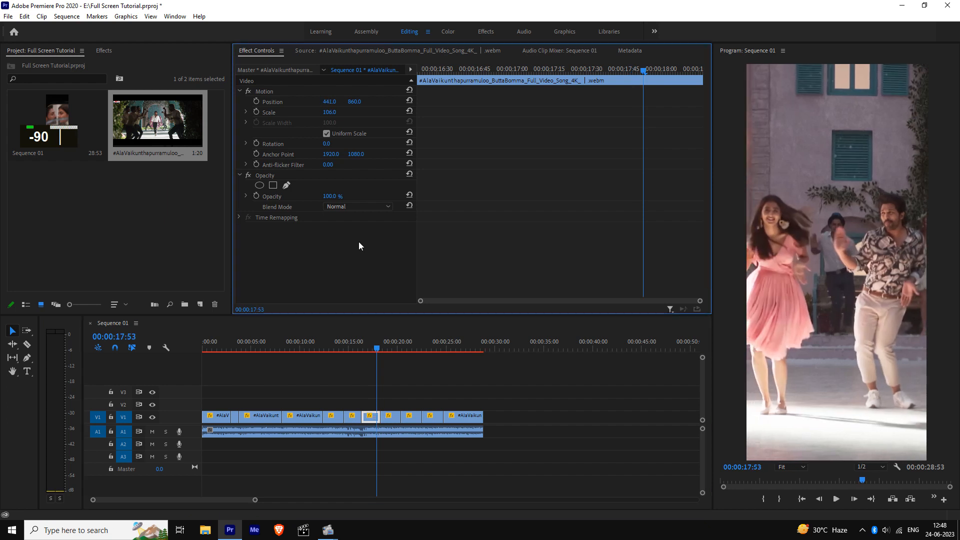
Split the eighth V1 clip at 00:00:19:31 and set its first part's horizontal position to 134 to centre the male dancer.
left_click(393, 419)
key("space")
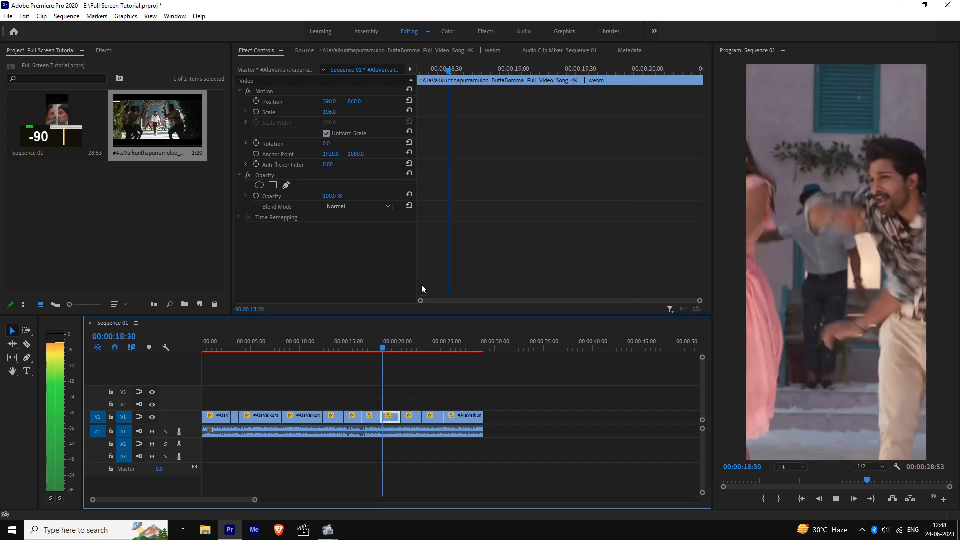
left_click(393, 347)
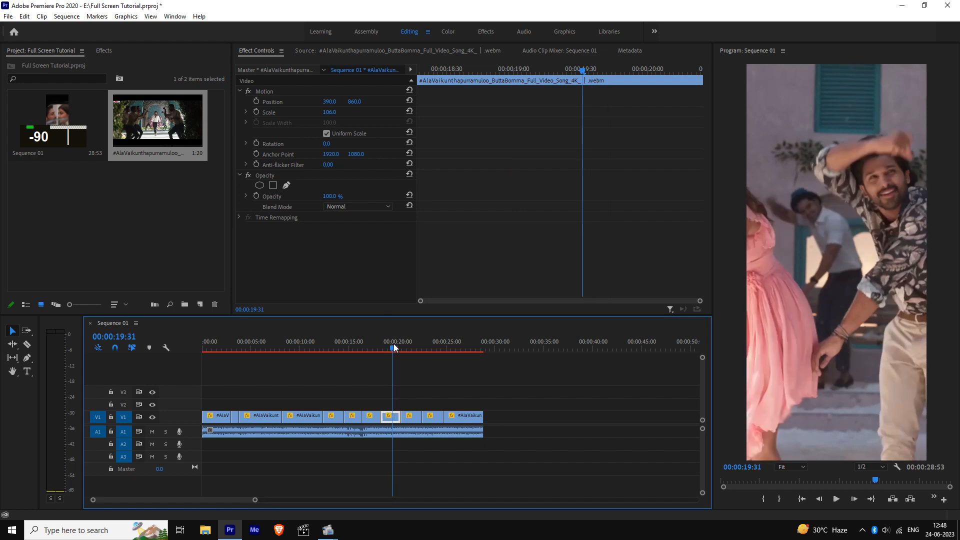
left_click(389, 348)
key("ctrl+k")
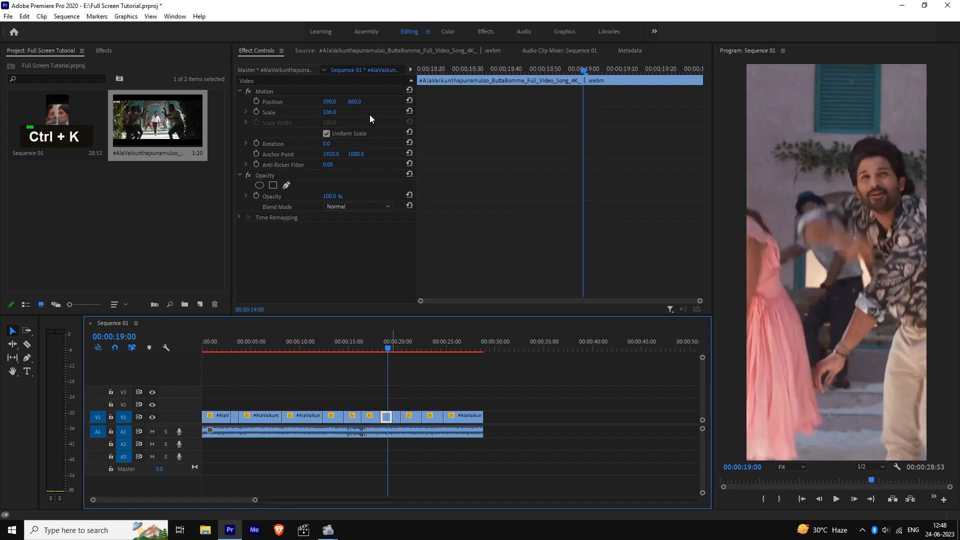
left_click_drag(328, 103, 201, 103)
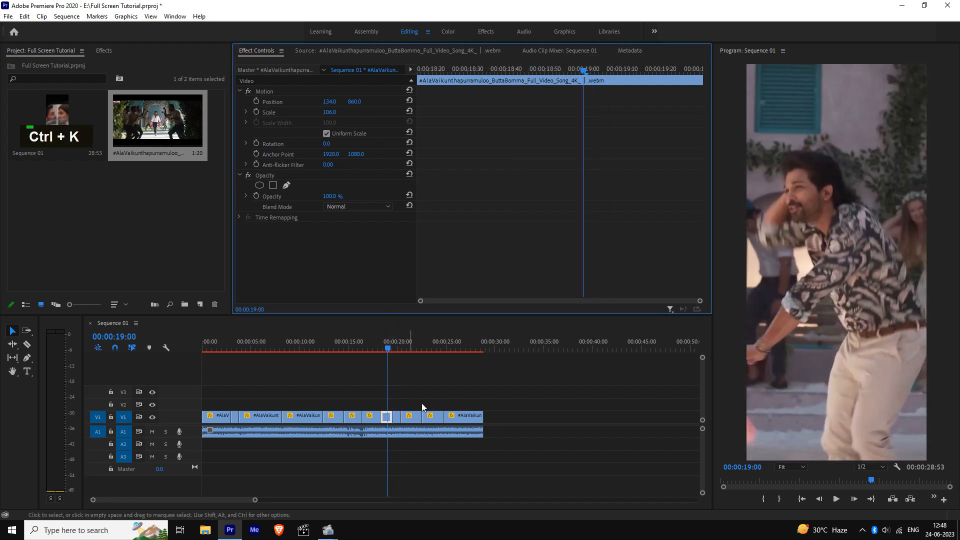
Set the split clip's second part, starting at 00:00:19:31, to horizontal position 884 to frame the female dancer.
left_click(398, 416)
left_click(398, 341)
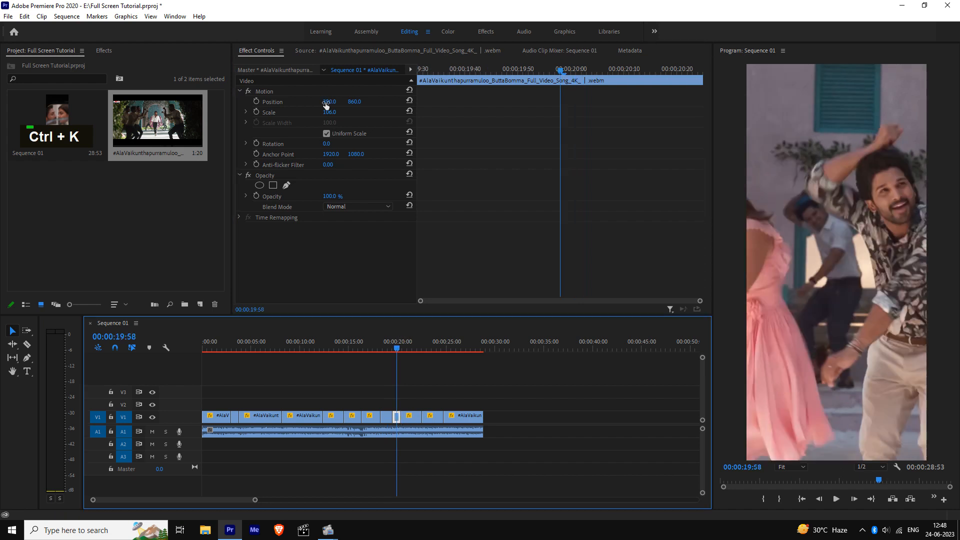
left_click_drag(326, 103, 574, 103)
left_click_drag(436, 71, 277, 86)
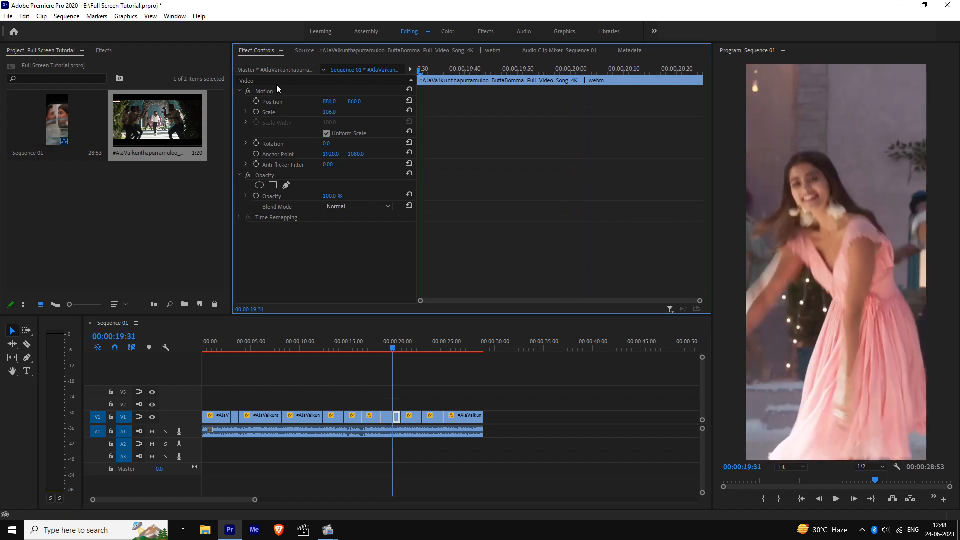
Play on to the tenth V1 clip and set its horizontal position to 415.
key("space")
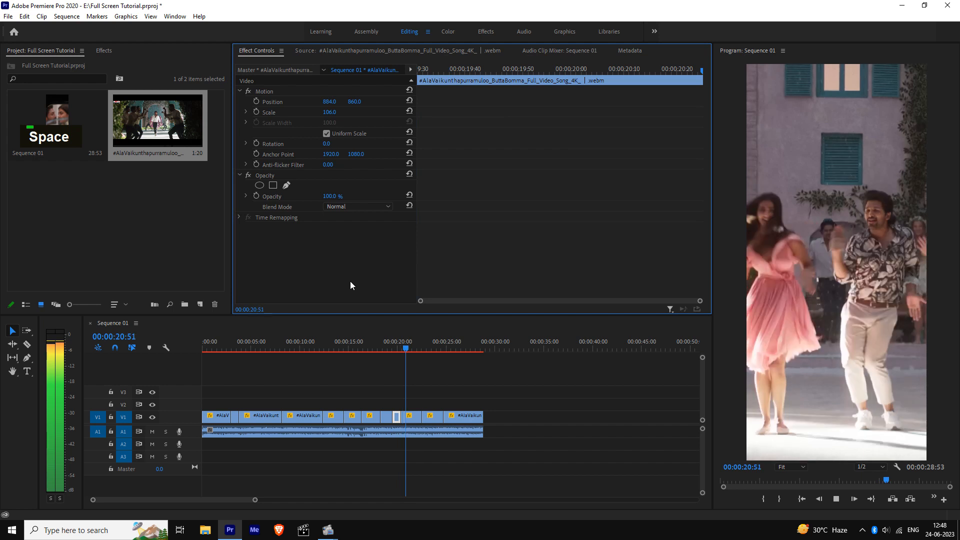
left_click(414, 418)
key("space")
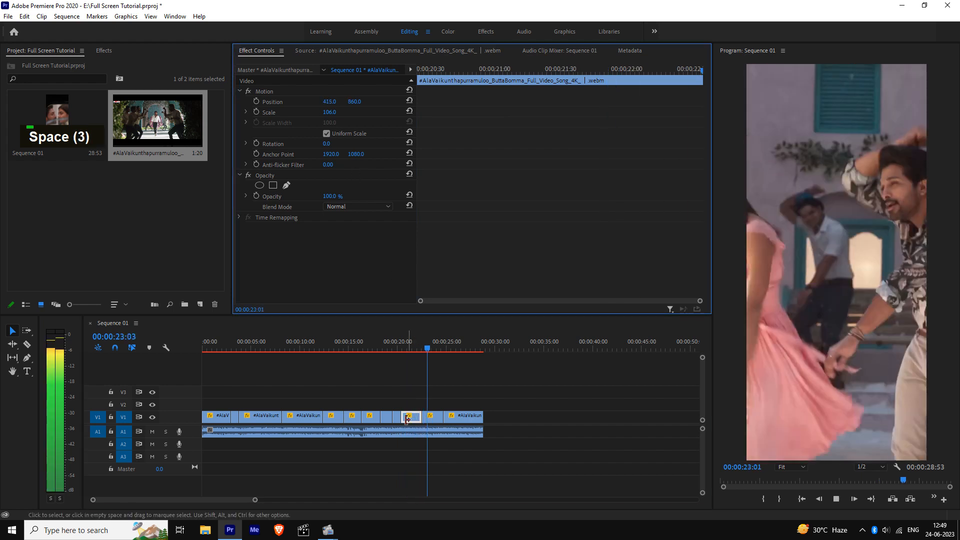
Split the eleventh V1 clip at 00:00:24:01 and set its first part's horizontal position to 53.
left_click(433, 417)
key("space")
key("space")
key("space")
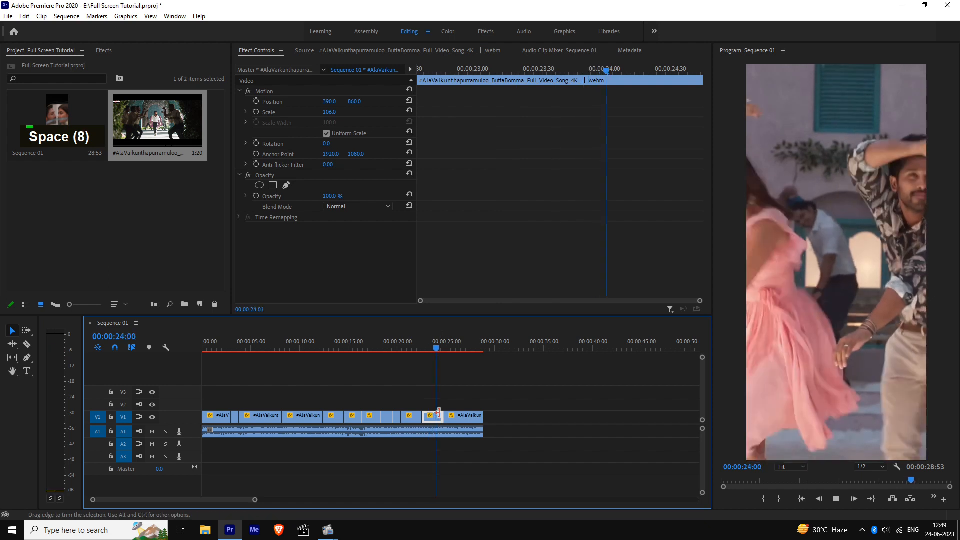
key("ctrl")
key("ctrl+k")
left_click(431, 351)
left_click_drag(329, 101, 162, 102)
Set the part starting at 00:00:24:01 to horizontal position 819 and play back across the cut.
left_click(438, 348)
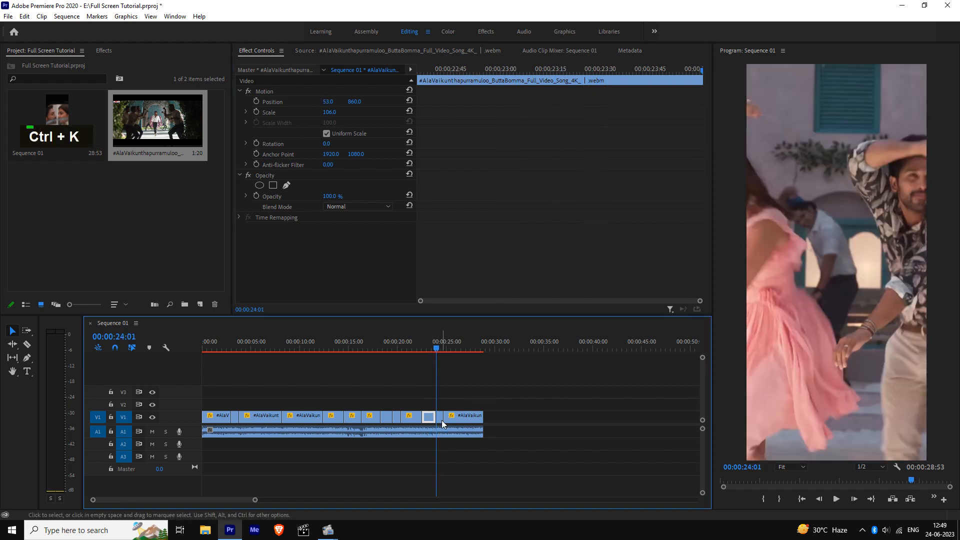
left_click(442, 421)
left_click_drag(329, 102, 544, 102)
left_click(418, 346)
key("space")
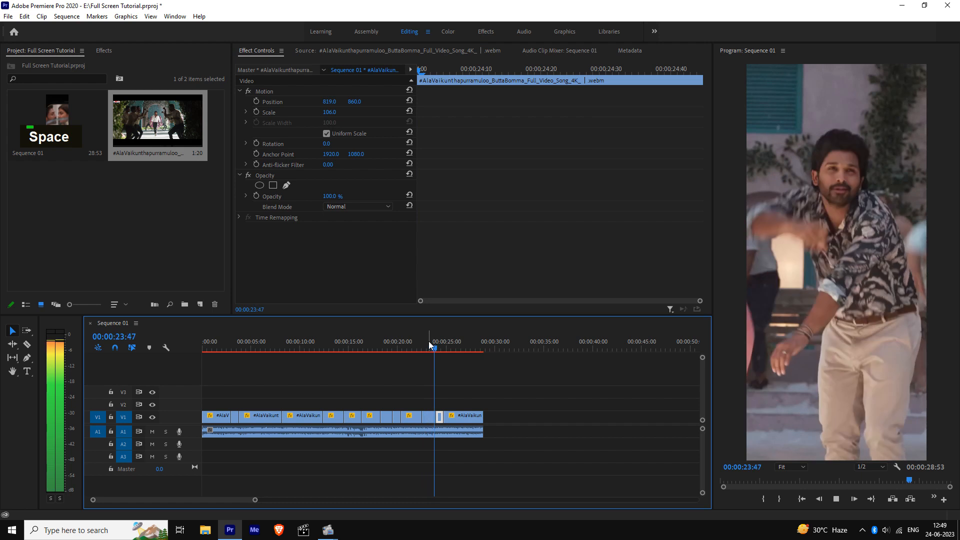
Try reframing the last V1 clip with a fixed horizontal position of -97, then -39, while playing it.
left_click(455, 418)
key("space")
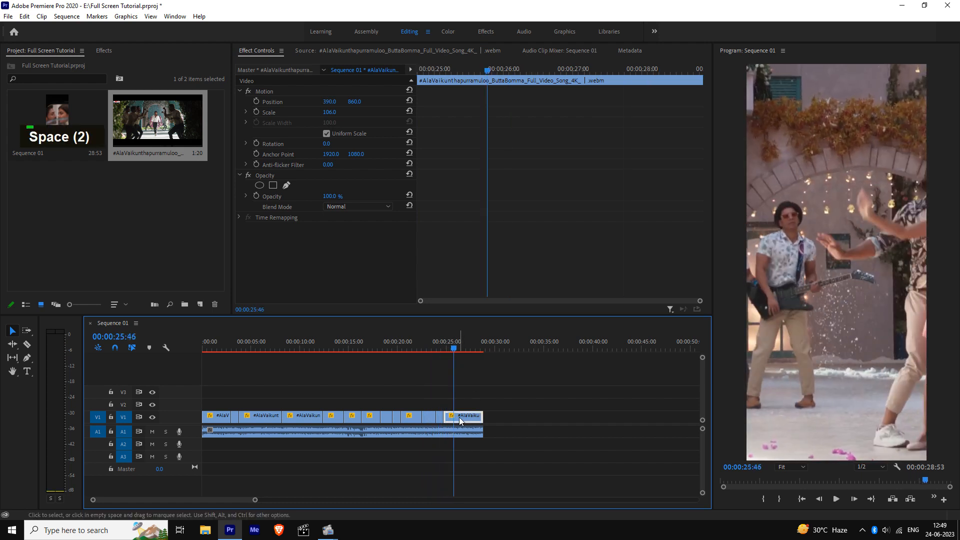
left_click_drag(335, 102, 91, 103)
key("space")
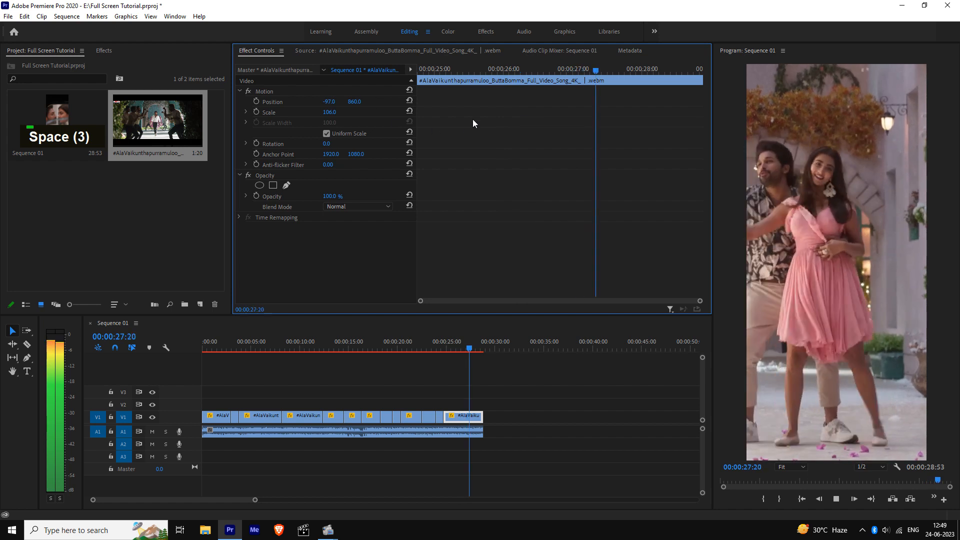
key("space")
left_click_drag(335, 103, 364, 103)
Keyframe the last V1 clip's Position at four points from 00:00:24:45 to 00:00:28:35, starting at horizontal 62 and using 100 at the third.
left_click_drag(506, 68, 256, 74)
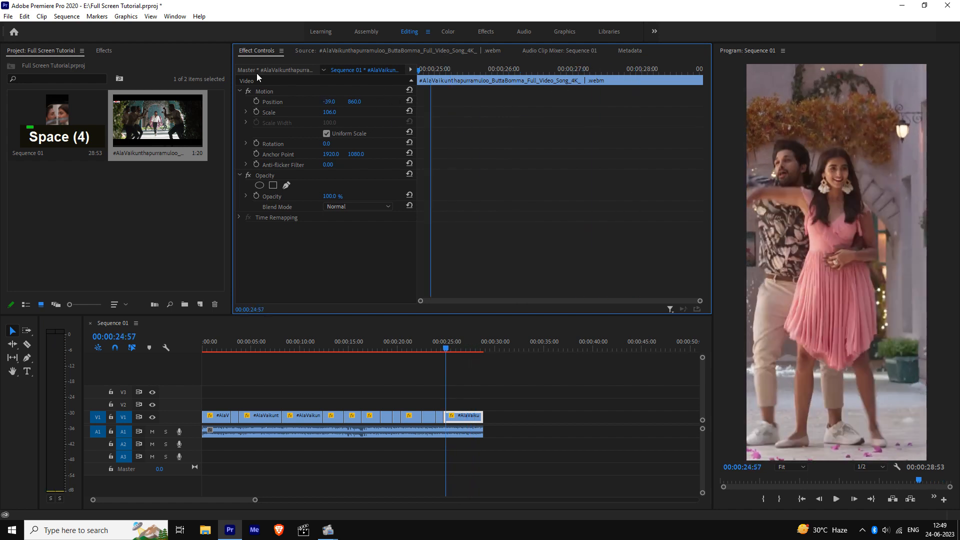
left_click(256, 100)
left_click_drag(335, 101, 424, 102)
left_click(472, 70)
left_click(586, 70)
left_click(681, 68)
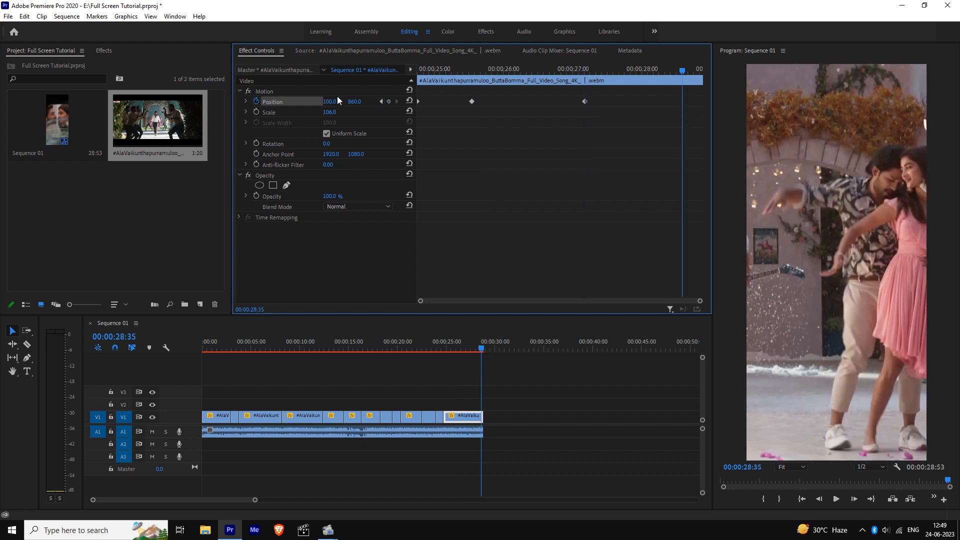
left_click_drag(335, 101, 234, 102)
Play back the last V1 clip from 00:00:24:45 to its end to check the keyframed framing.
left_click(432, 74)
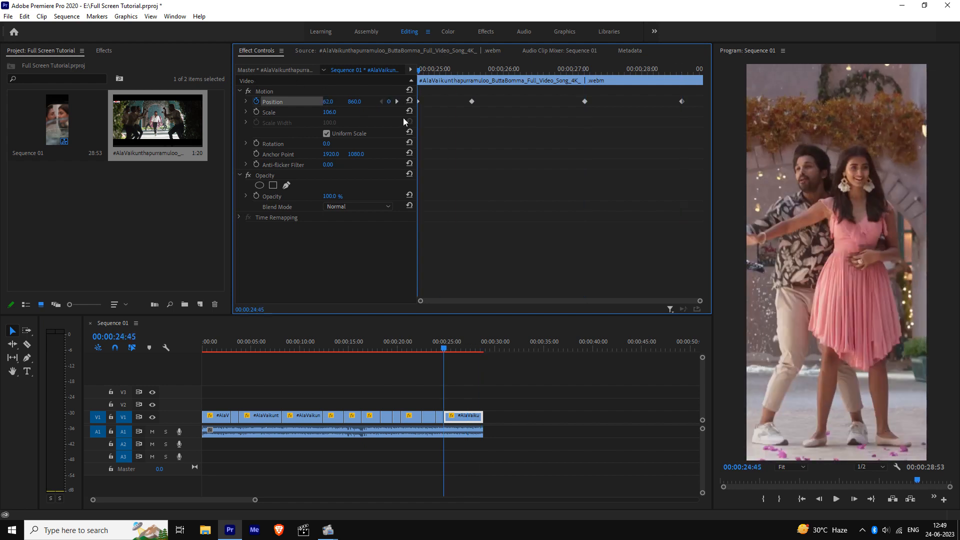
key("space")
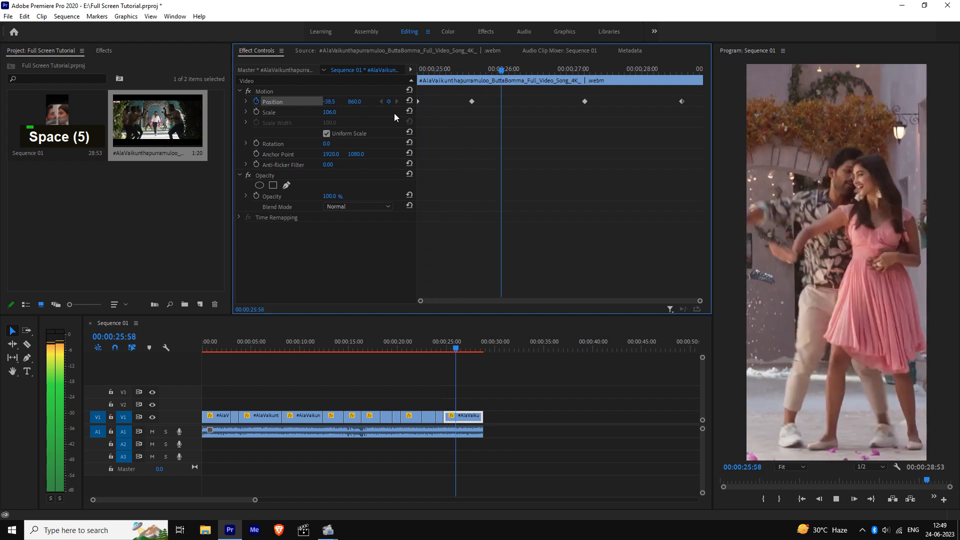
key("space")
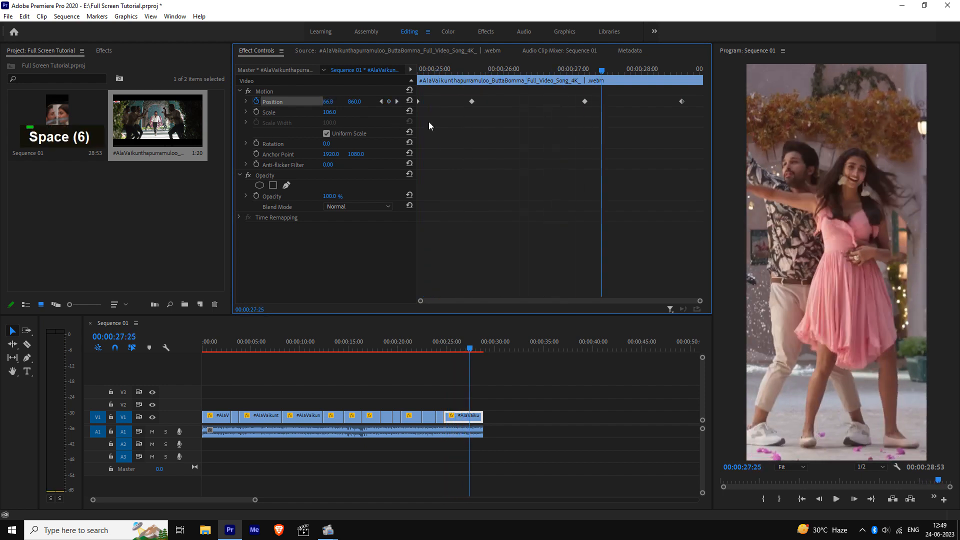
left_click(504, 411)
left_click(473, 418)
key("space")
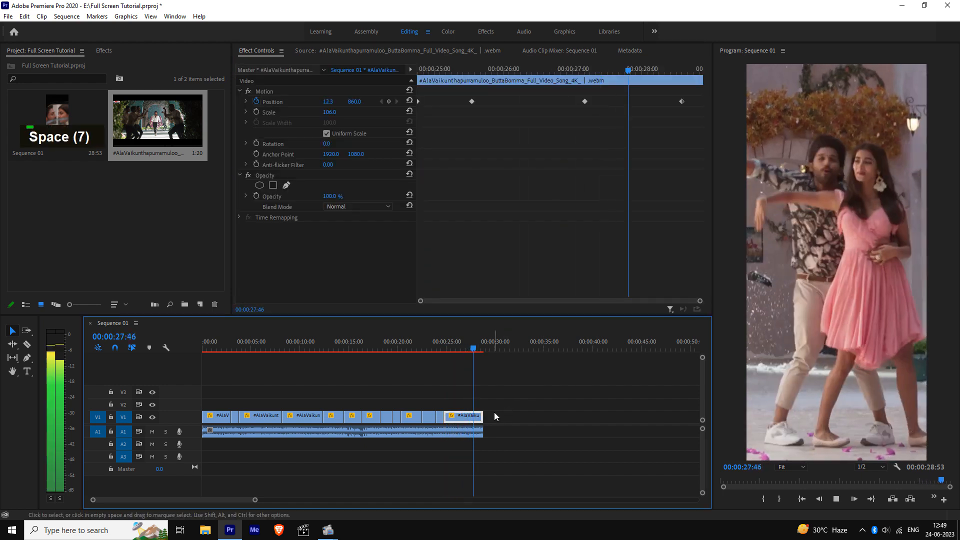
left_click(494, 412)
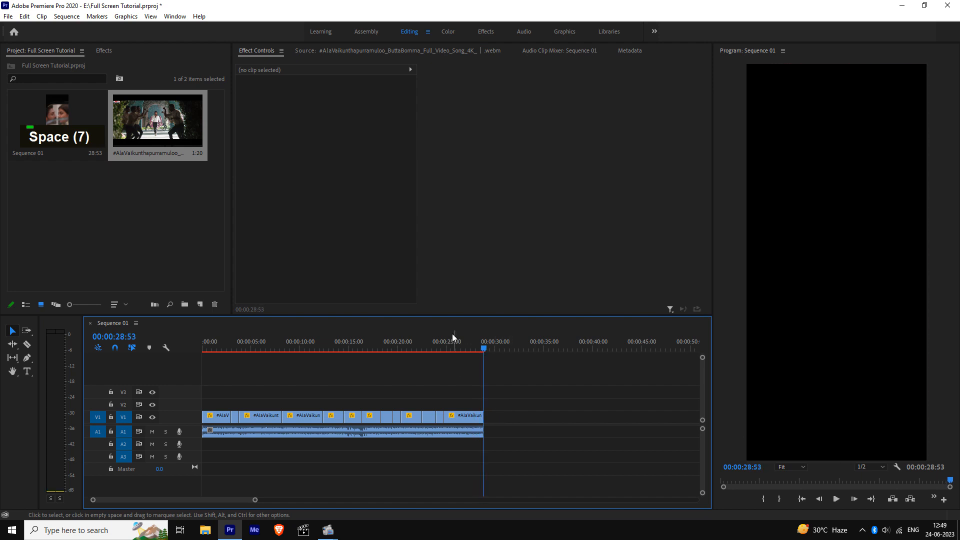
Set the time interpolation of all V1 clips to Optical Flow.
left_click_drag(455, 340, 198, 355)
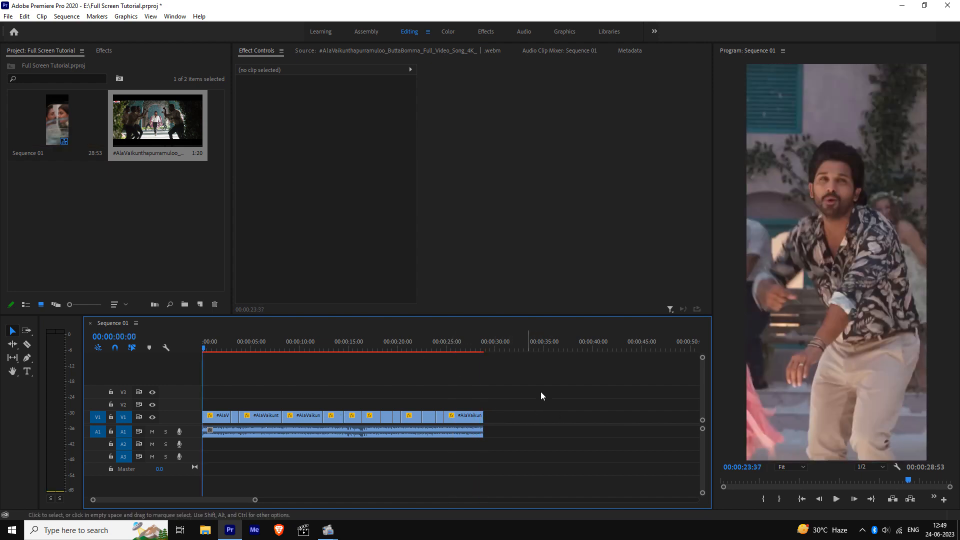
left_click_drag(509, 415, 234, 415)
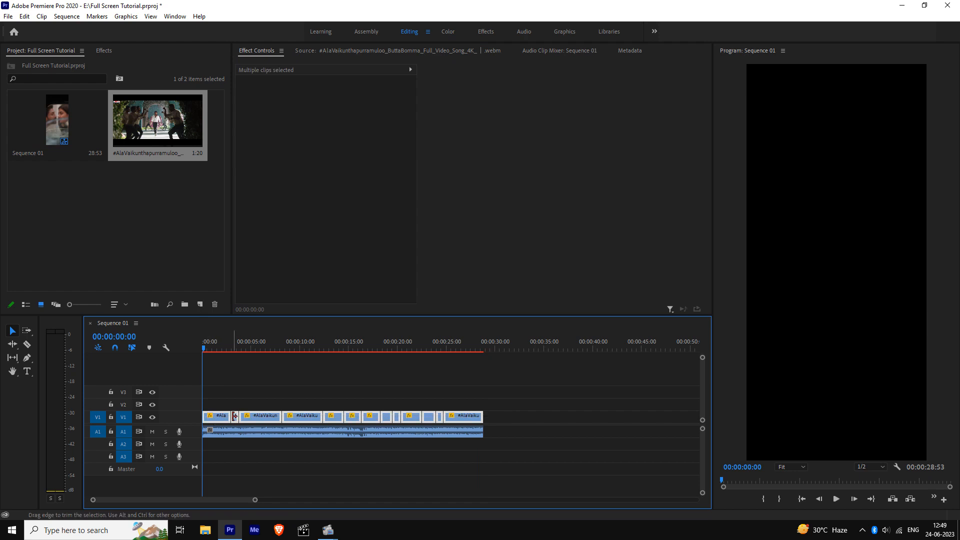
left_click(215, 345)
right_click(227, 418)
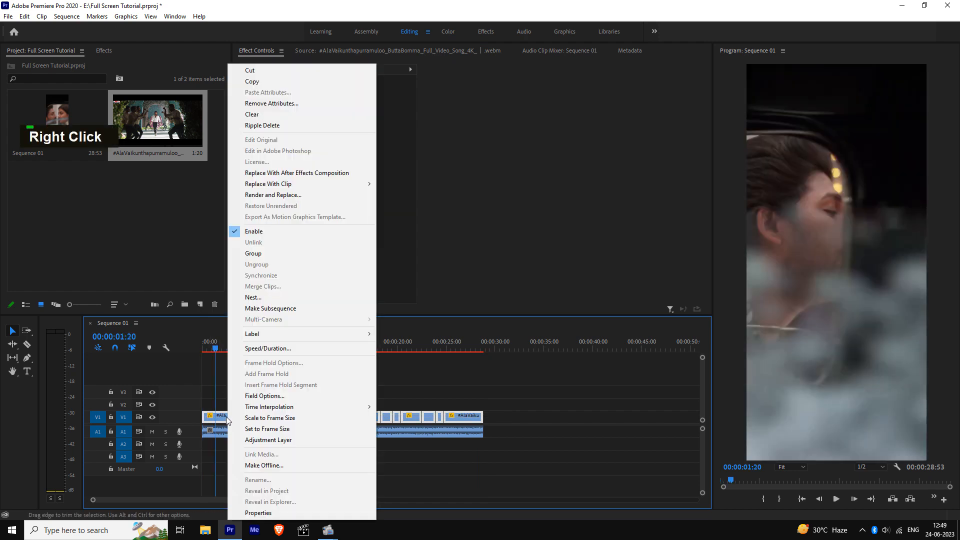
mouse_move(302, 406)
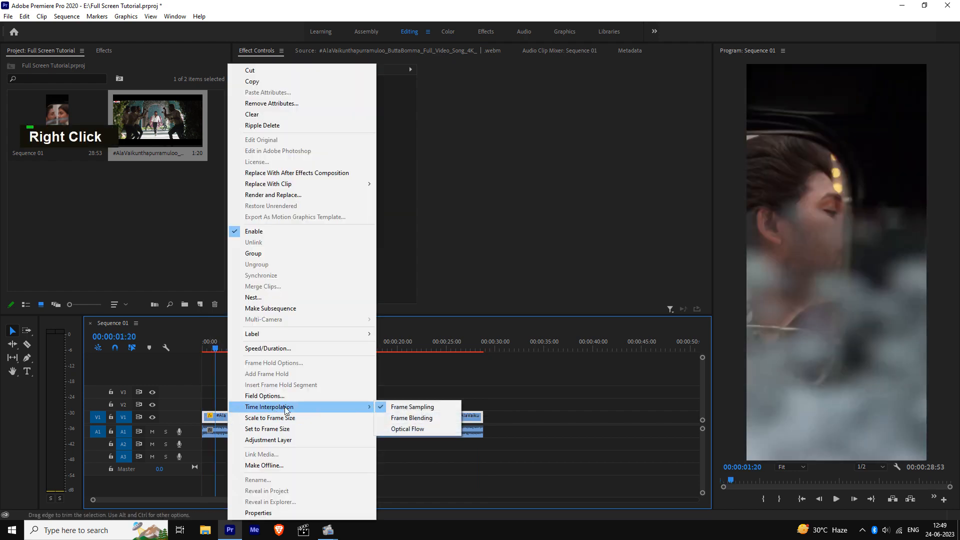
left_click(403, 429)
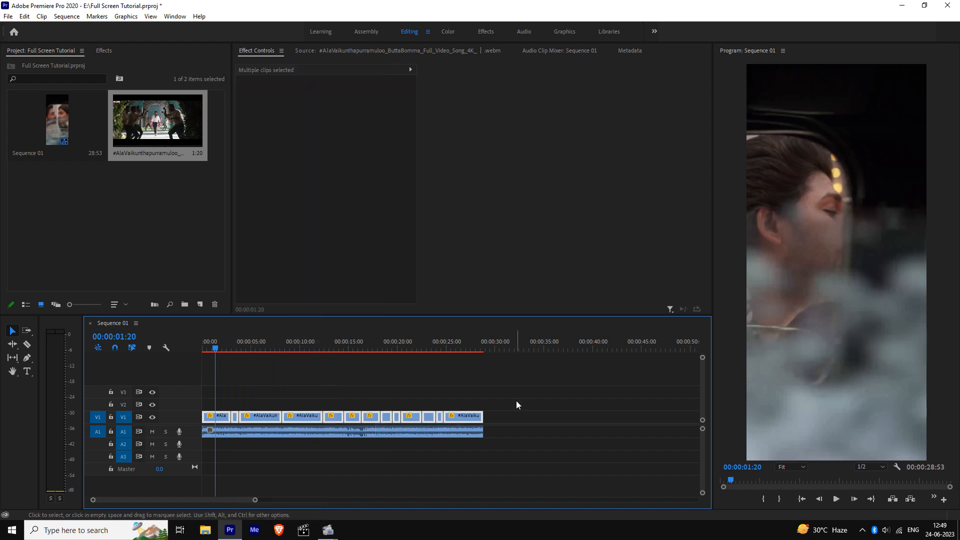
left_click(517, 401)
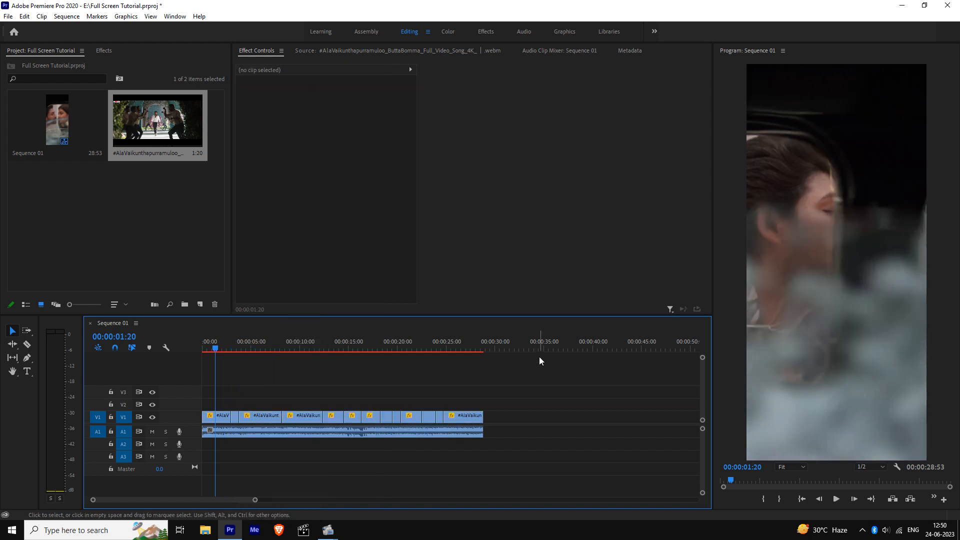
Create an adjustment layer and place it on V2 over the full length of the V1 clips.
left_click_drag(212, 347, 87, 247)
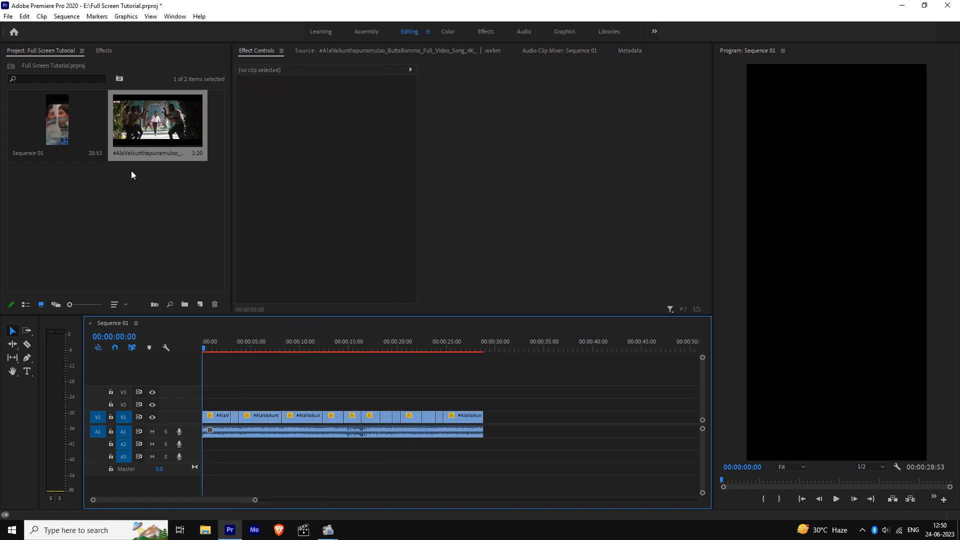
left_click(78, 160)
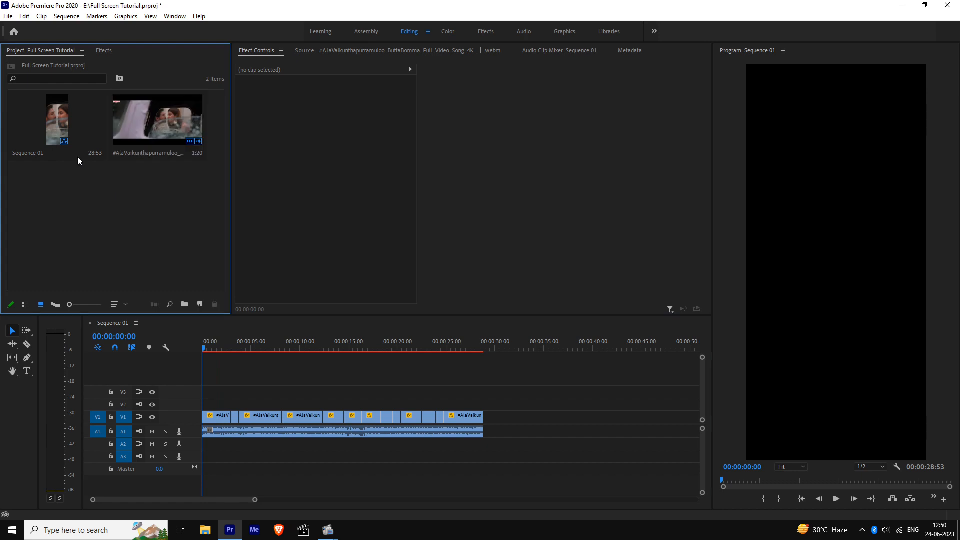
left_click(8, 16)
mouse_move(15, 31)
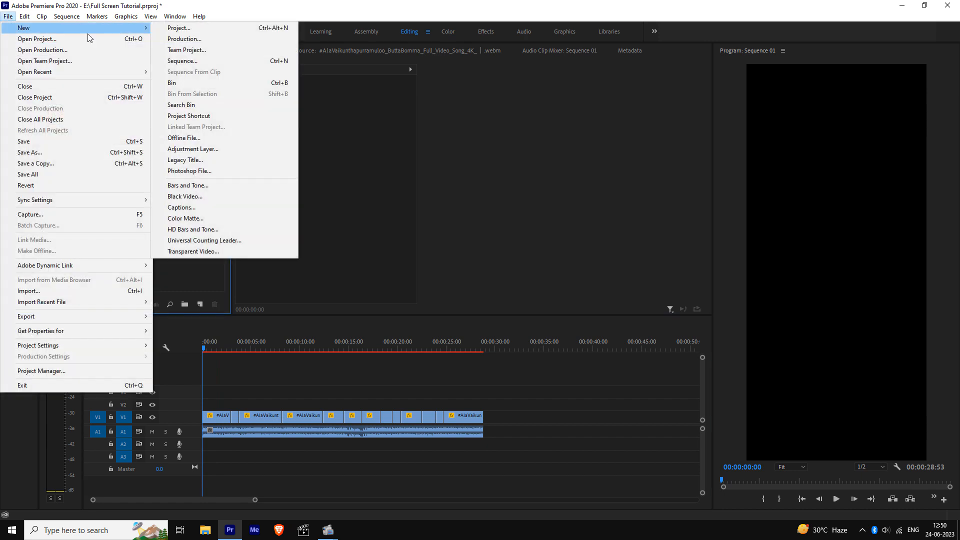
left_click(183, 147)
left_click(497, 300)
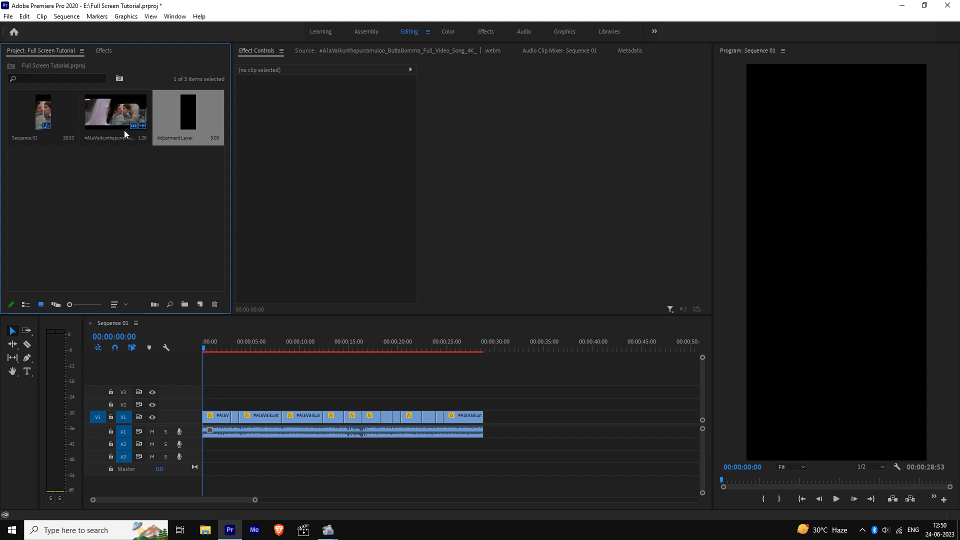
left_click_drag(223, 294, 481, 410)
Apply the Sharpen video effect to the adjustment layer and set its Sharpen Amount to 20.
left_click(443, 350)
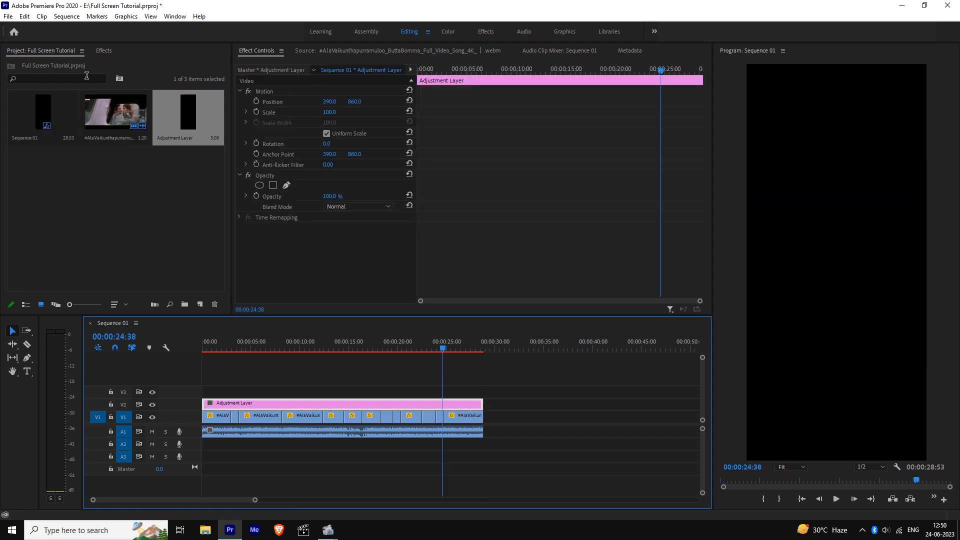
left_click(103, 50)
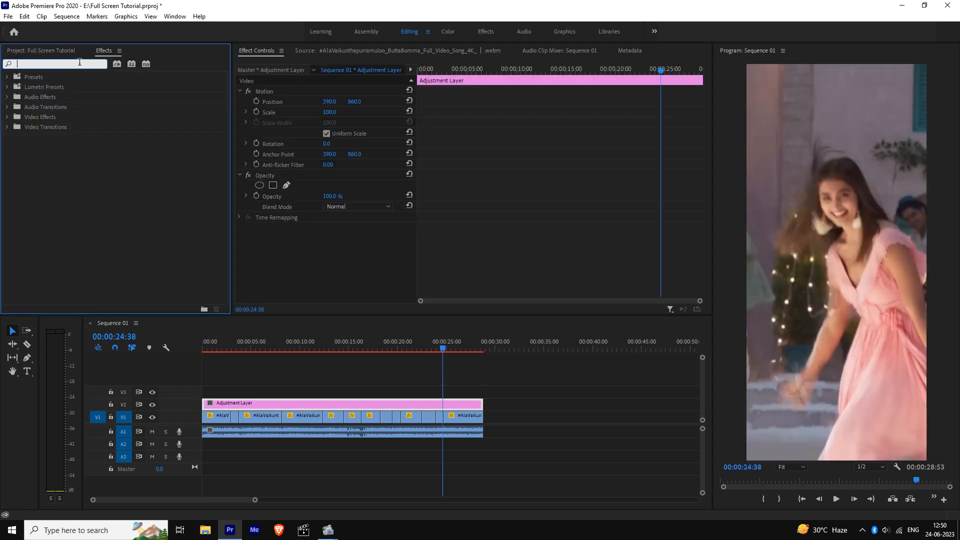
type("sharpen")
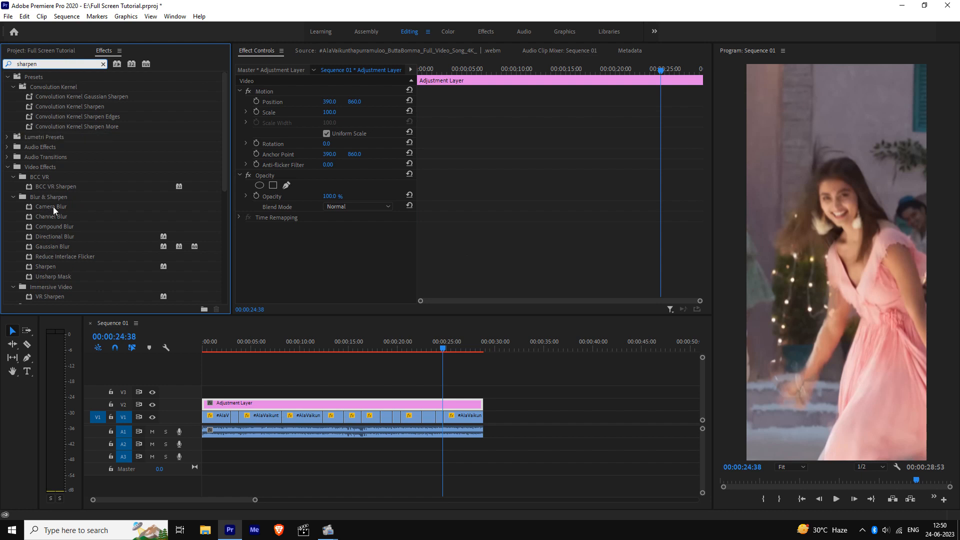
double_click(42, 266)
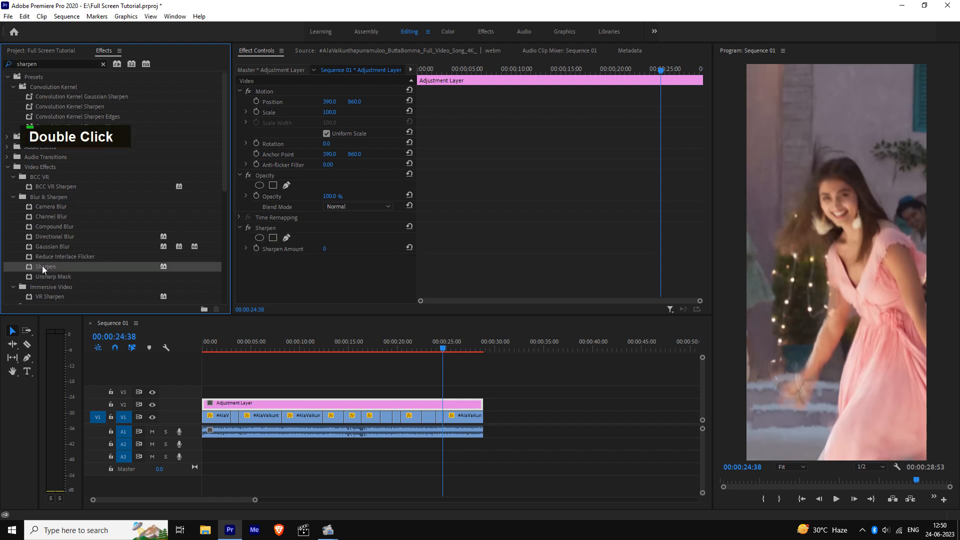
left_click(325, 248)
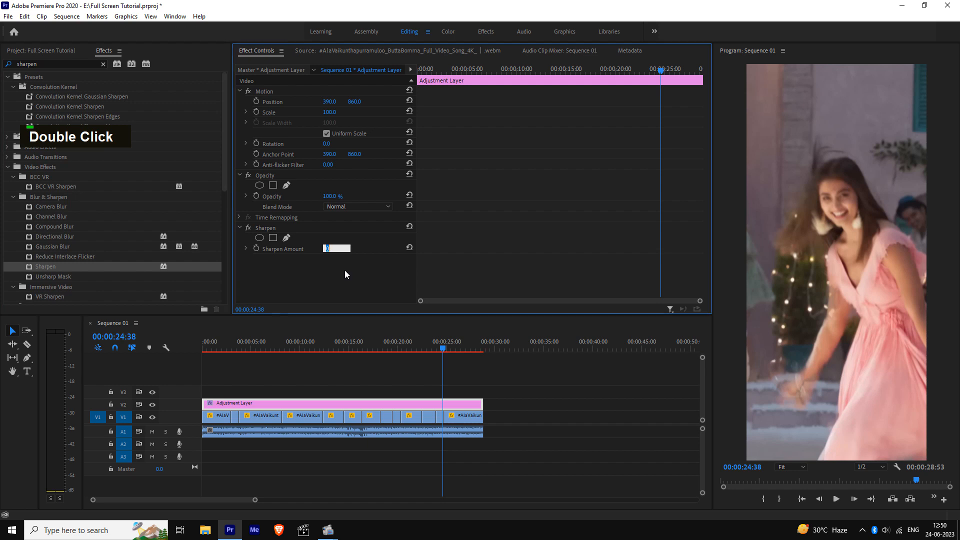
type("20")
key("Return")
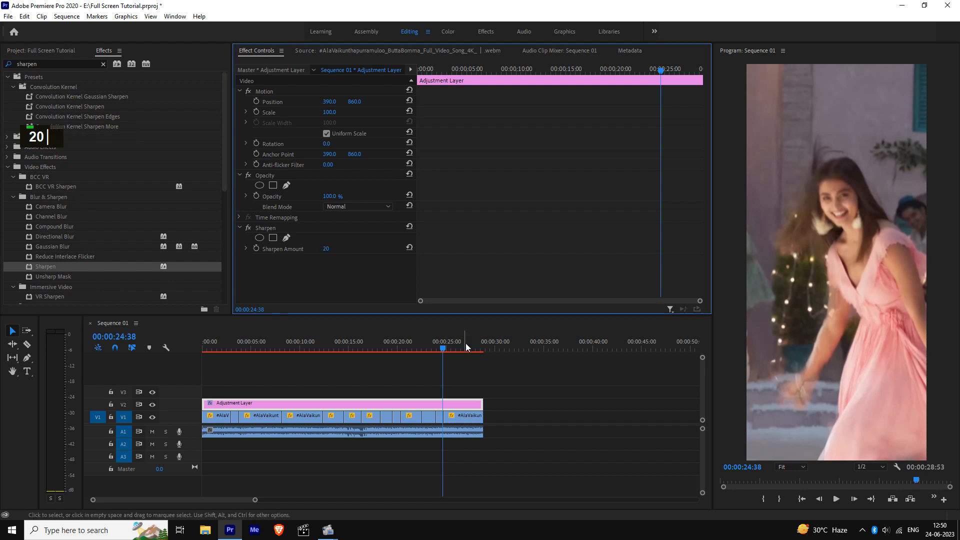
Inspect the sharpened picture at several points along the timeline, including 00:00:25:03 and 00:00:05:50.
left_click(447, 347)
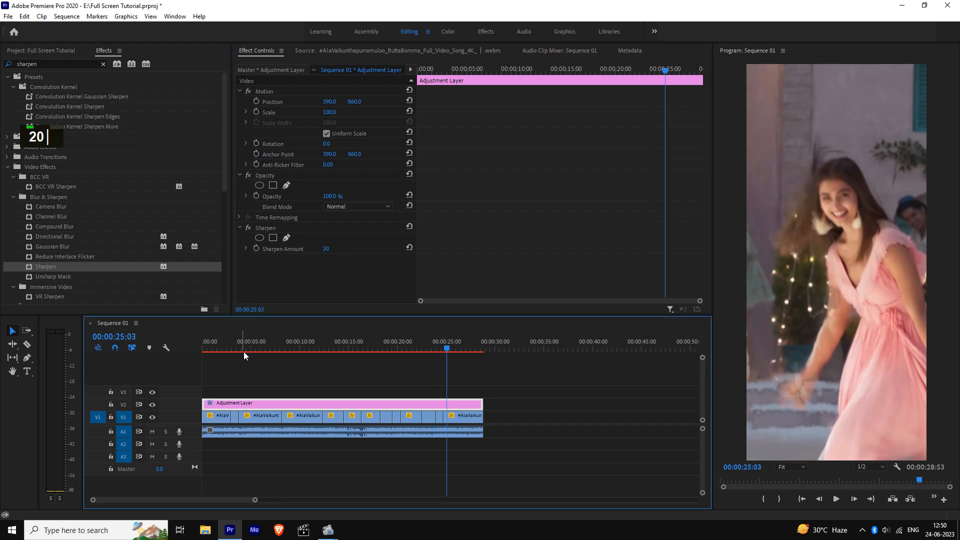
left_click(256, 345)
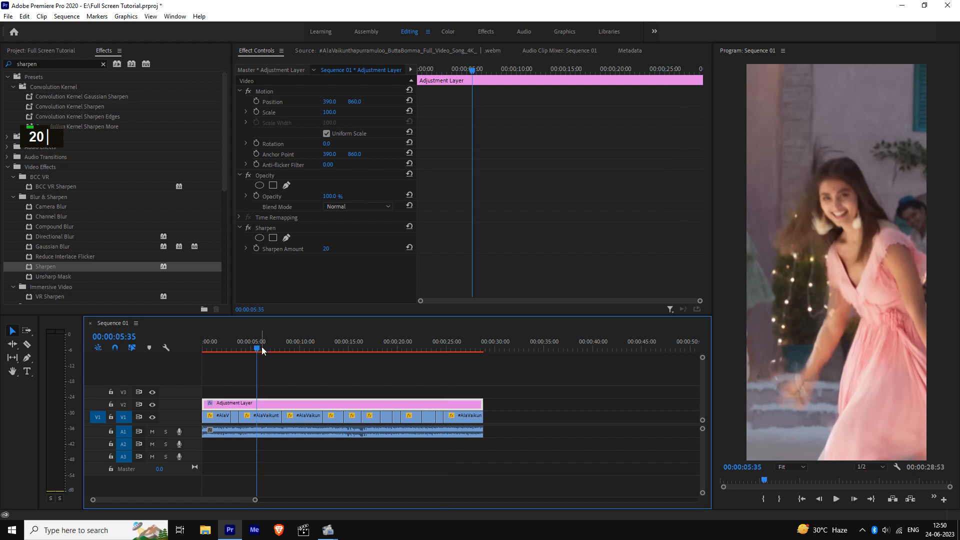
double_click(266, 404)
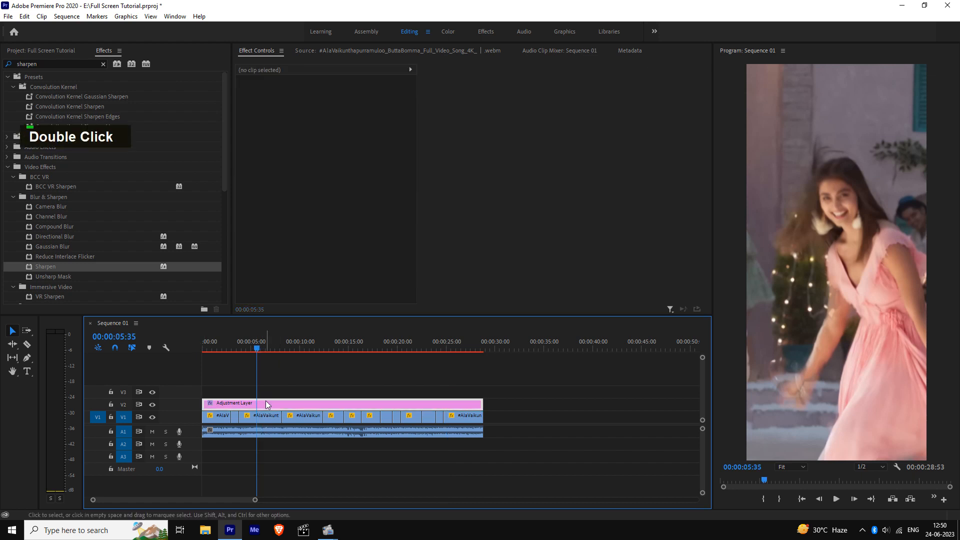
left_click(261, 348)
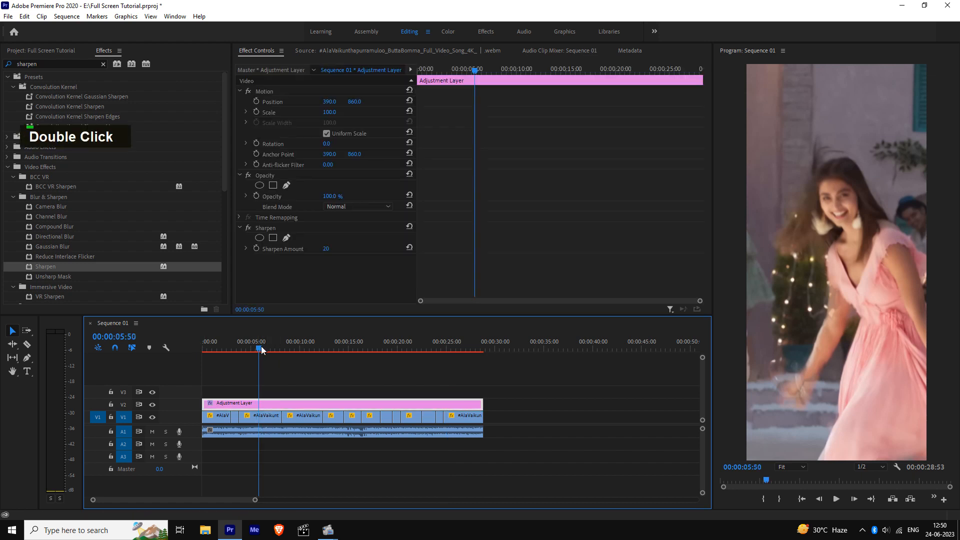
left_click(511, 402)
left_click(424, 404)
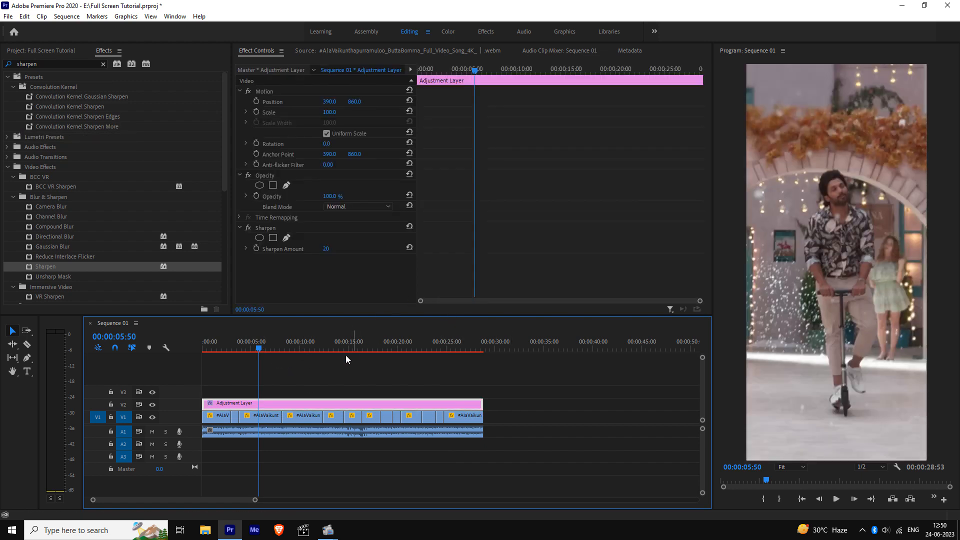
left_click_drag(511, 411, 321, 420)
left_click(557, 406)
left_click(436, 402)
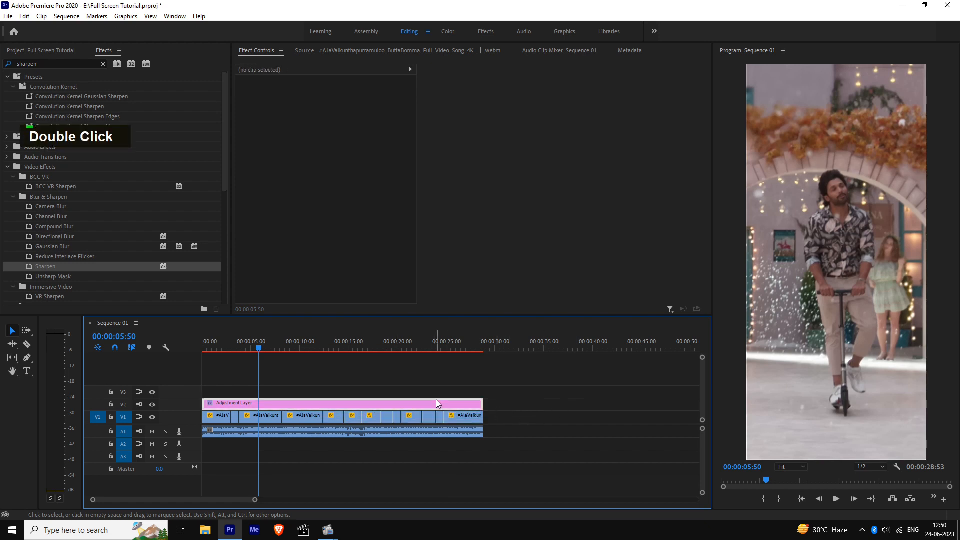
left_click(523, 399)
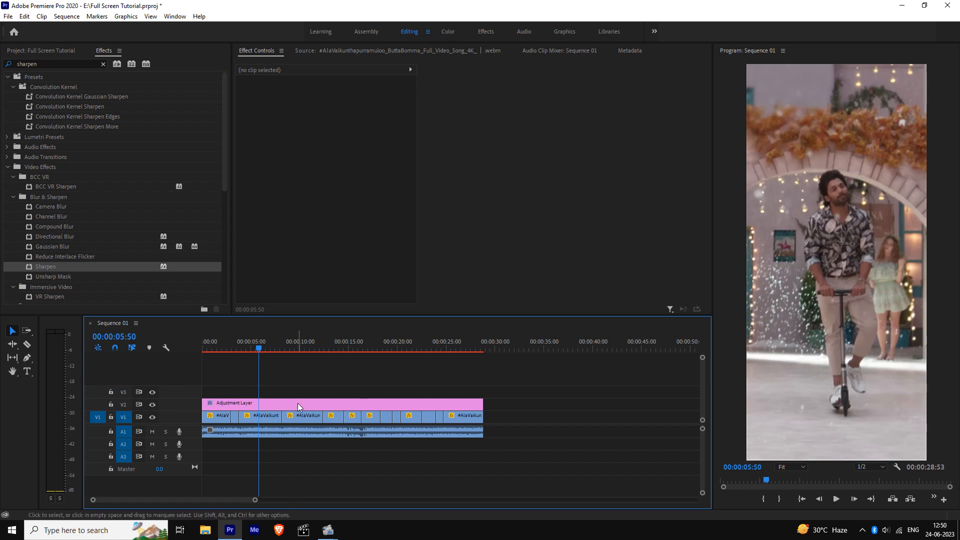
Fade out the A1 audio clip with Level keyframes of 0 dB near 00:00:28:35 and -30 dB at 00:00:28:53.
left_click(458, 433)
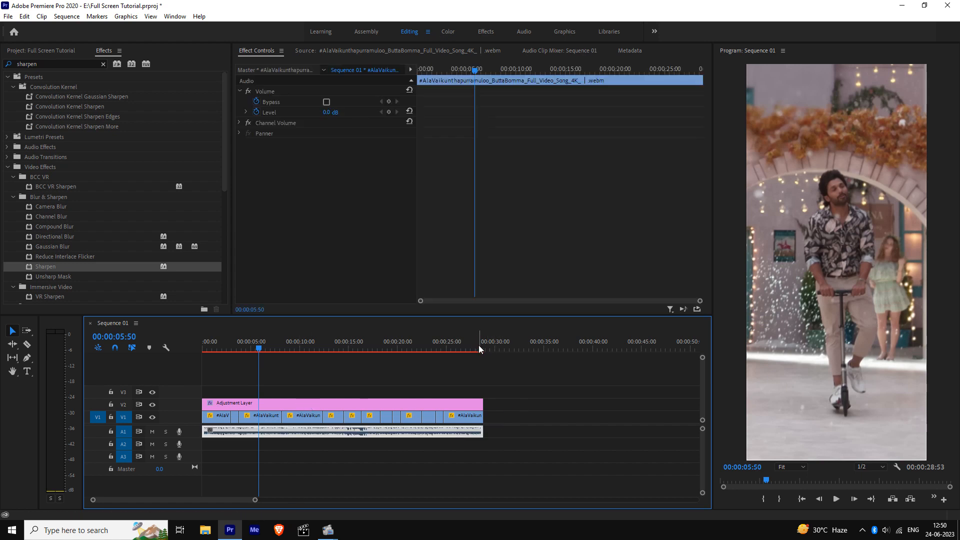
left_click_drag(479, 349, 482, 349)
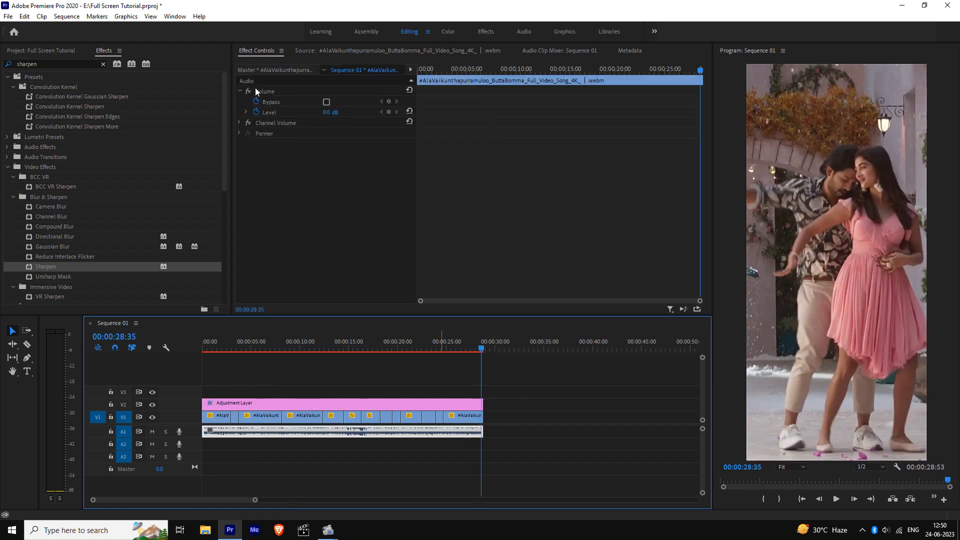
left_click(388, 111)
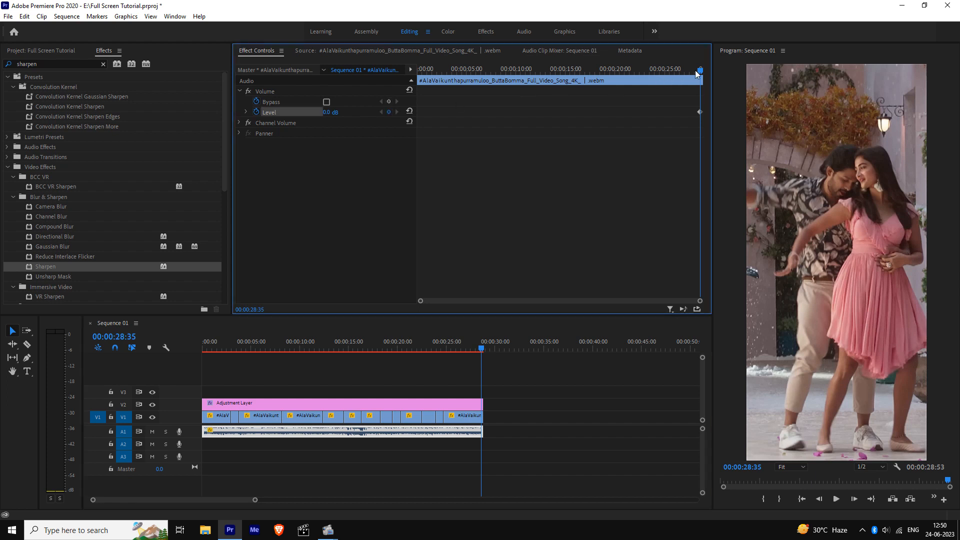
left_click_drag(696, 74, 705, 70)
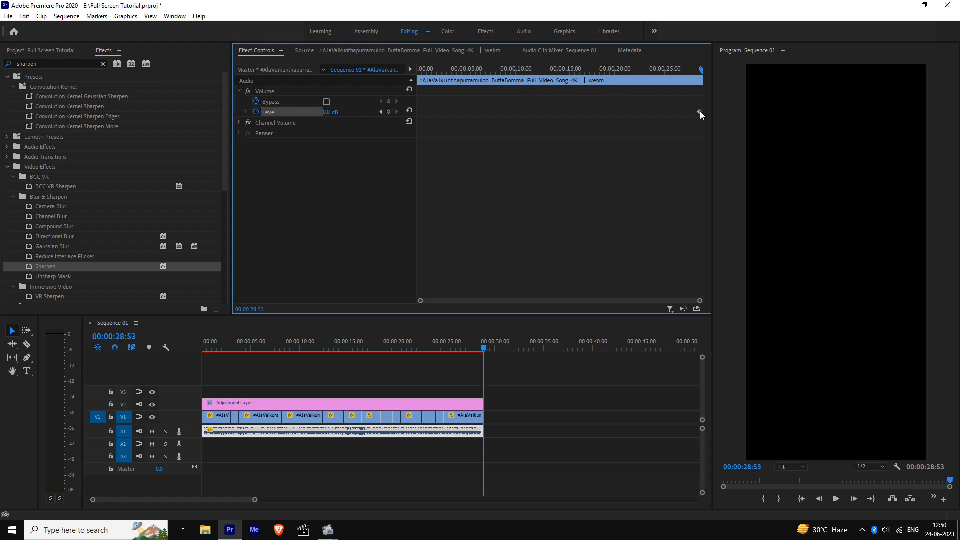
left_click(700, 111)
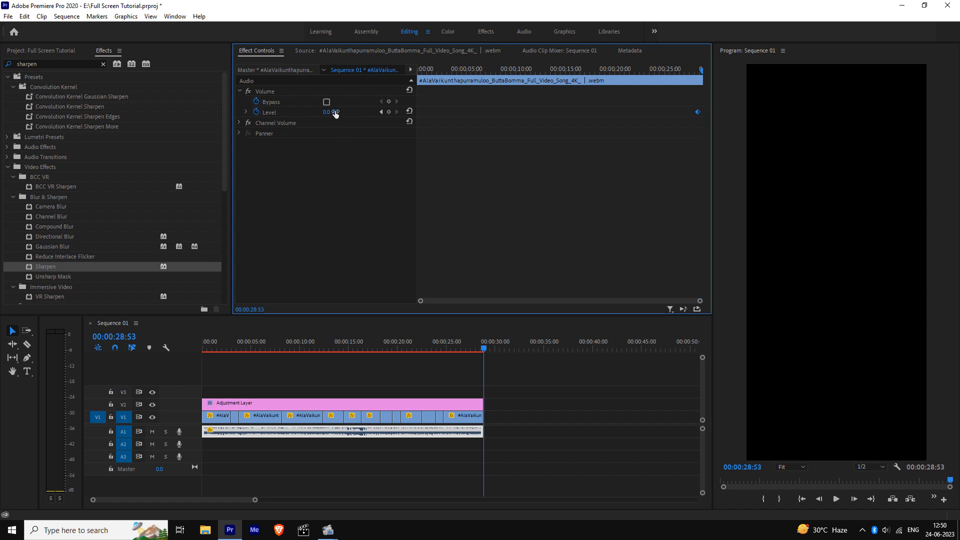
left_click(334, 112)
type("-30")
key("Return")
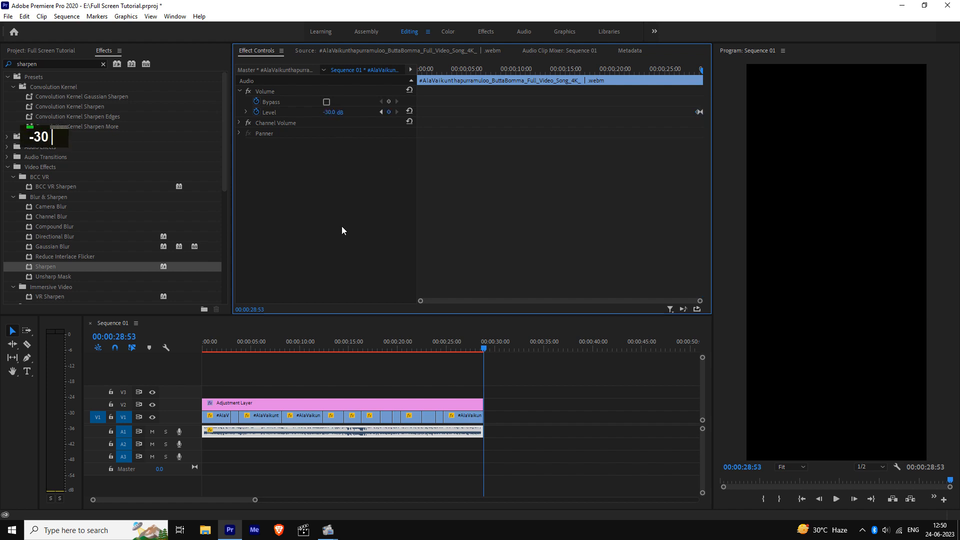
left_click(563, 411)
left_click_drag(481, 337, 410, 342)
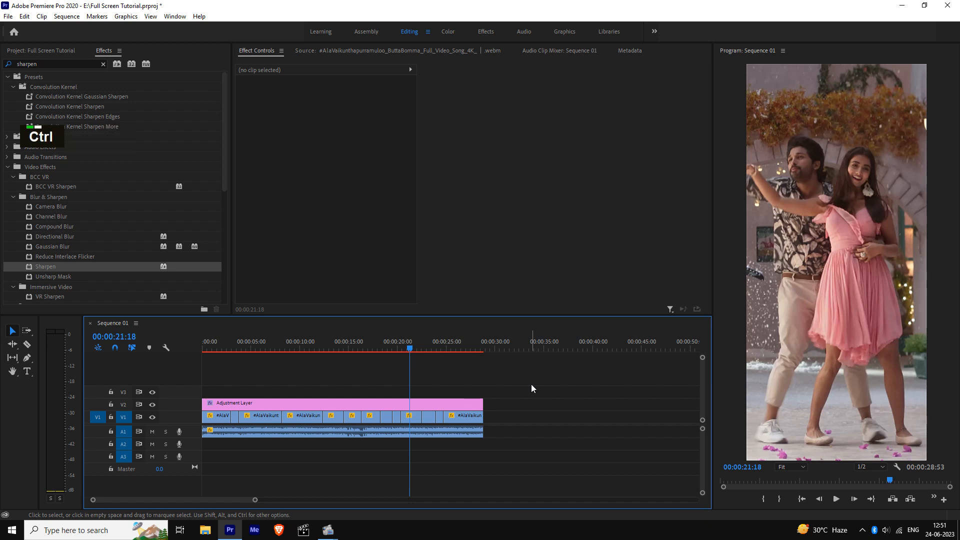
Open the export settings for the sequence and name the output file Butta Bomma Test.mp4 on the E: drive.
key("ctrl+m")
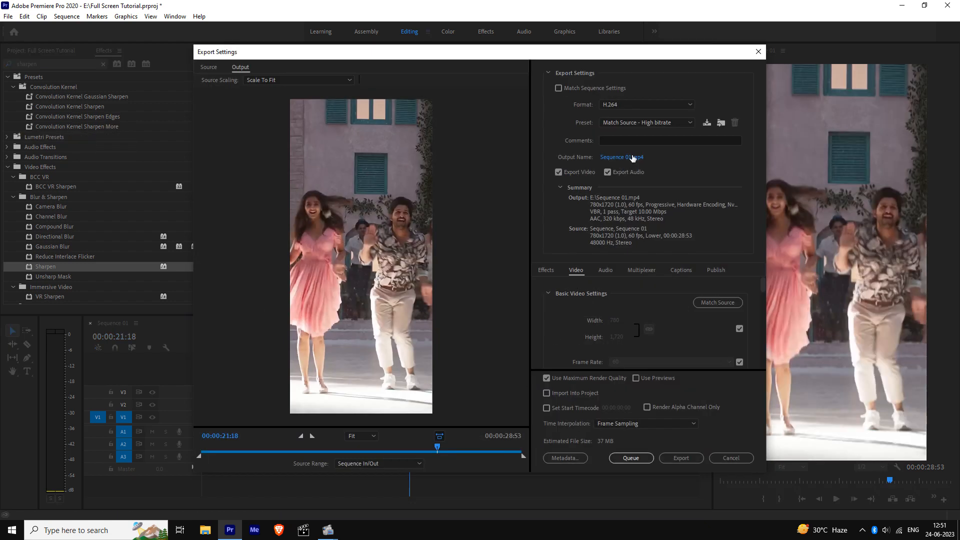
left_click(609, 159)
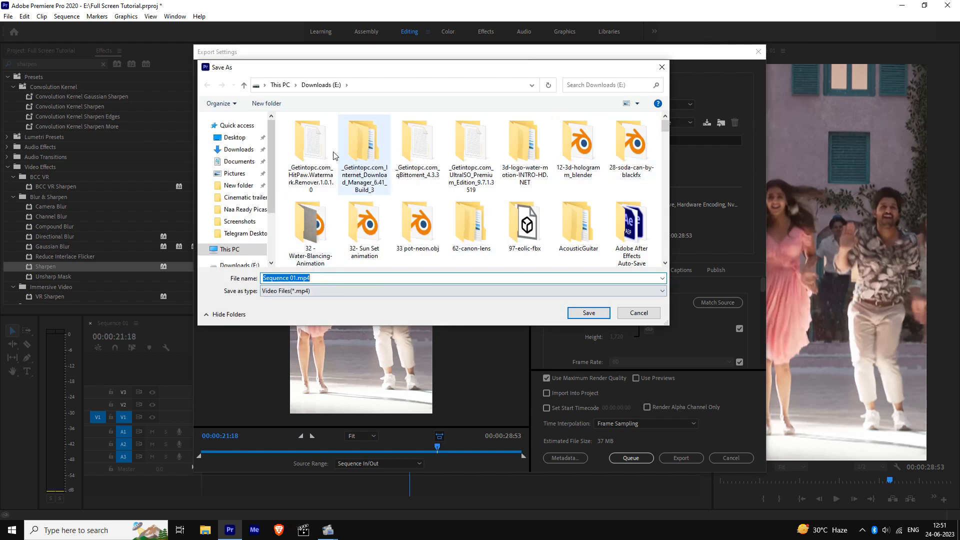
left_click_drag(294, 278, 111, 276)
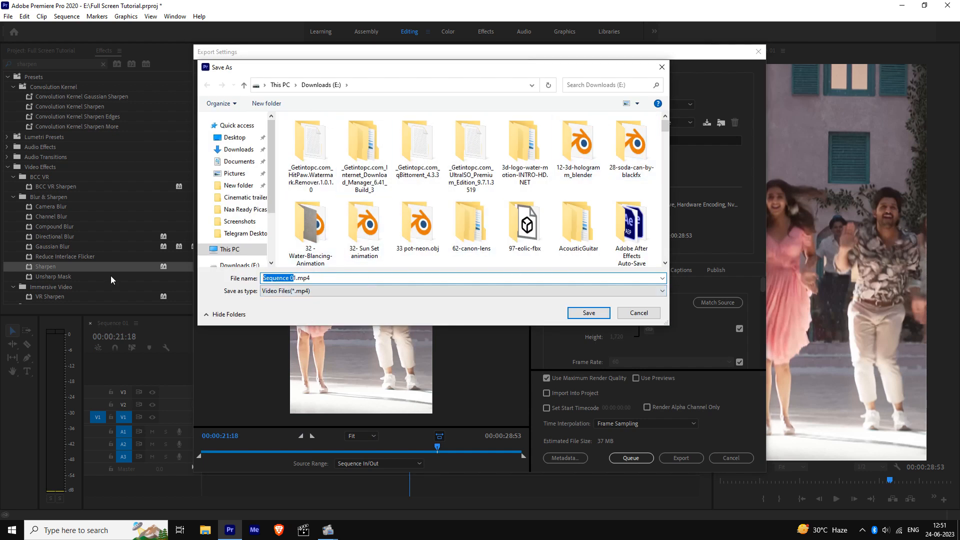
key("Right")
key("BackSpace")
key("BackSpace")
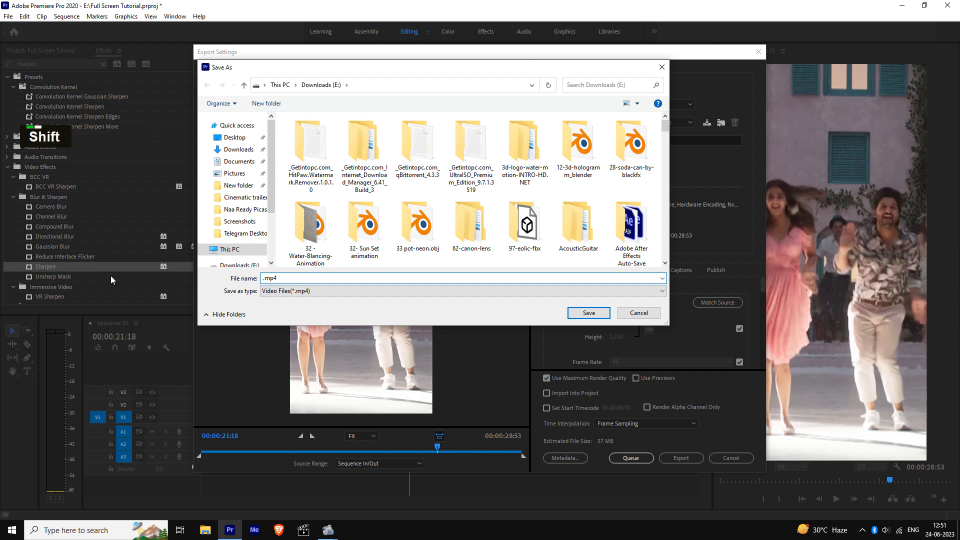
type("Butta Bo")
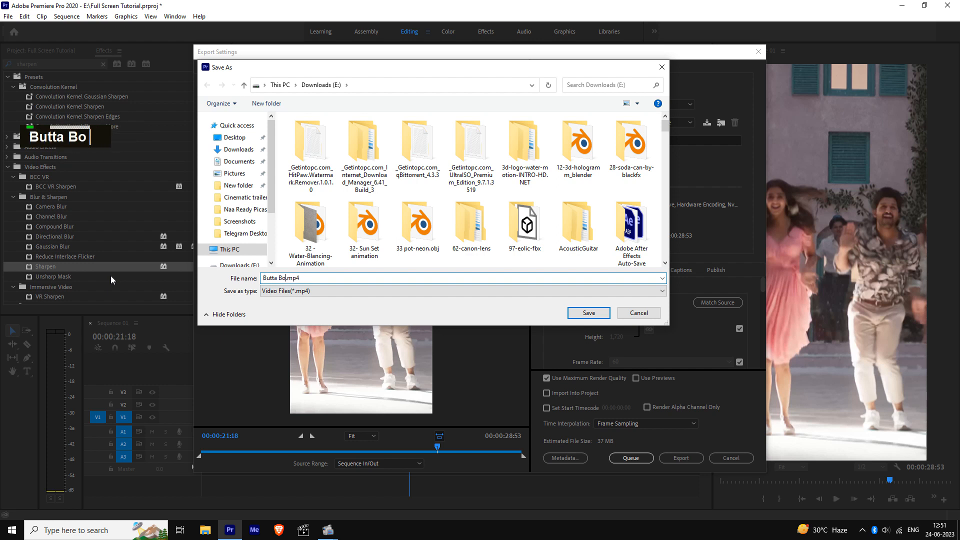
type("mma Test")
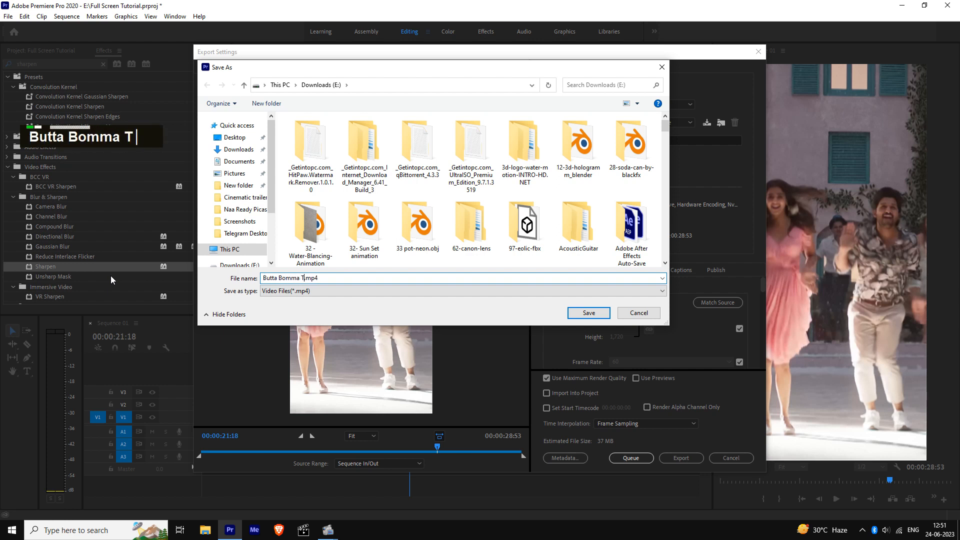
left_click(593, 313)
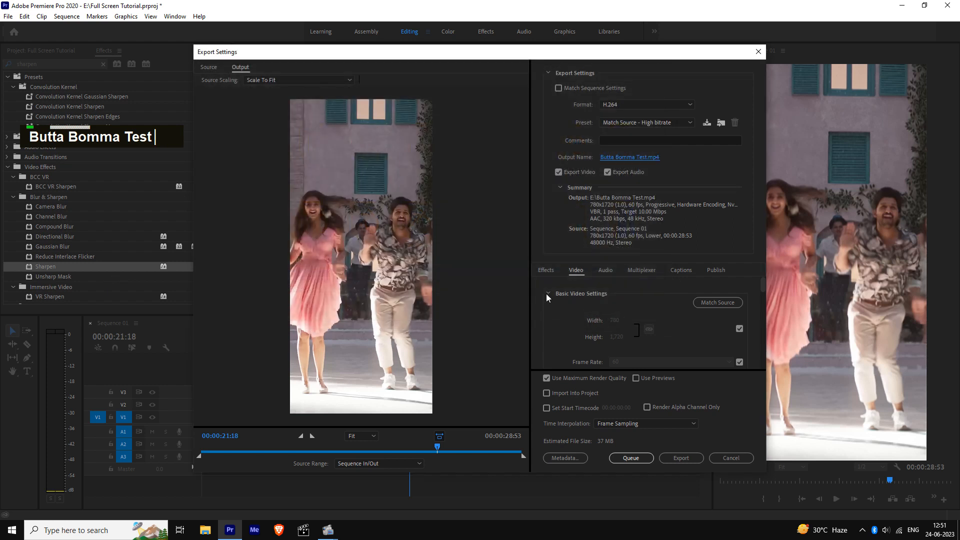
Enable Render at Maximum Depth in the export's basic video settings.
scroll(547, 295, "down", 5)
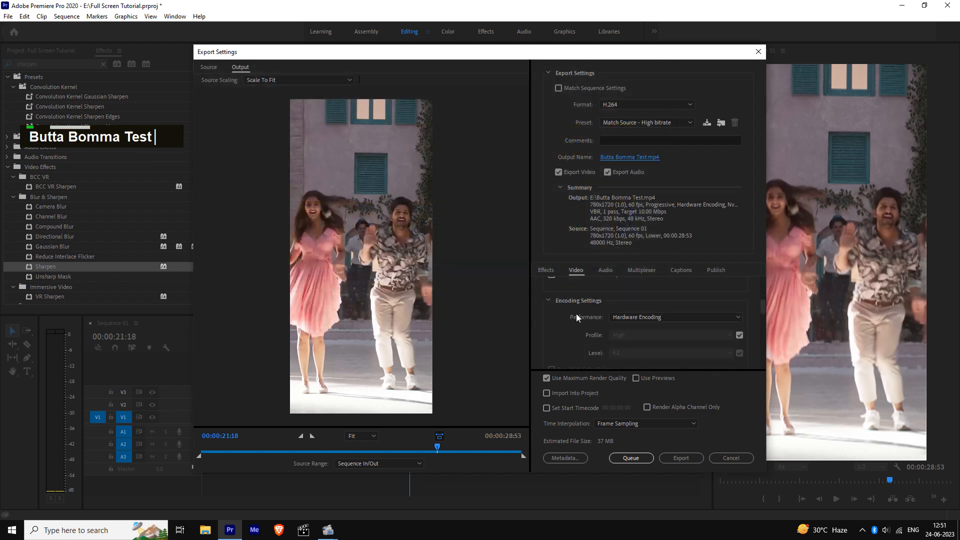
scroll(576, 314, "up", 3)
scroll(550, 330, "down", 1)
left_click(551, 329)
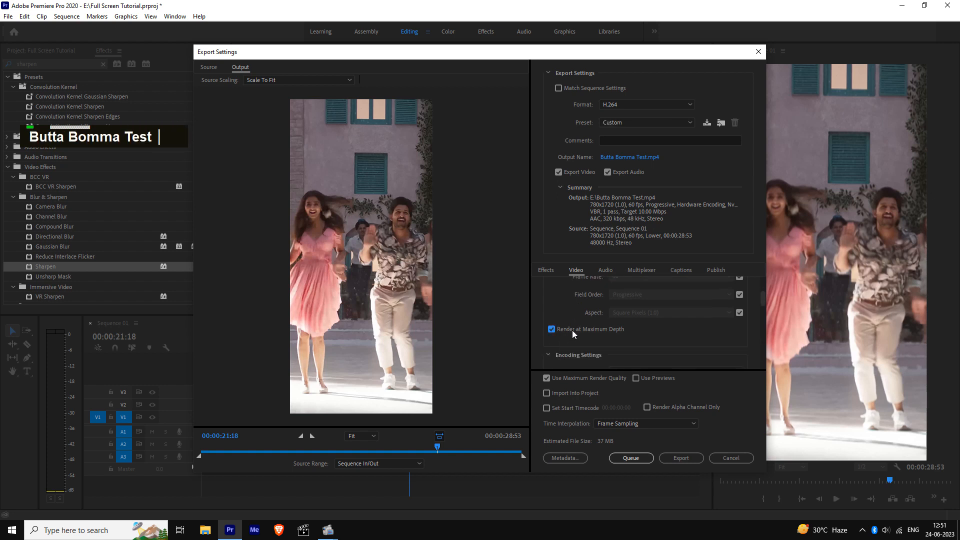
Set the export's bitrate encoding to VBR, 2 pass with a target bitrate of 12 Mbps, and review the video settings.
scroll(581, 331, "down", 4)
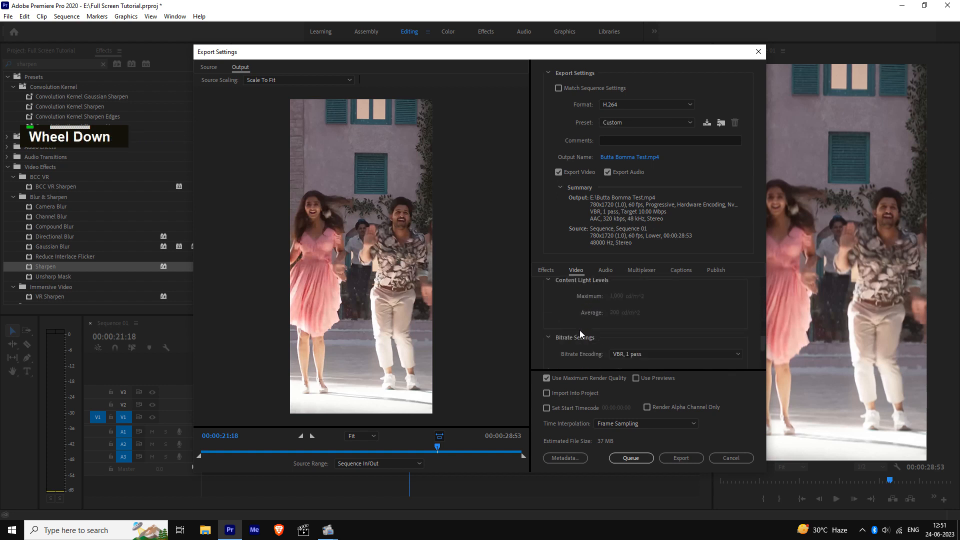
scroll(580, 330, "down", 2)
left_click(626, 316)
left_click(627, 329)
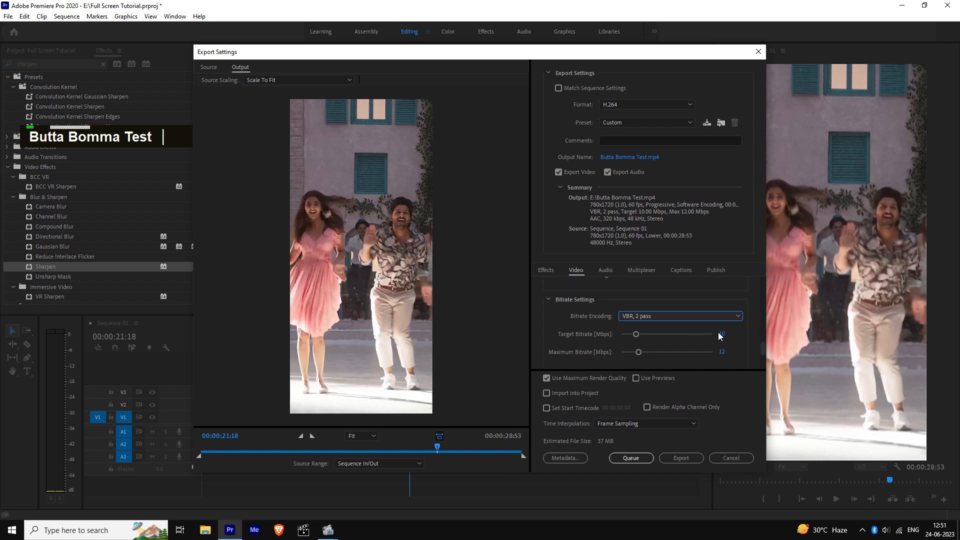
double_click(721, 334)
type("12")
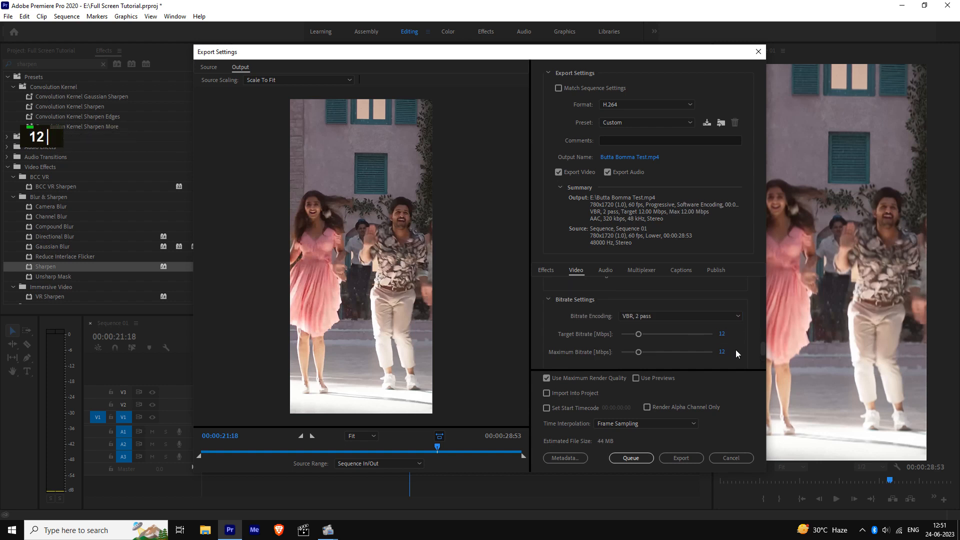
scroll(734, 345, "down", 4)
scroll(685, 330, "up", 6)
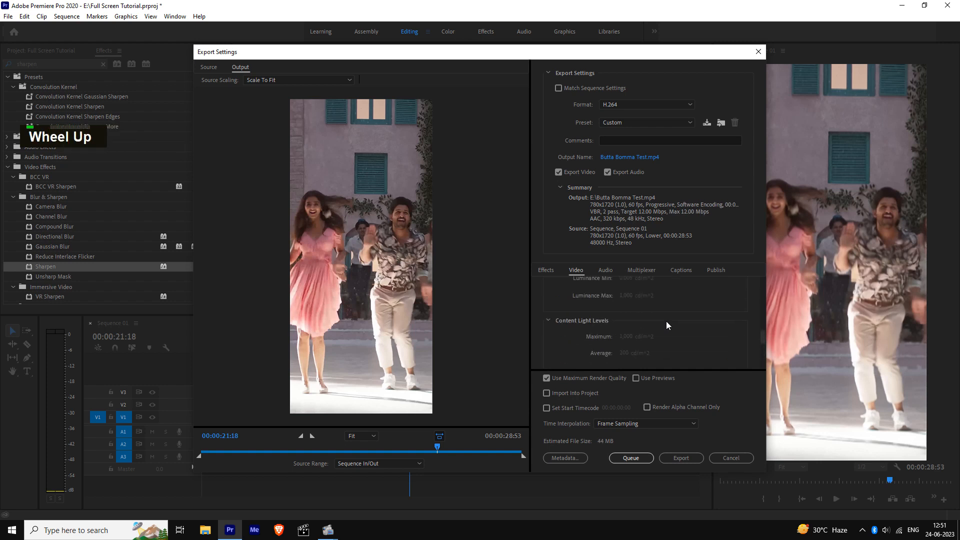
scroll(633, 327, "up", 4)
scroll(632, 327, "down", 1)
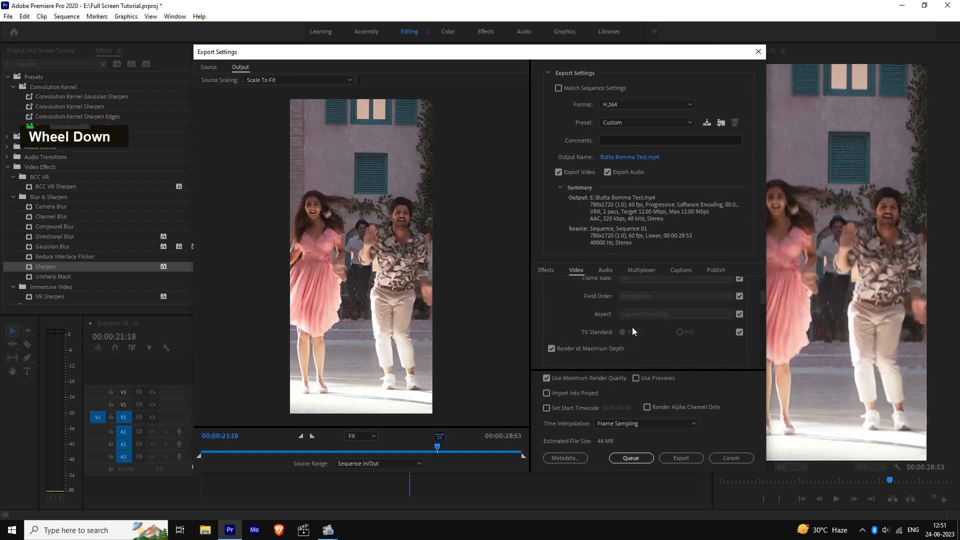
scroll(632, 327, "down", 3)
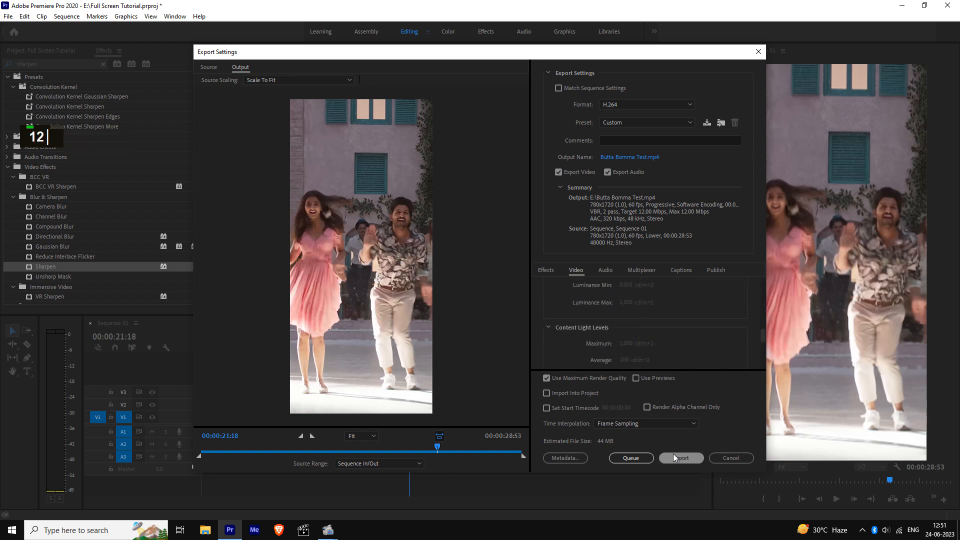
Set the export's time interpolation to Optical Flow, review the video settings, and export the sequence.
left_click(625, 425)
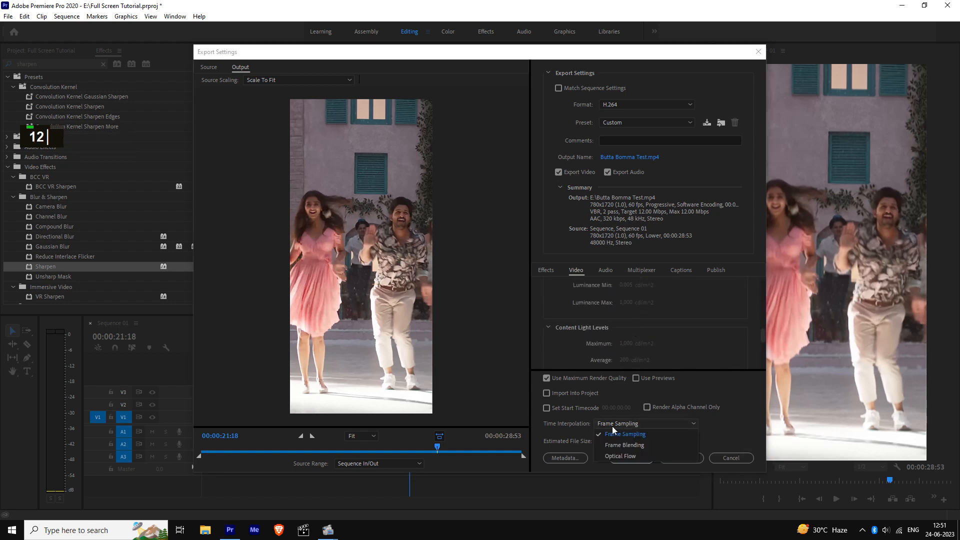
left_click(630, 457)
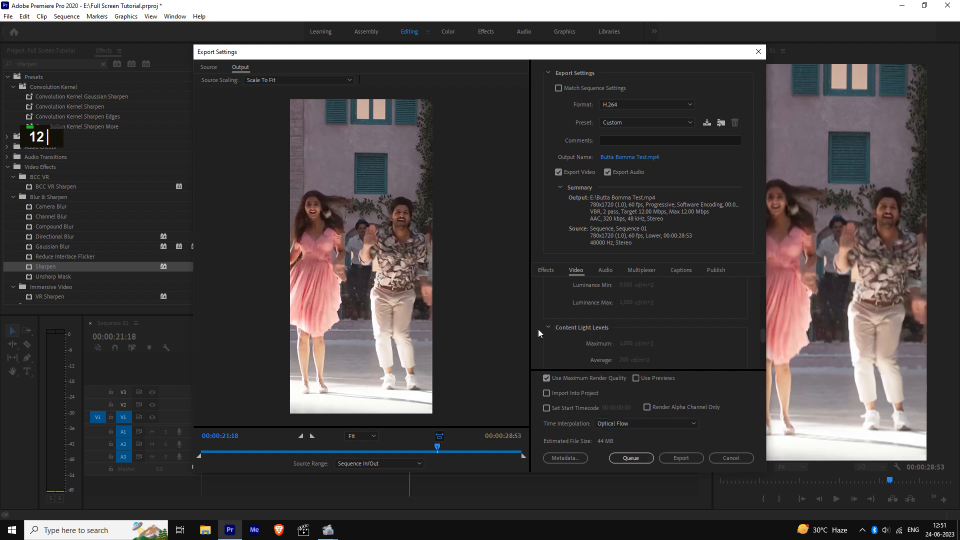
scroll(546, 327, "up", 3)
scroll(547, 325, "down", 2)
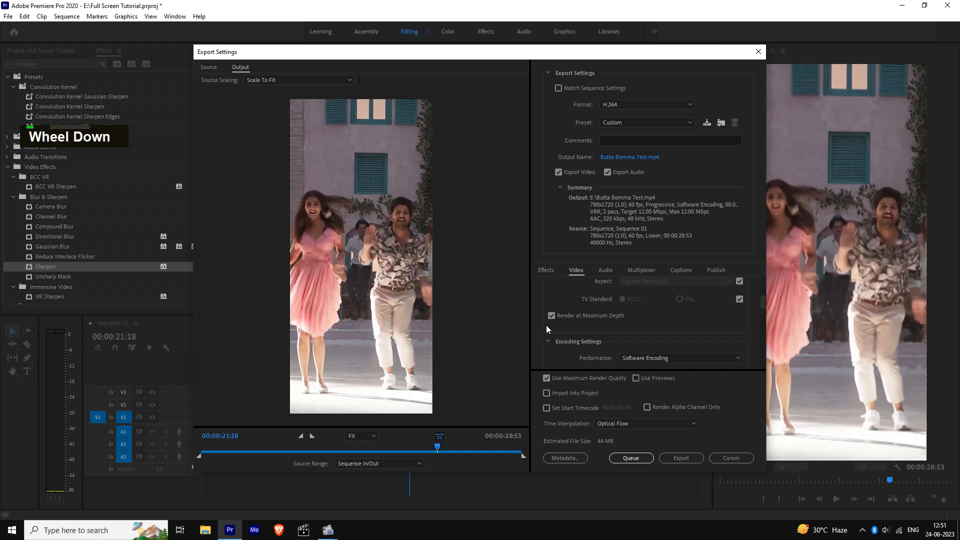
left_click(681, 458)
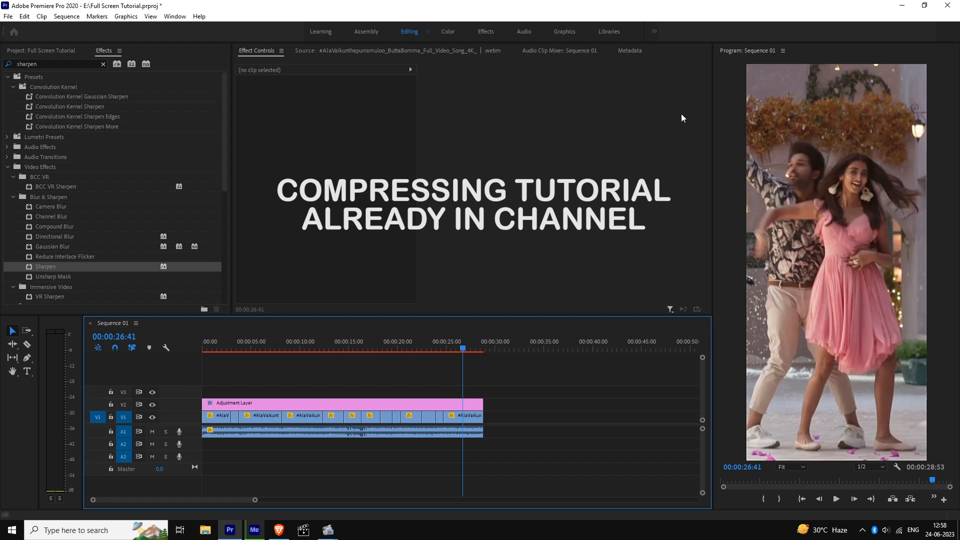
left_click_drag(469, 348, 476, 347)
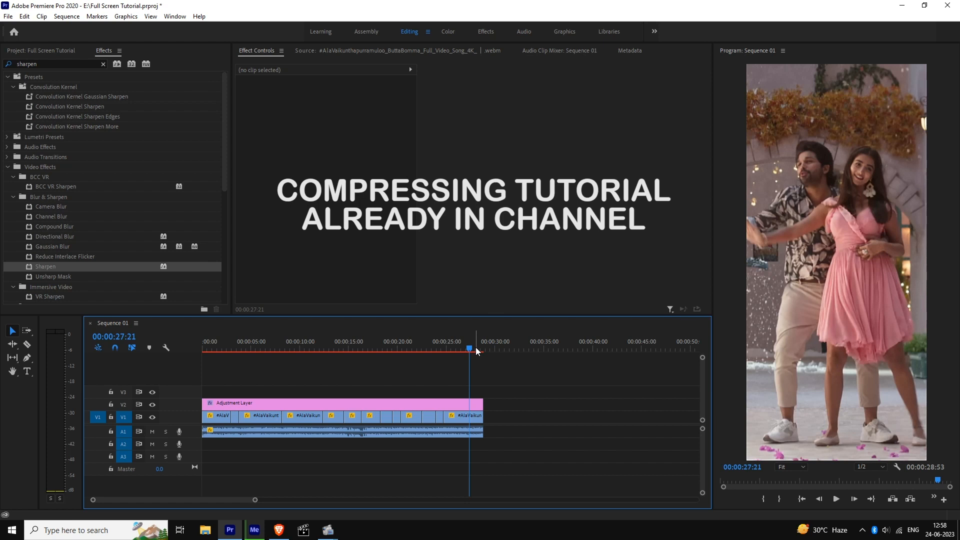
left_click(476, 349)
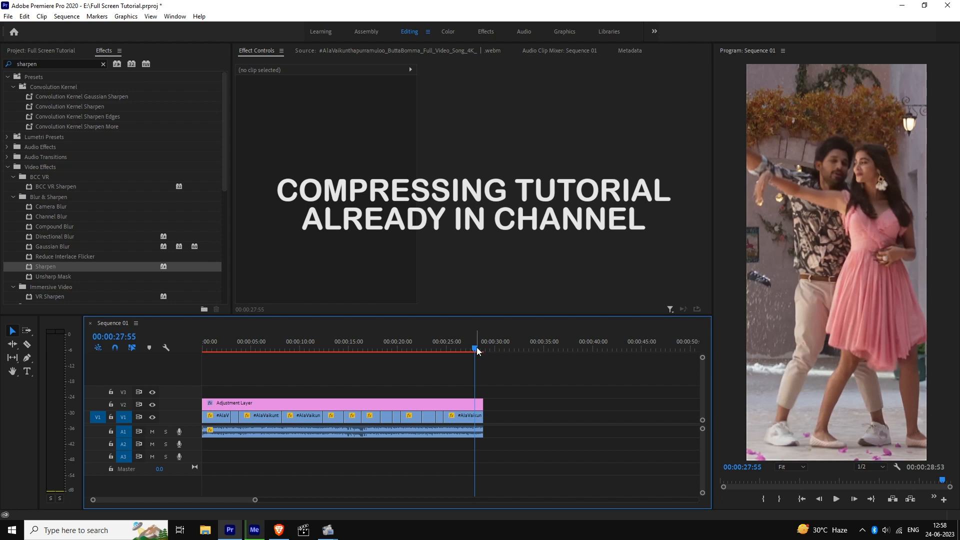